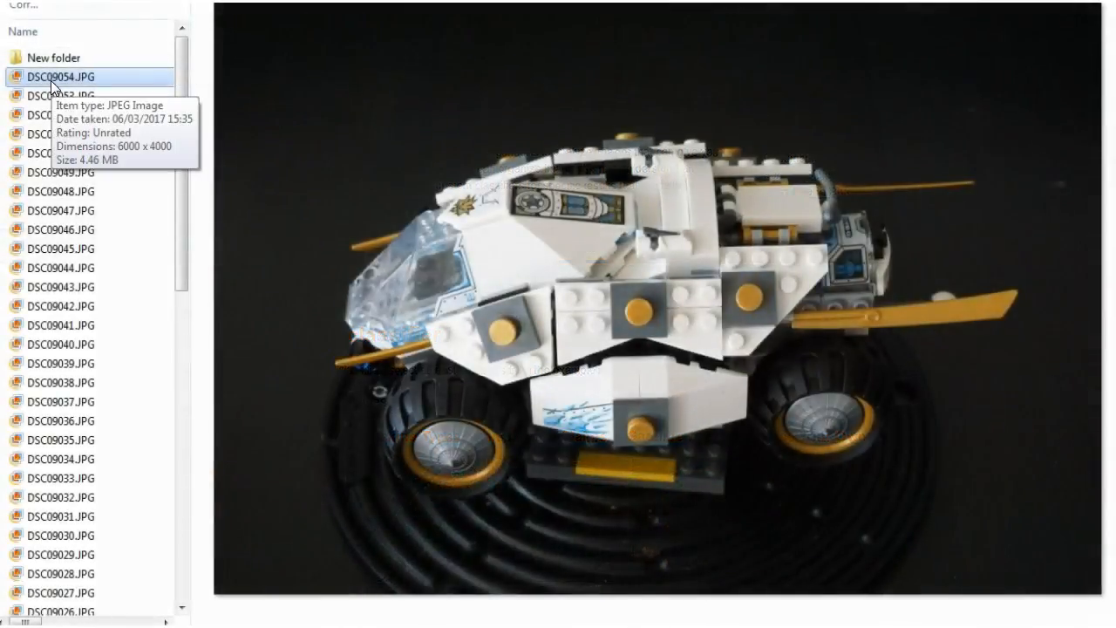
# Browse the turntable photos of the correctly assembled Lego vehicle from DSC09054.JPG down to DSC09028.JPG and back.
pyautogui.press('Down')
pyautogui.press('Down')
pyautogui.press('Down')
pyautogui.press('Down')
pyautogui.press('Down')
pyautogui.press('Down')
pyautogui.press('Down')
pyautogui.press('Down')
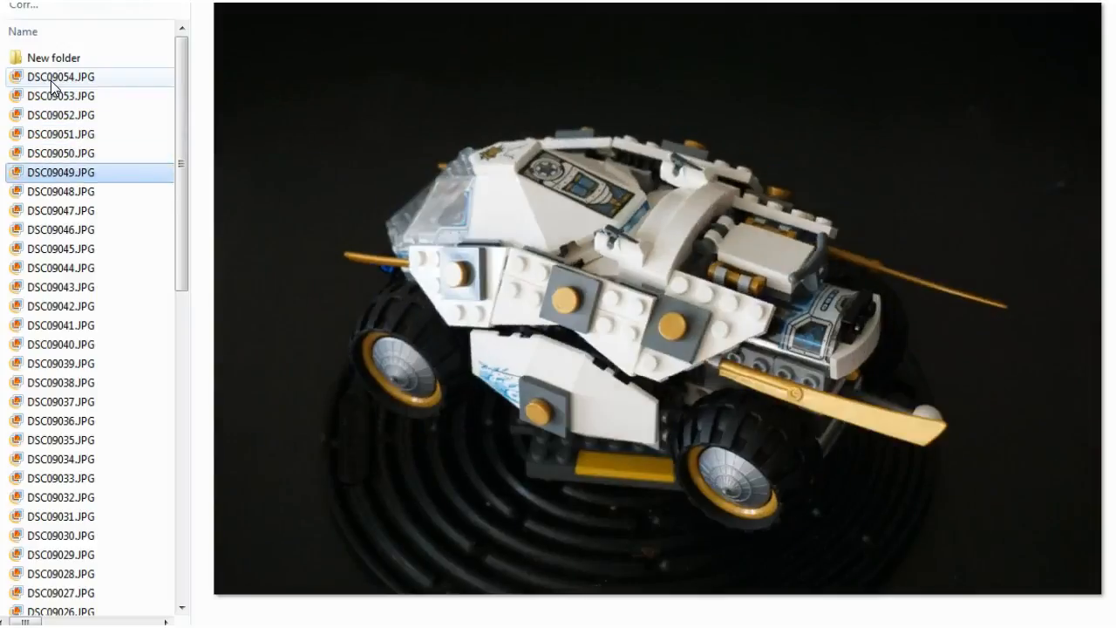
pyautogui.press('Down')
pyautogui.press('Down')
pyautogui.press('Down')
pyautogui.press('Down')
pyautogui.press('Down')
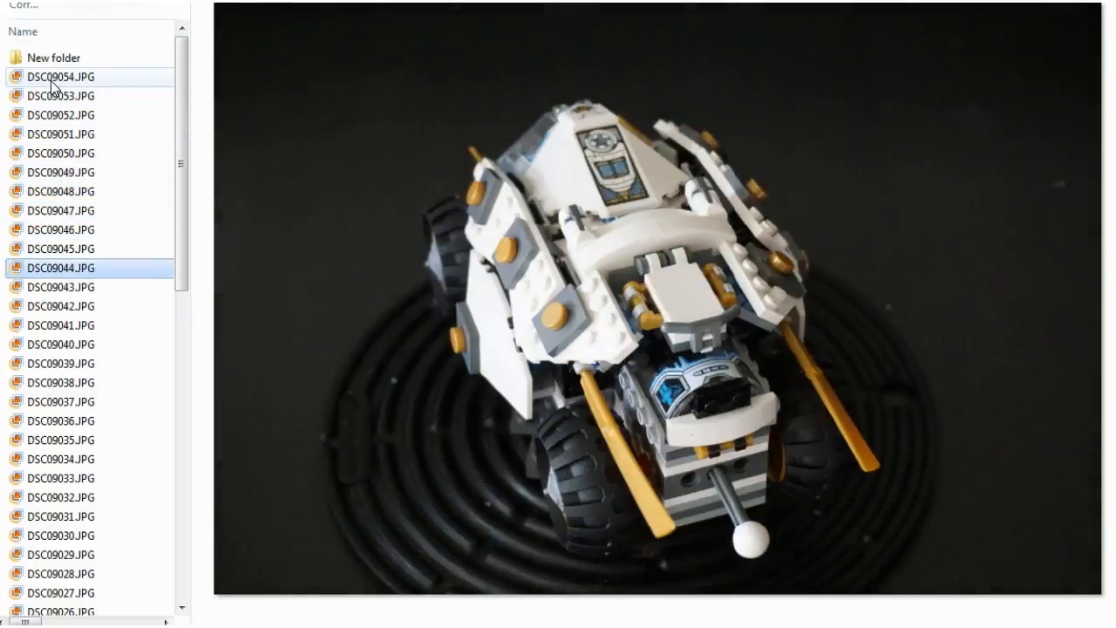
pyautogui.press('Down')
pyautogui.press('Down')
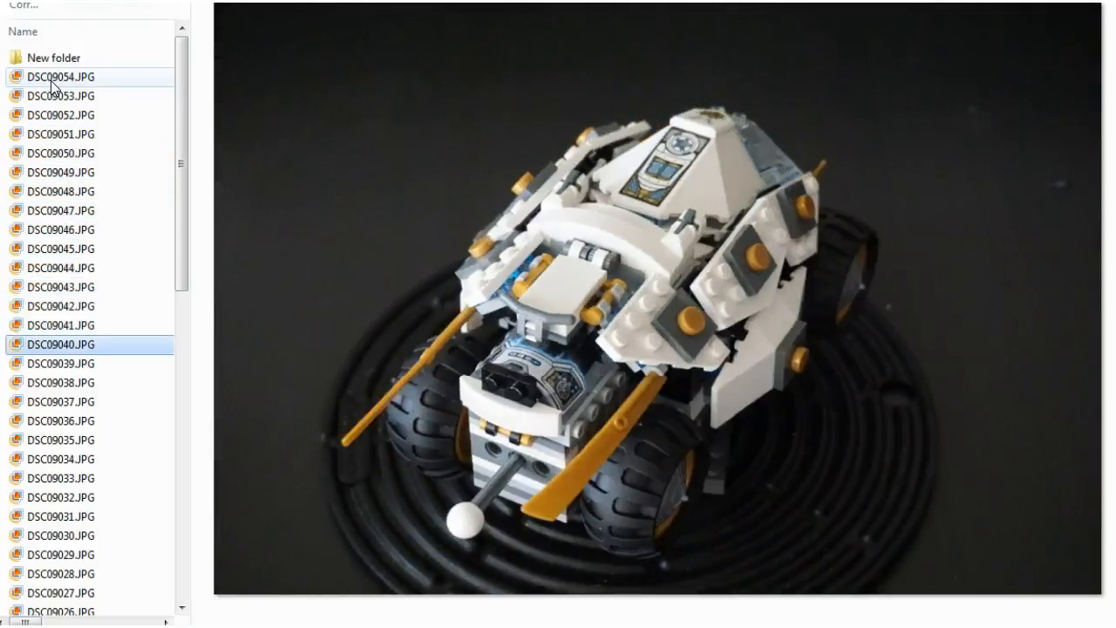
pyautogui.press('Down')
pyautogui.press('Down')
pyautogui.press('Down')
pyautogui.press('Down')
pyautogui.press('Down')
pyautogui.press('Down')
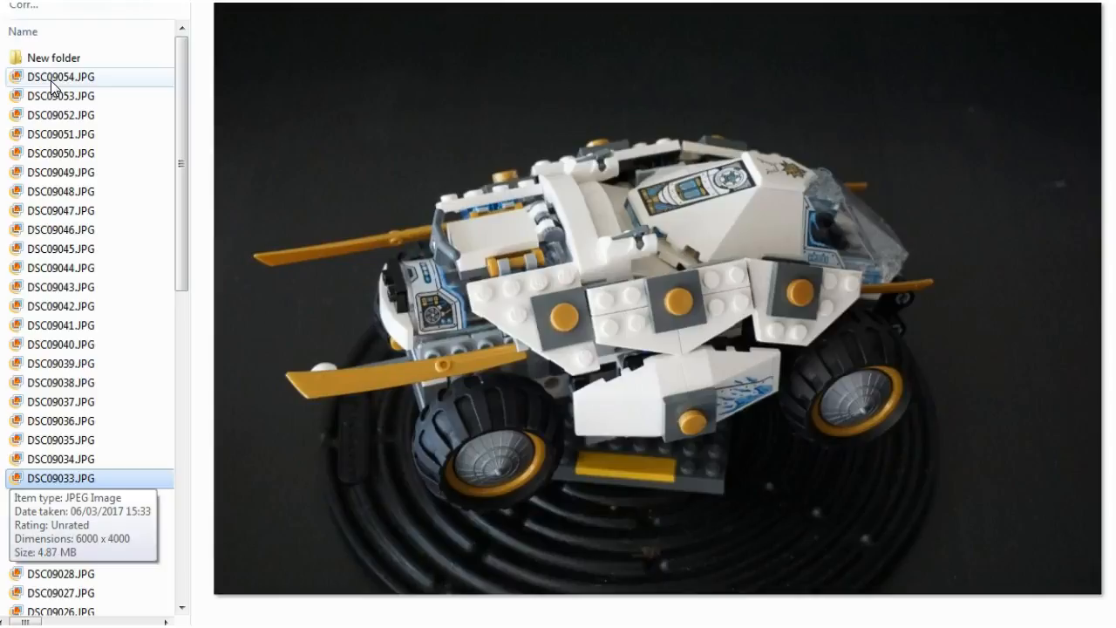
pyautogui.press('Down')
pyautogui.press('Down')
pyautogui.press('Down')
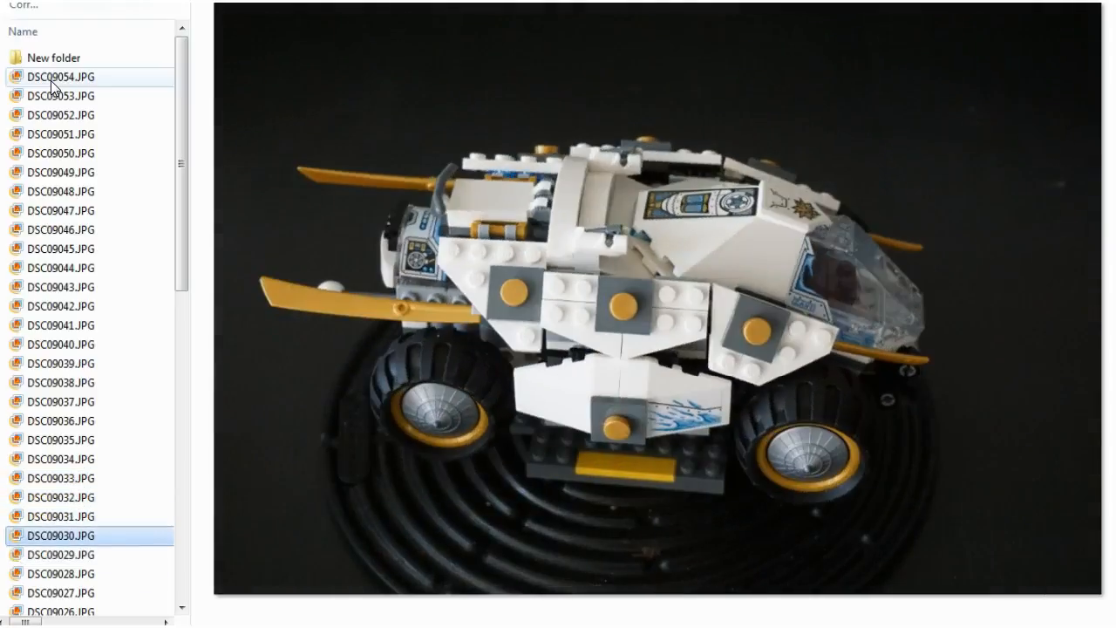
pyautogui.press('Down')
pyautogui.press('Down')
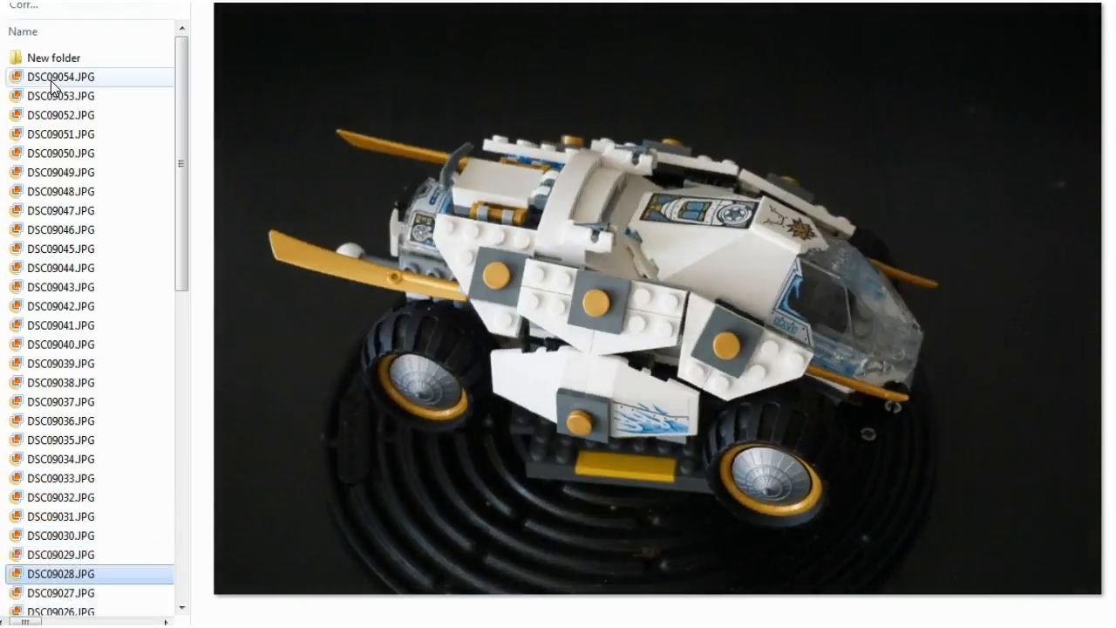
pyautogui.press('Up')
pyautogui.press('Up')
pyautogui.press('Up')
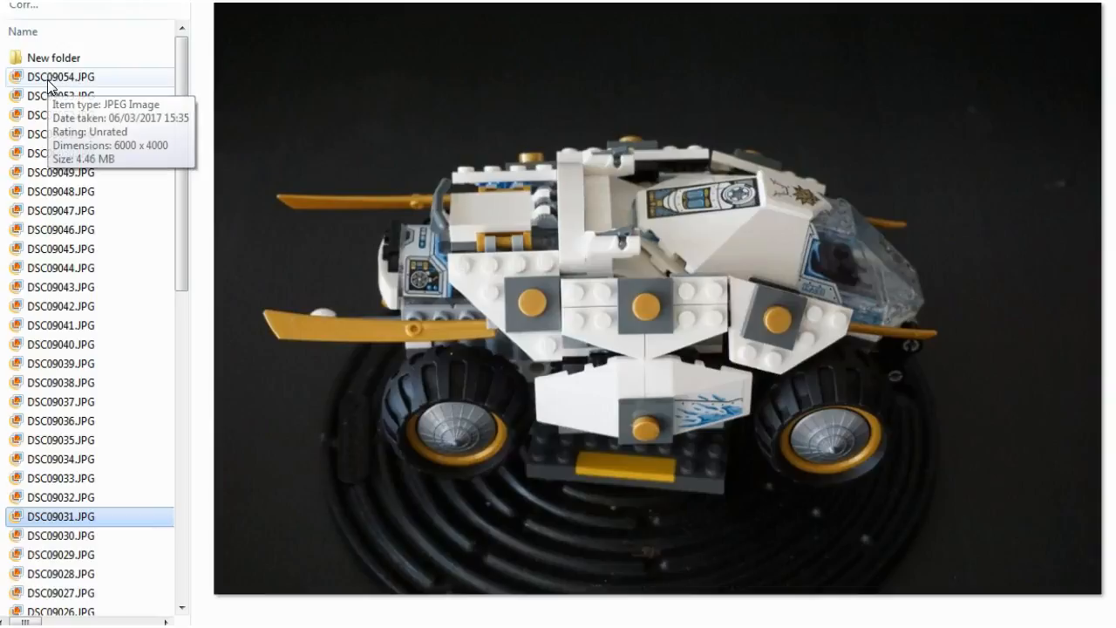
pyautogui.click(51, 83)
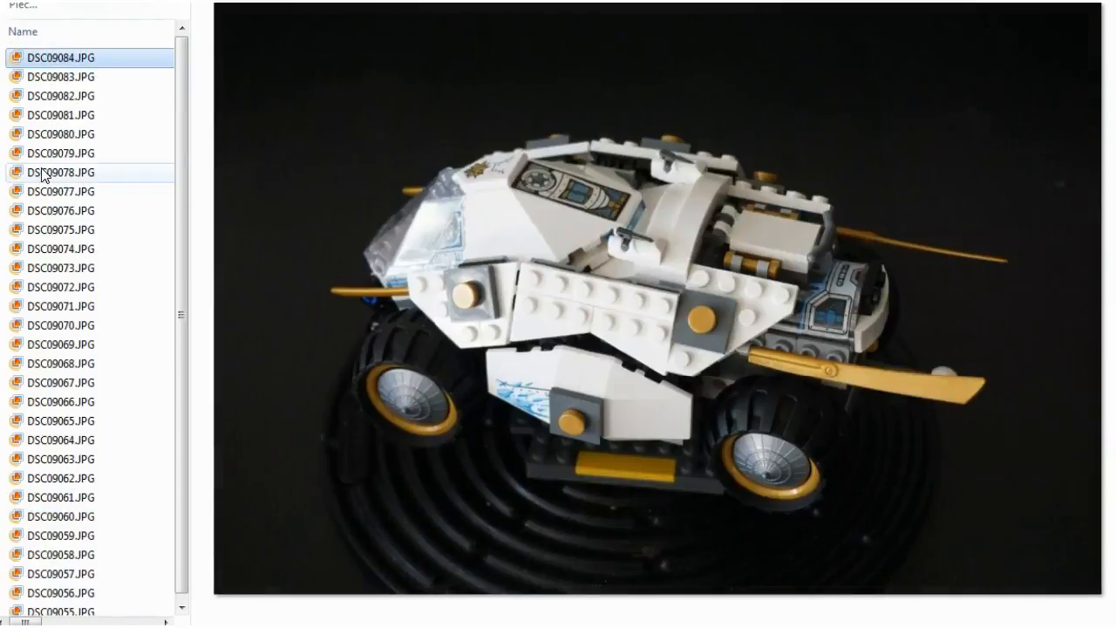
# Preview several photos of the vehicle with a missing piece, including DSC09083.JPG, DSC09082.JPG and DSC09084.JPG.
pyautogui.click(50, 84)
pyautogui.press('Down')
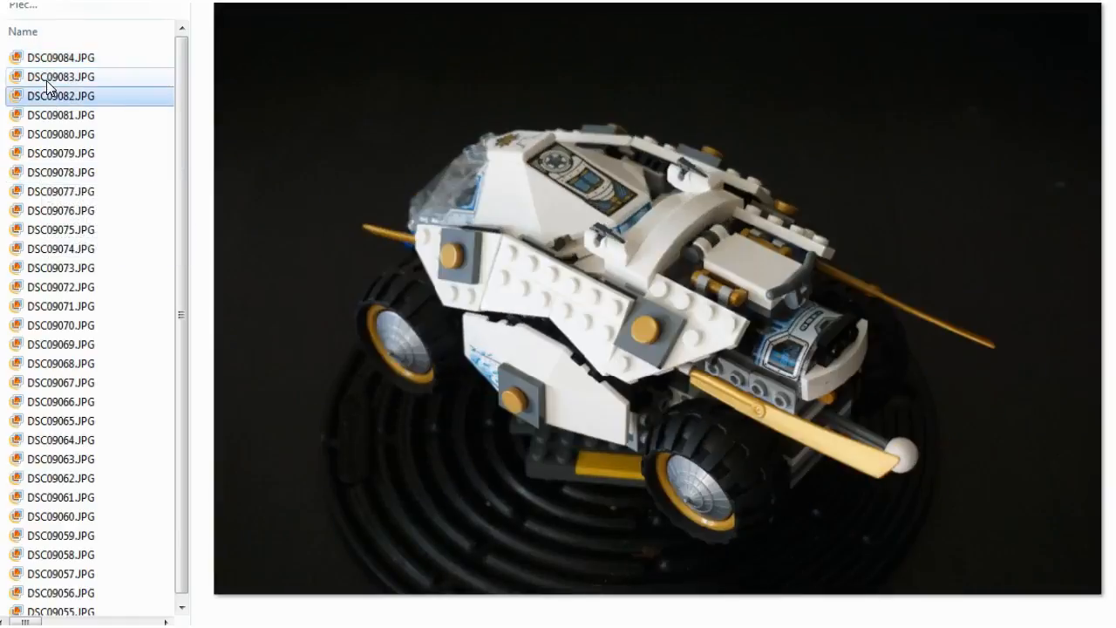
pyautogui.click(50, 59)
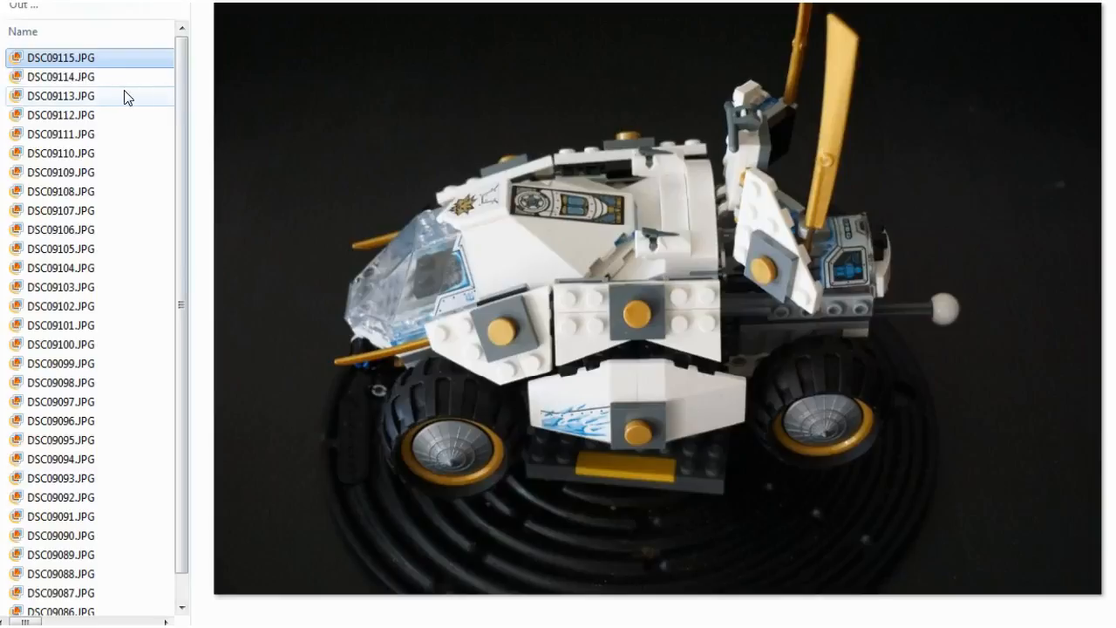
# Browse the out-of-position photos from DSC09114.JPG to DSC09104.JPG, and preview DSC09050 marked (800x533).jpg in the different-colour folder.
pyautogui.click(84, 82)
pyautogui.press('Down')
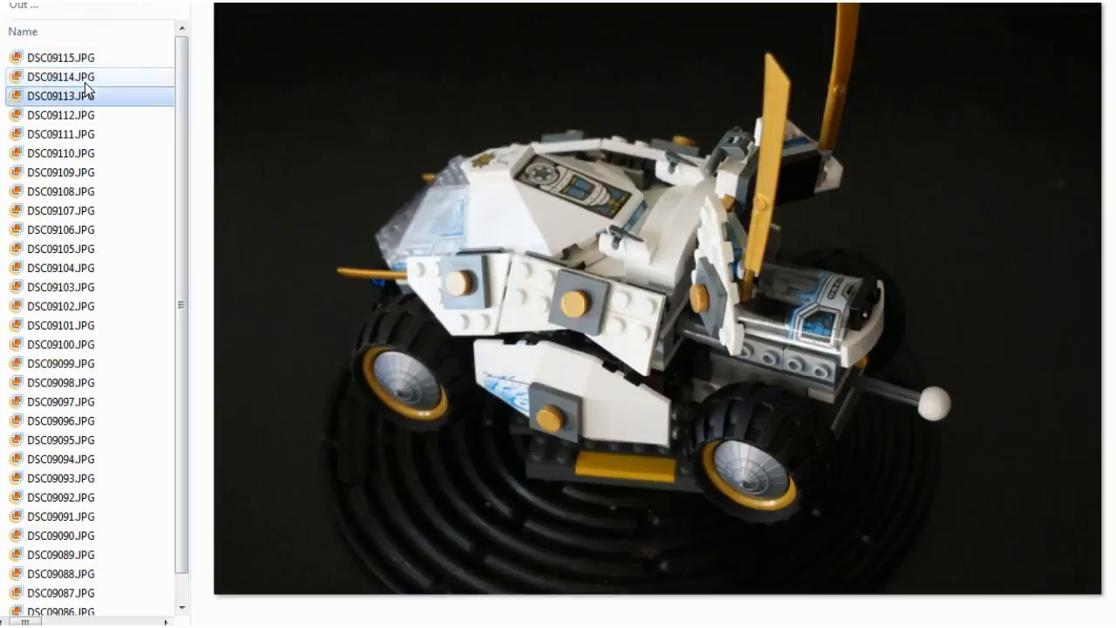
pyautogui.press('Down')
pyautogui.press('Down')
pyautogui.press('Down')
pyautogui.press('Down')
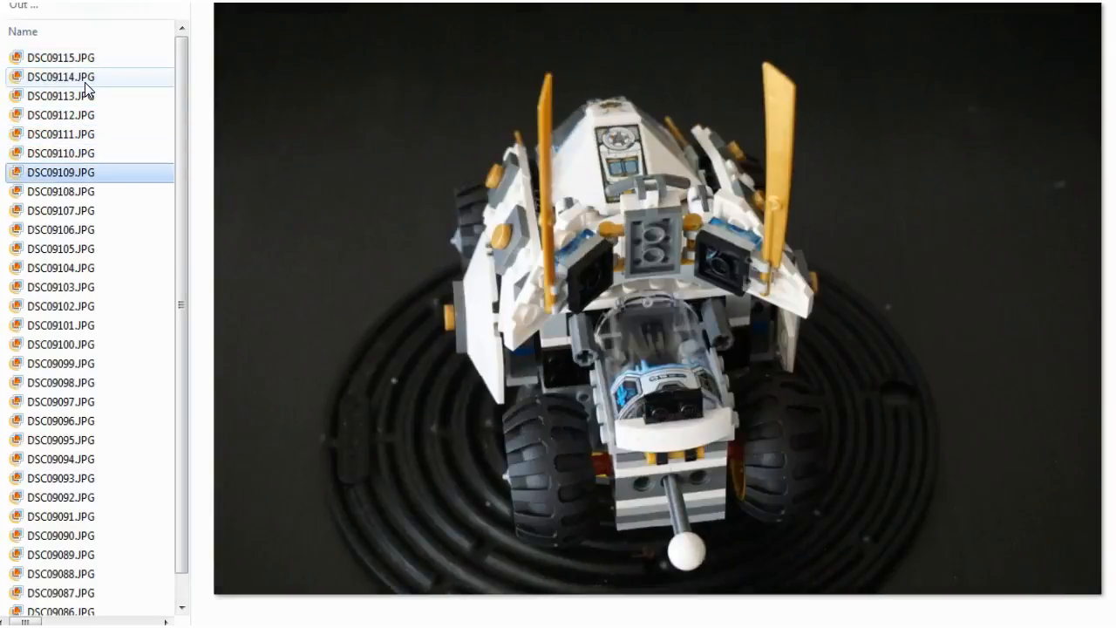
pyautogui.press('Down')
pyautogui.press('Down')
pyautogui.press('Down')
pyautogui.press('Down')
pyautogui.press('Down')
pyautogui.press('Down')
pyautogui.press('Down')
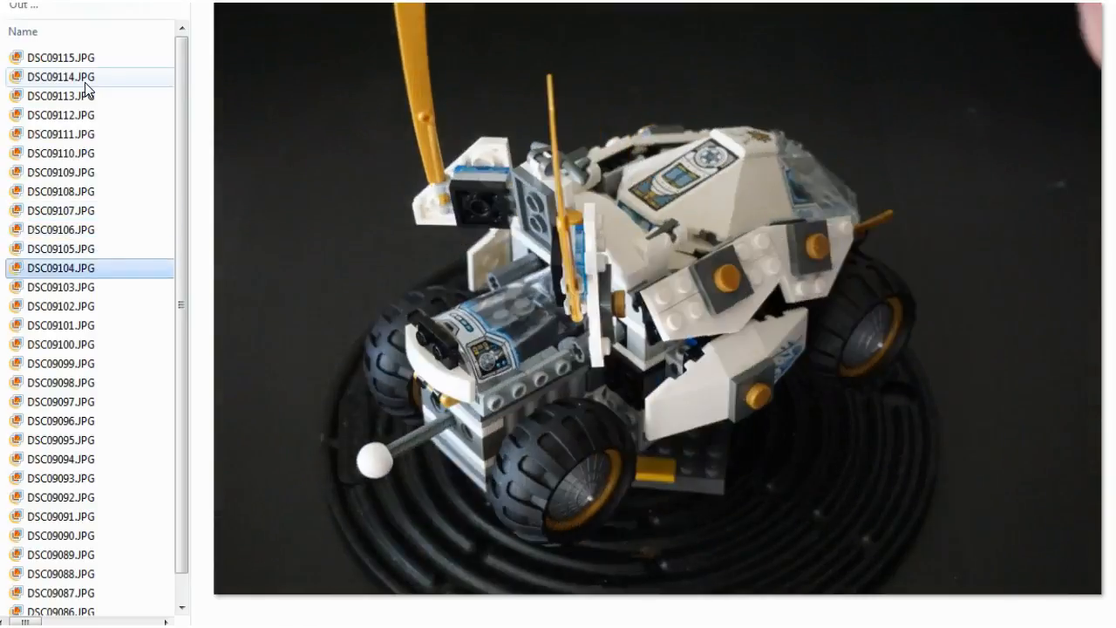
pyautogui.press('Up')
pyautogui.press('Up')
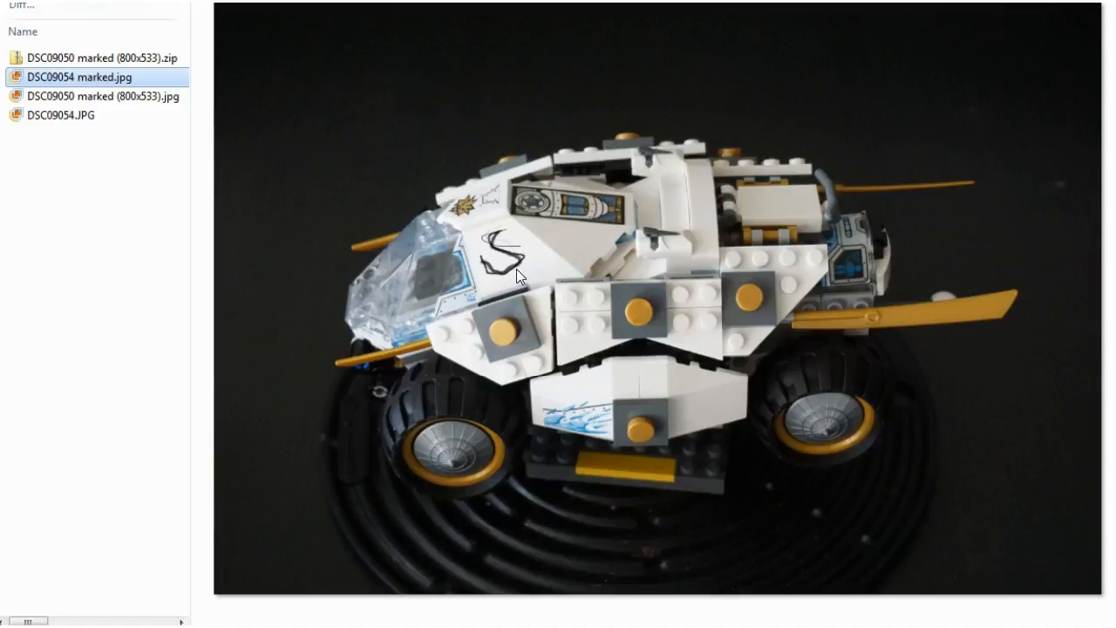
pyautogui.click(109, 99)
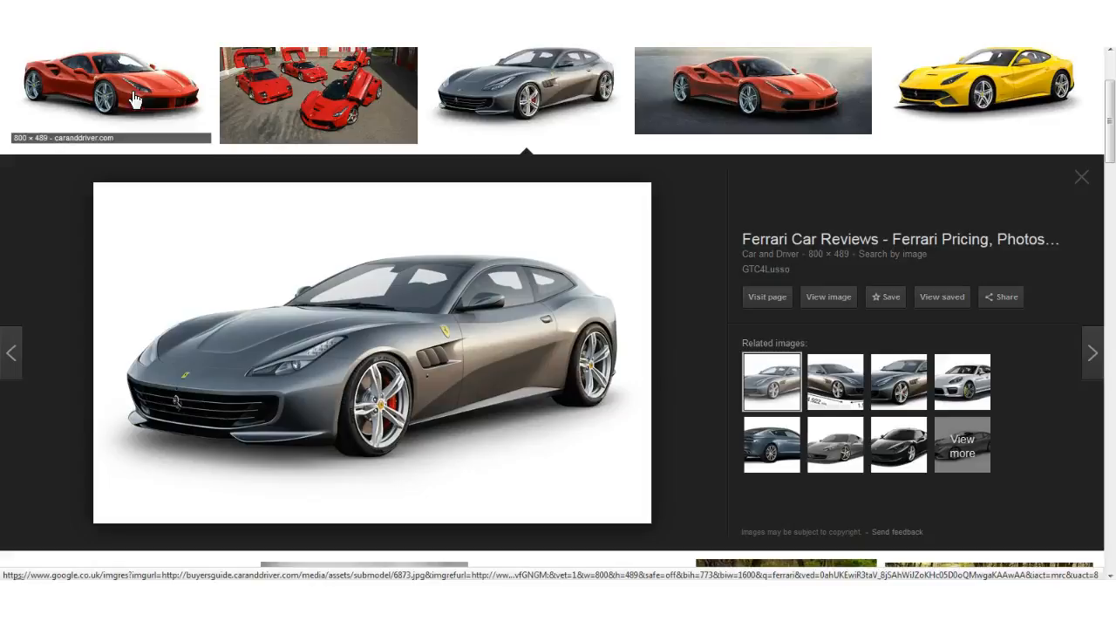
# Copy the address of the grey Ferrari GTC4Lusso image and submit it by URL to the Visual Recognition demo.
pyautogui.rightClick(419, 305)
pyautogui.click(486, 477)
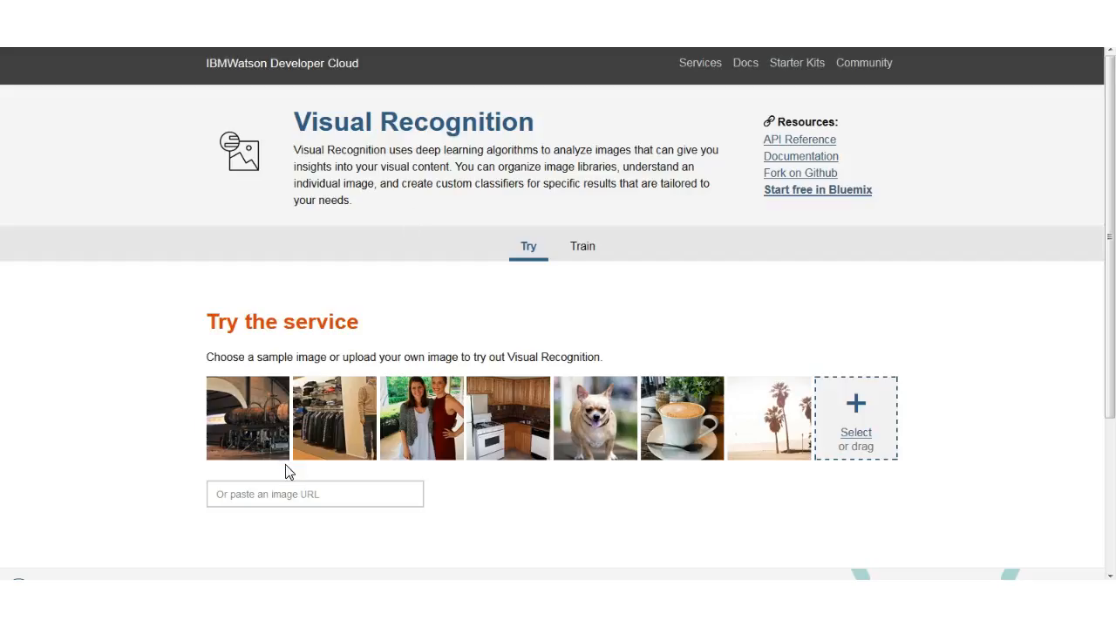
pyautogui.click(261, 493)
pyautogui.hotkey('ctrl', 'v')
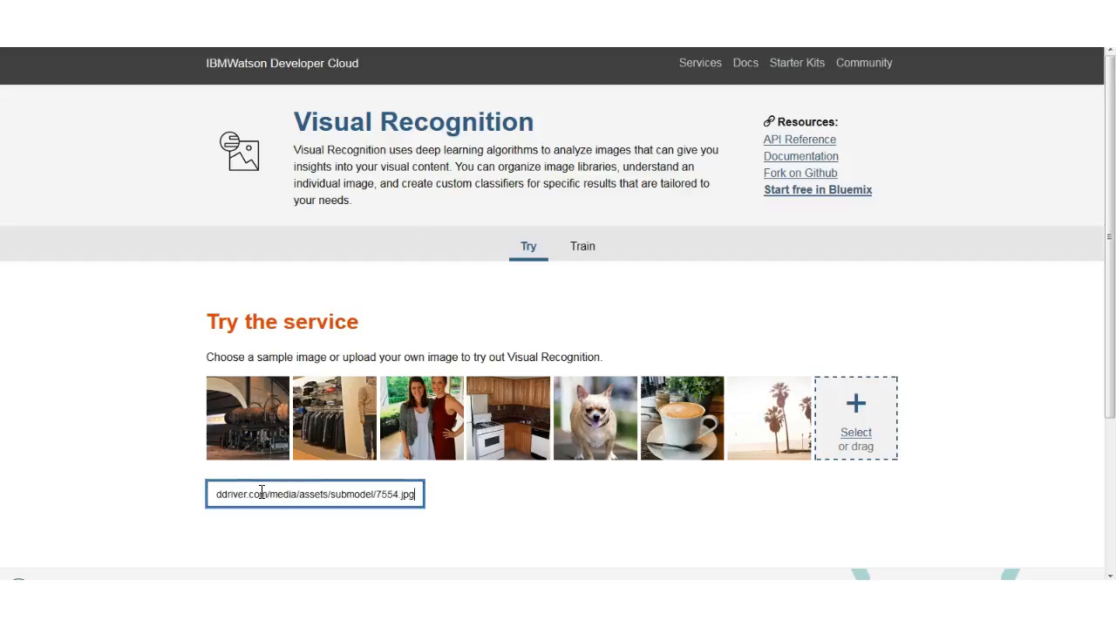
pyautogui.press('Return')
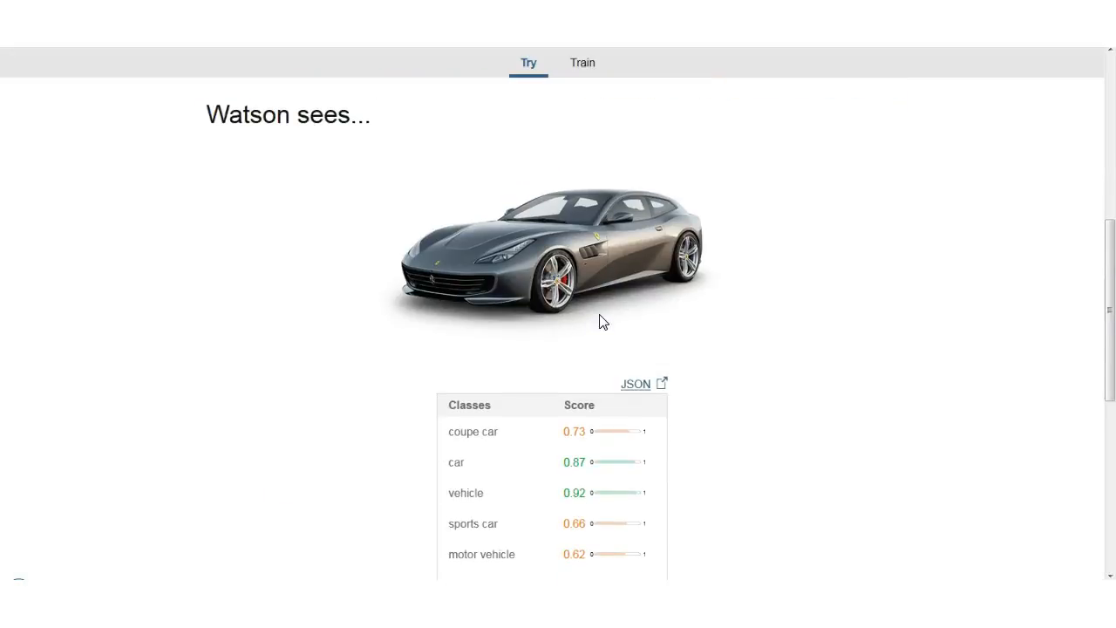
# Examine the class scores and type hierarchy returned for the car image.
pyautogui.scroll(-2, 600, 321)
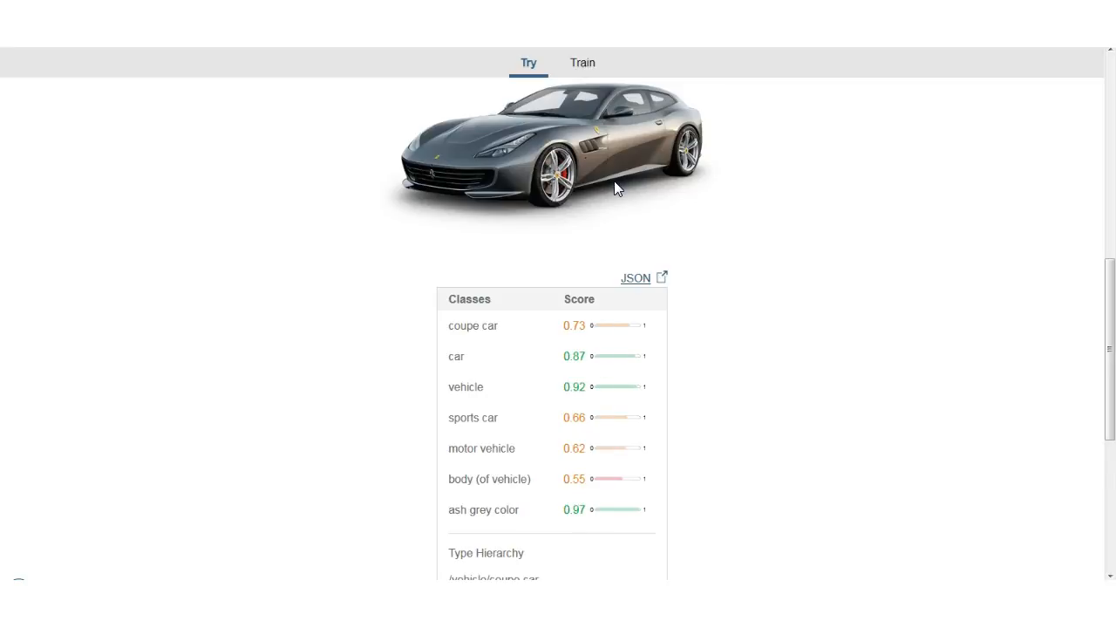
pyautogui.scroll(-3, 533, 323)
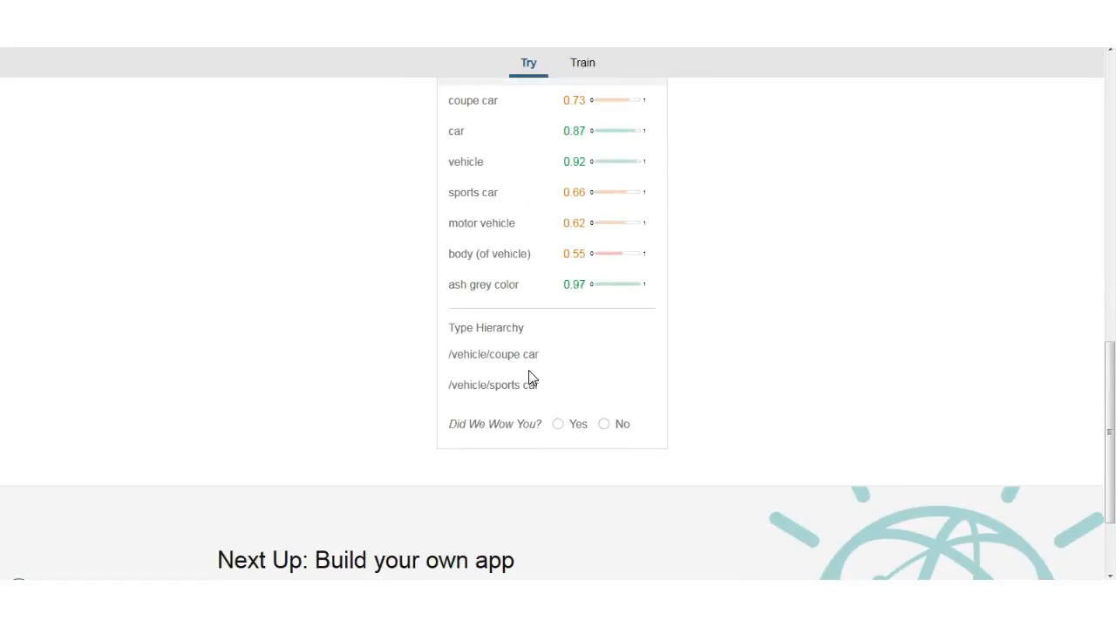
pyautogui.scroll(3, 574, 384)
pyautogui.scroll(7, 576, 377)
pyautogui.click(636, 449)
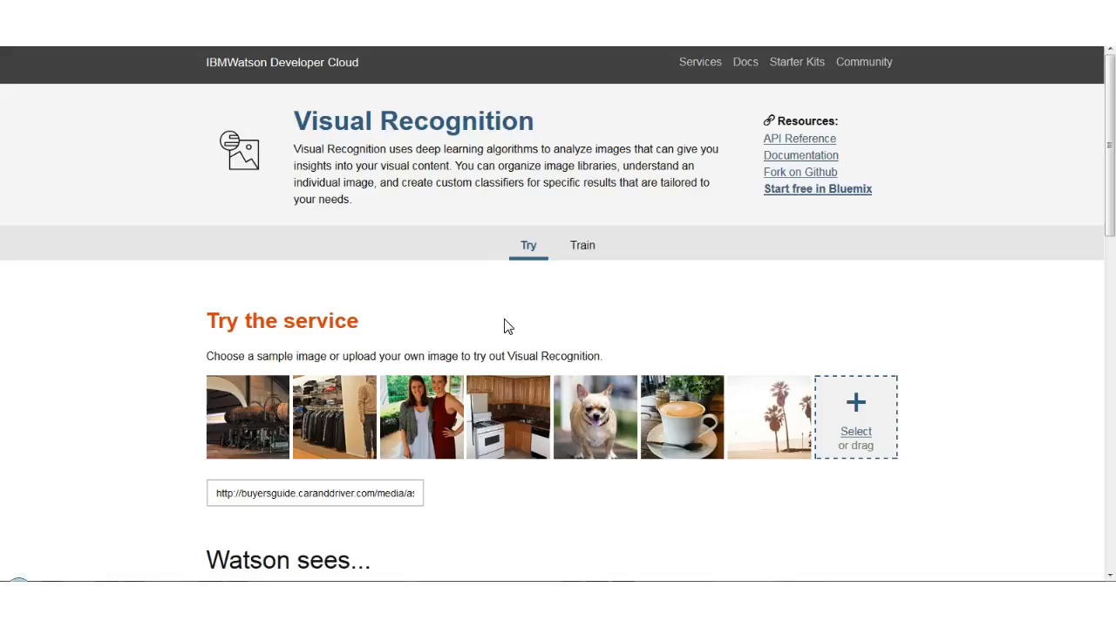
# Start training a demo classifier with custom images, using Perfect Front View.zip from the Correct resized folder as the first positive class.
pyautogui.click(590, 251)
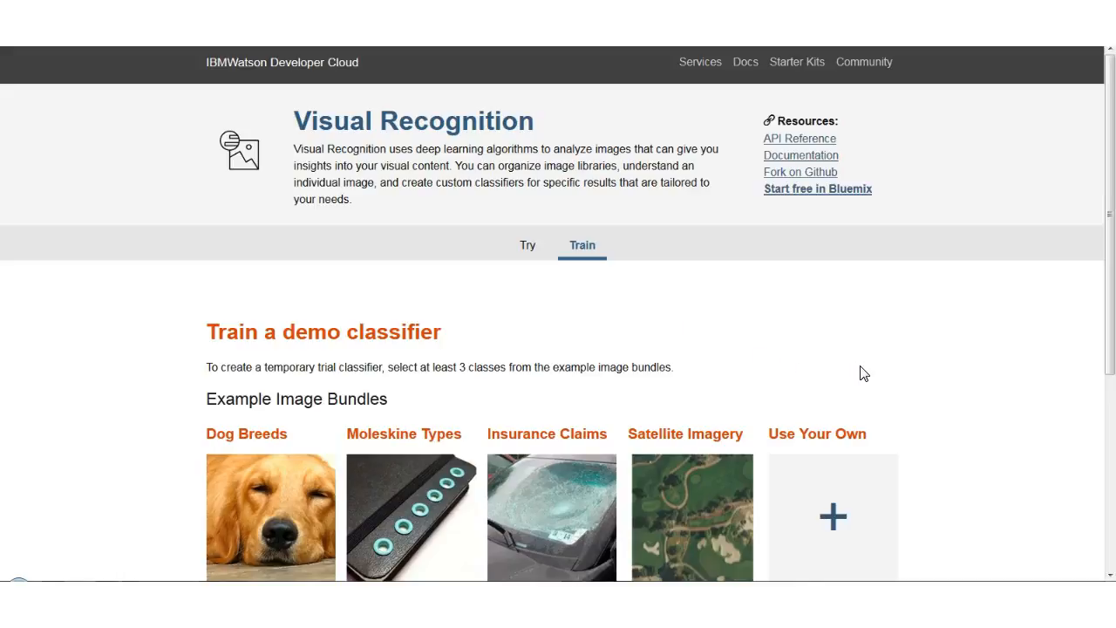
pyautogui.click(834, 521)
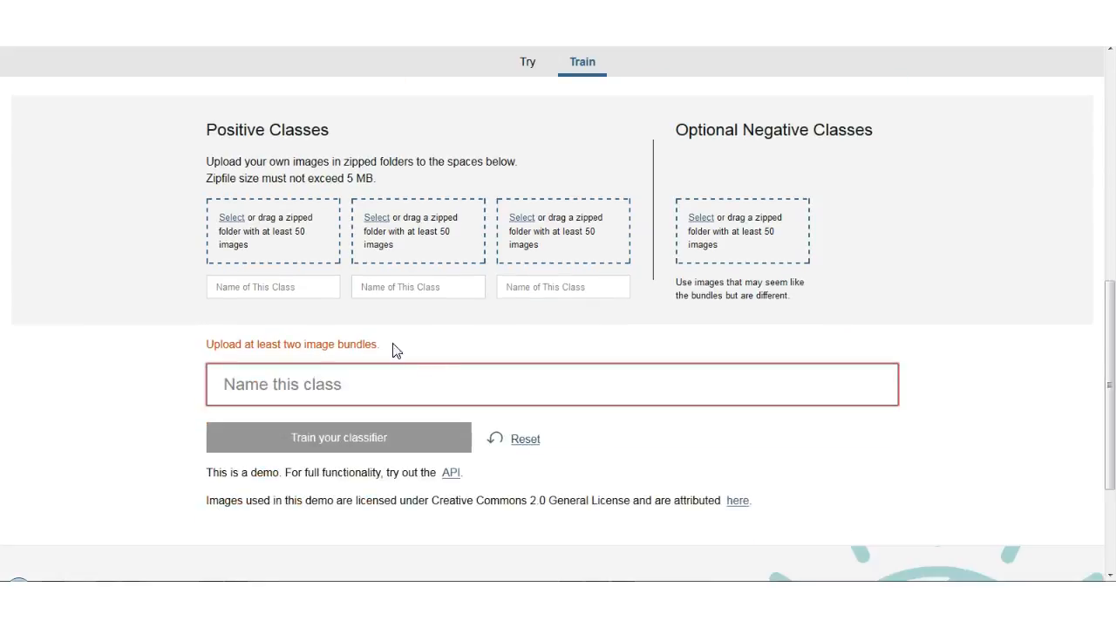
pyautogui.click(275, 237)
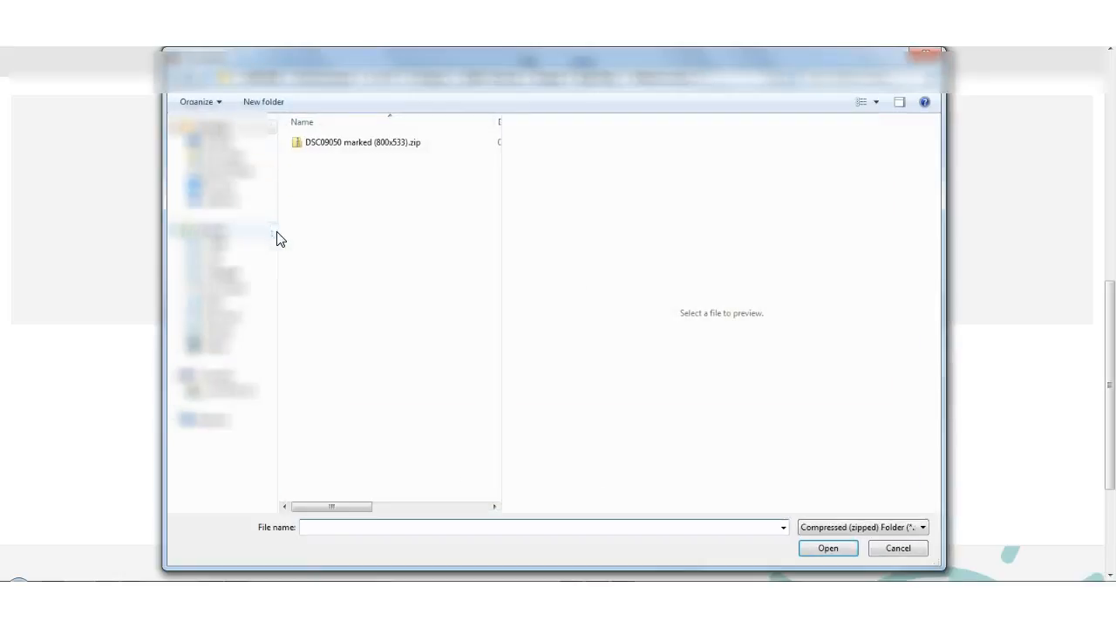
pyautogui.click(594, 80)
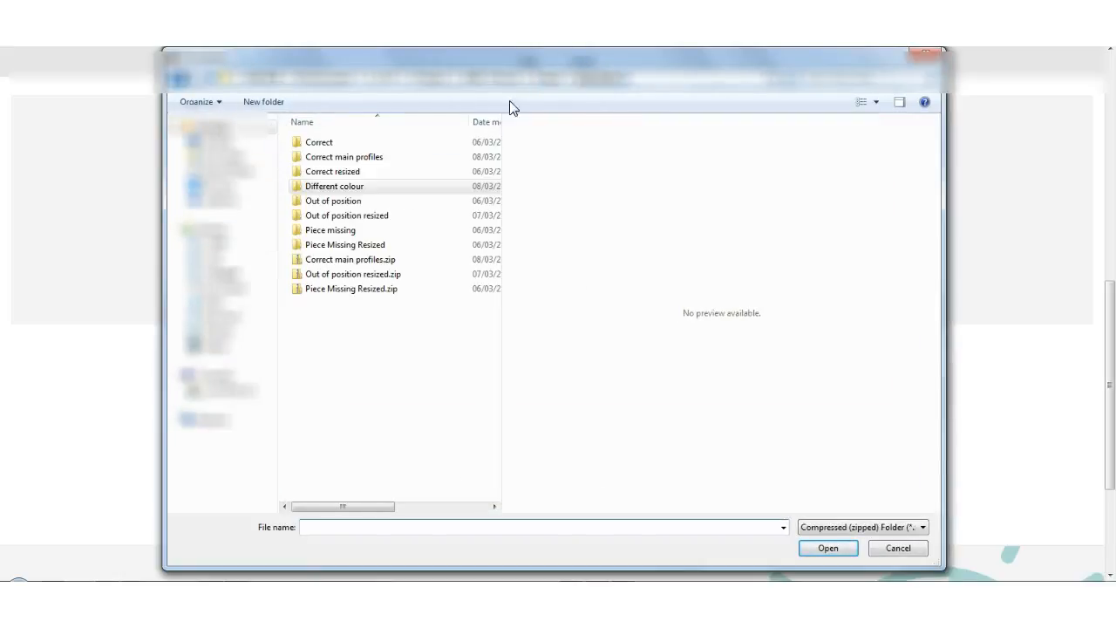
pyautogui.doubleClick(341, 172)
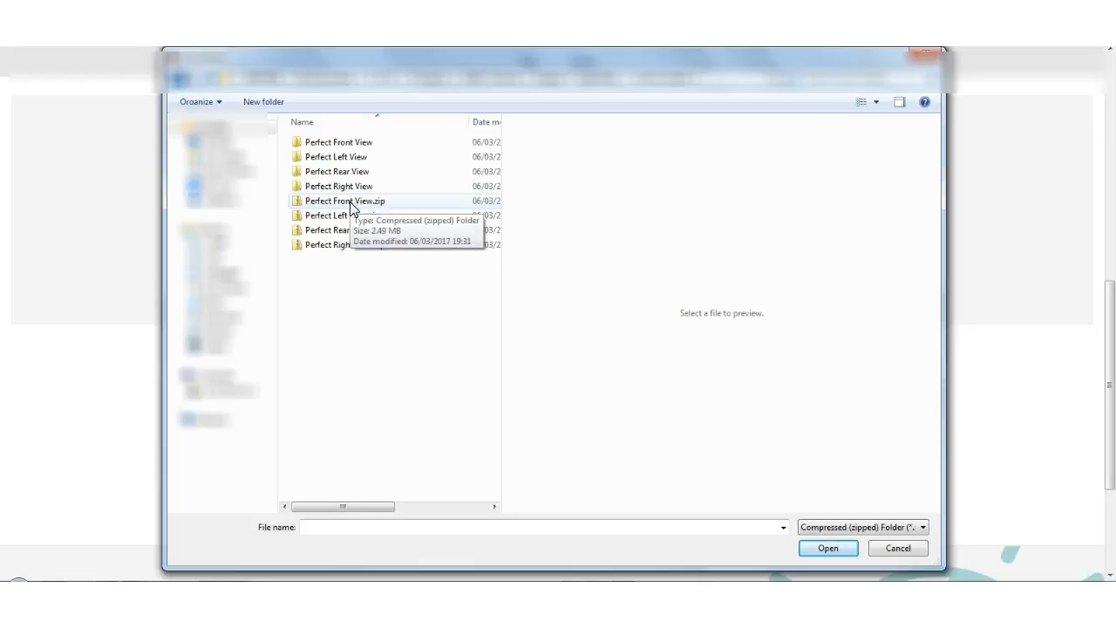
pyautogui.click(339, 208)
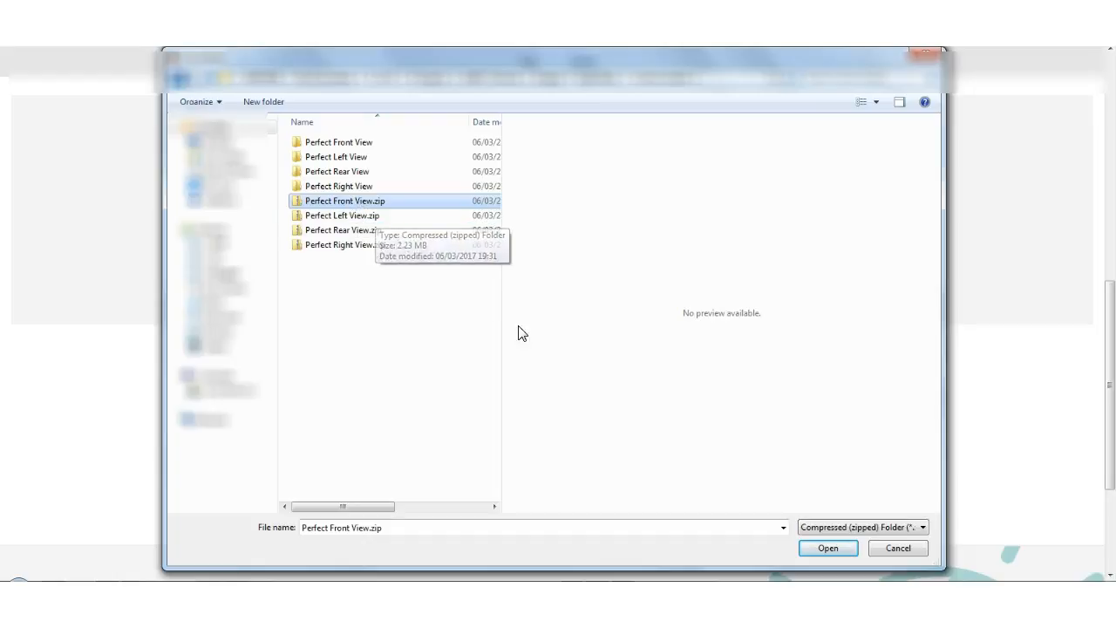
pyautogui.click(826, 550)
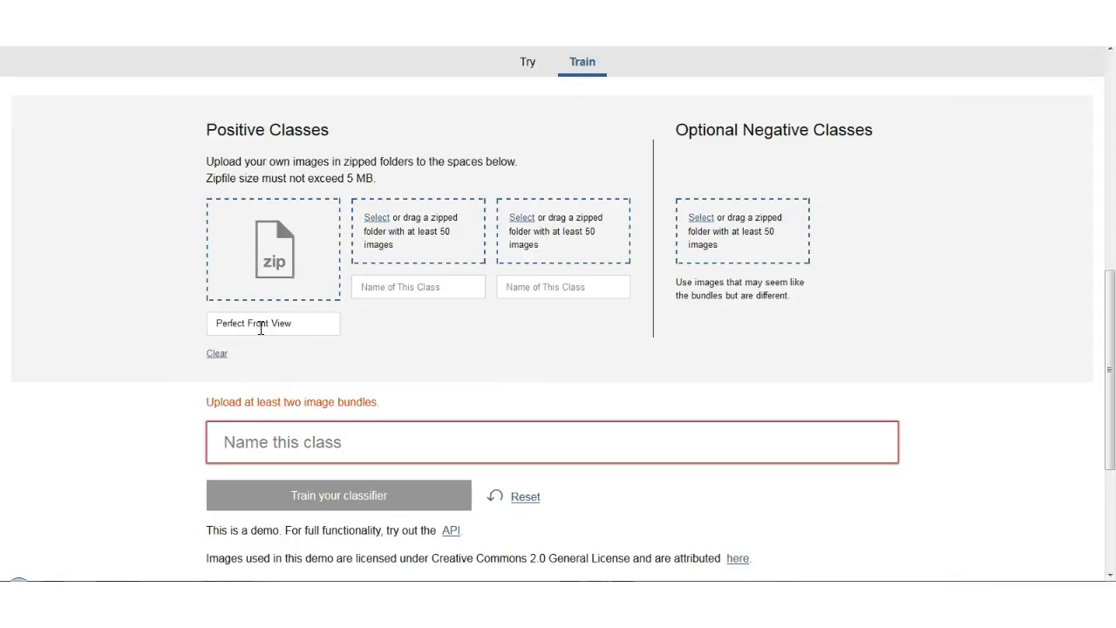
# Add Perfect Left View.zip and Perfect Right View.zip as the second and third positive classes.
pyautogui.click(420, 244)
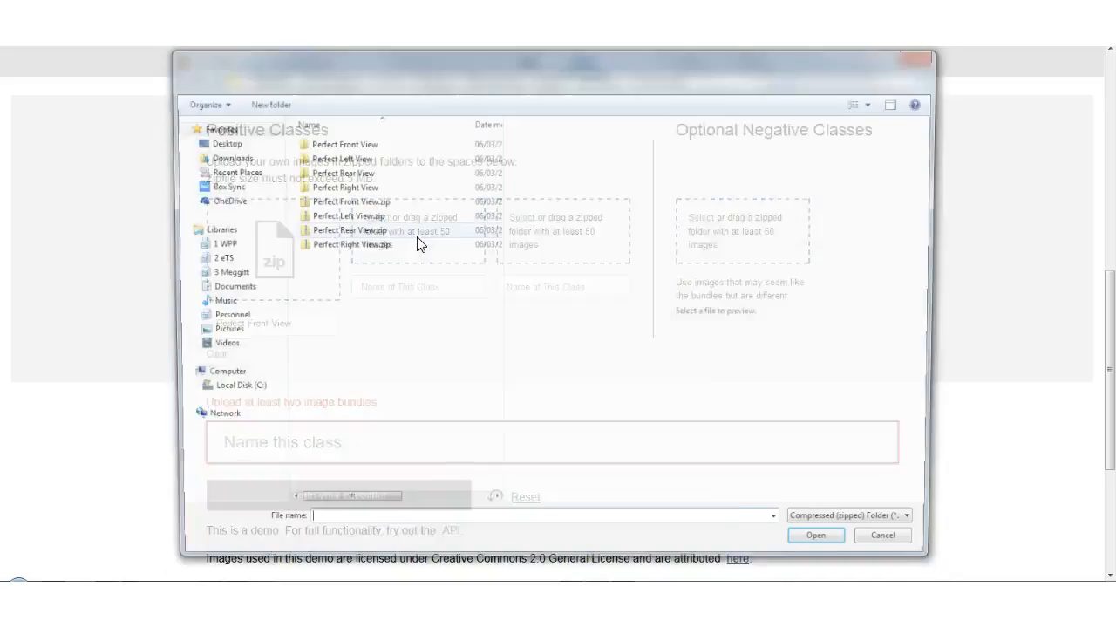
pyautogui.click(355, 219)
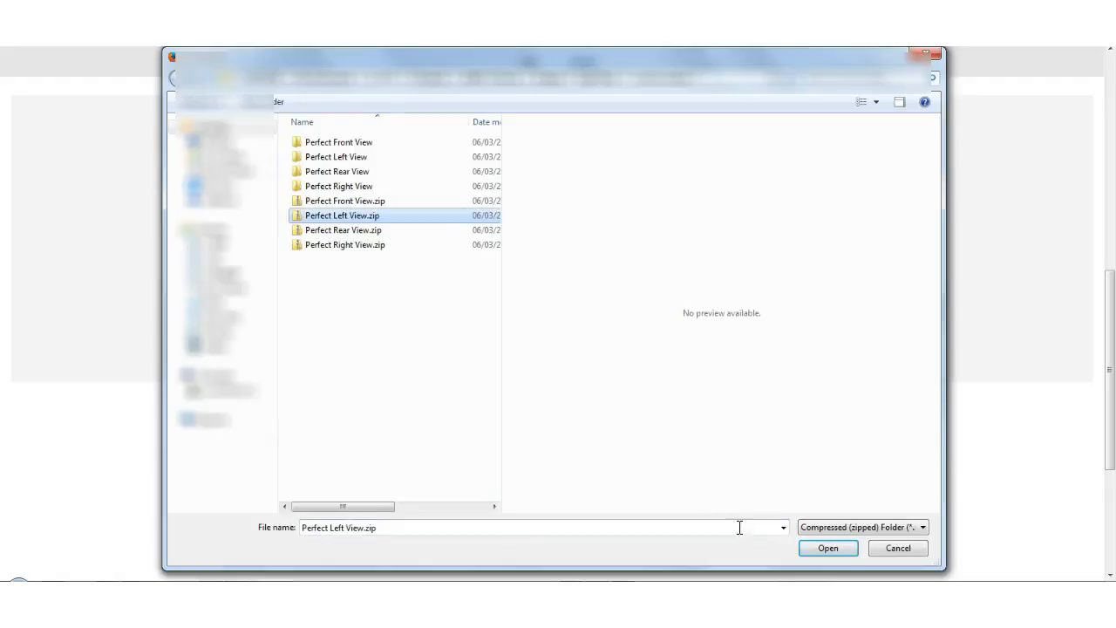
pyautogui.click(830, 548)
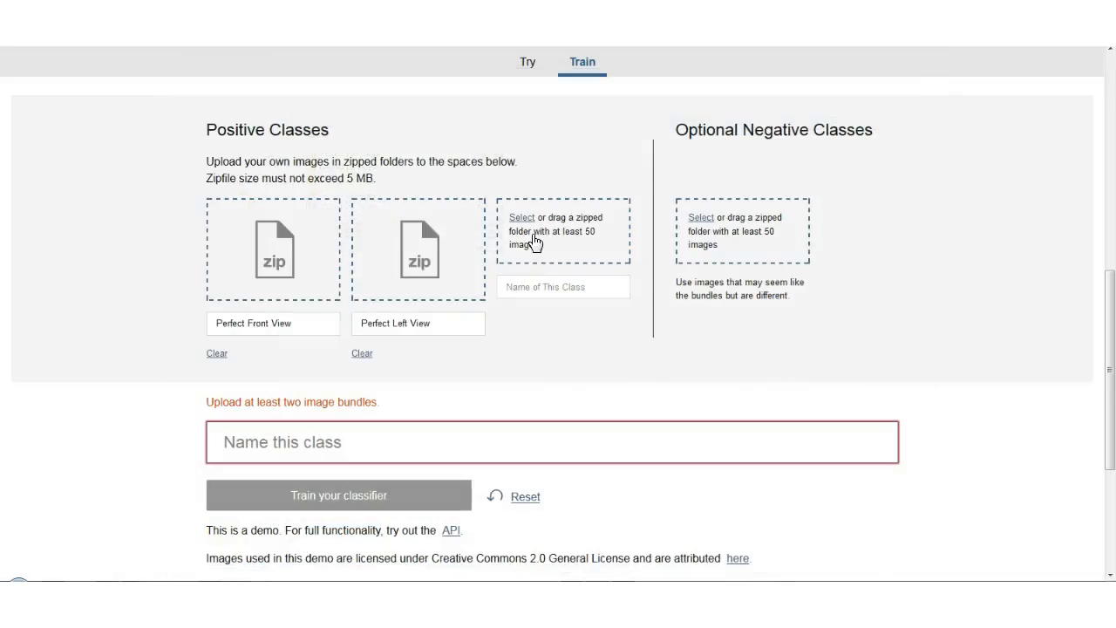
pyautogui.click(531, 242)
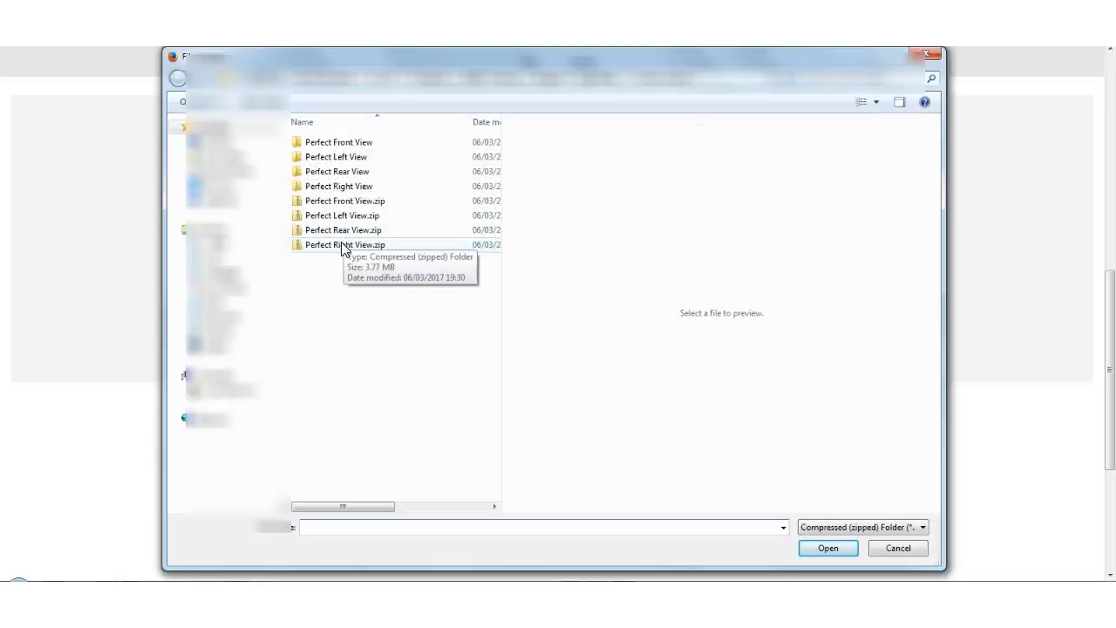
pyautogui.click(342, 248)
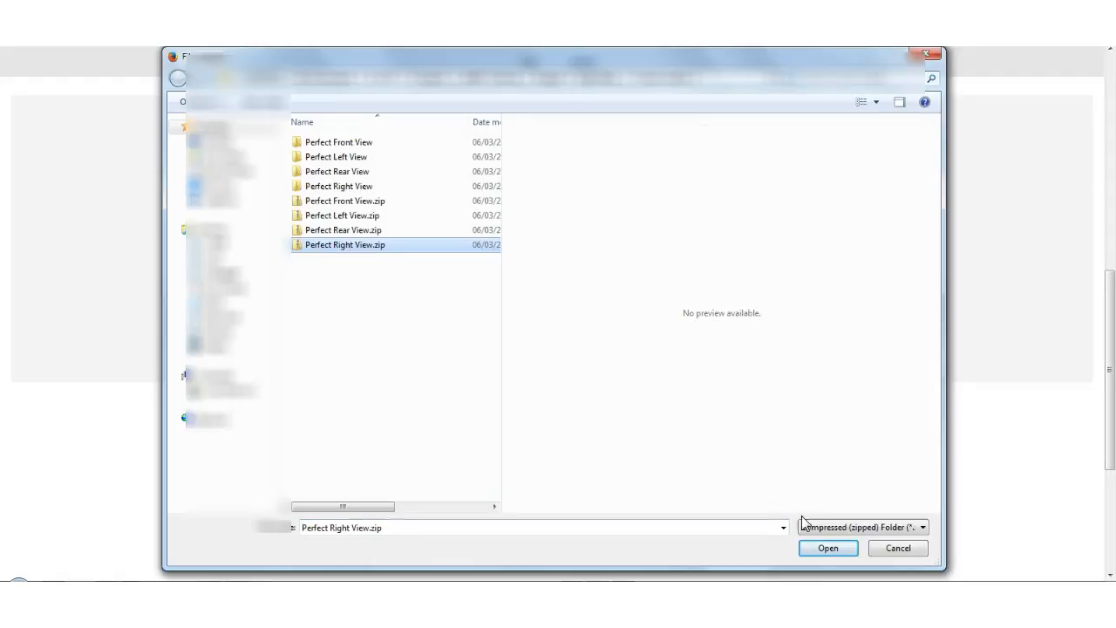
pyautogui.click(828, 549)
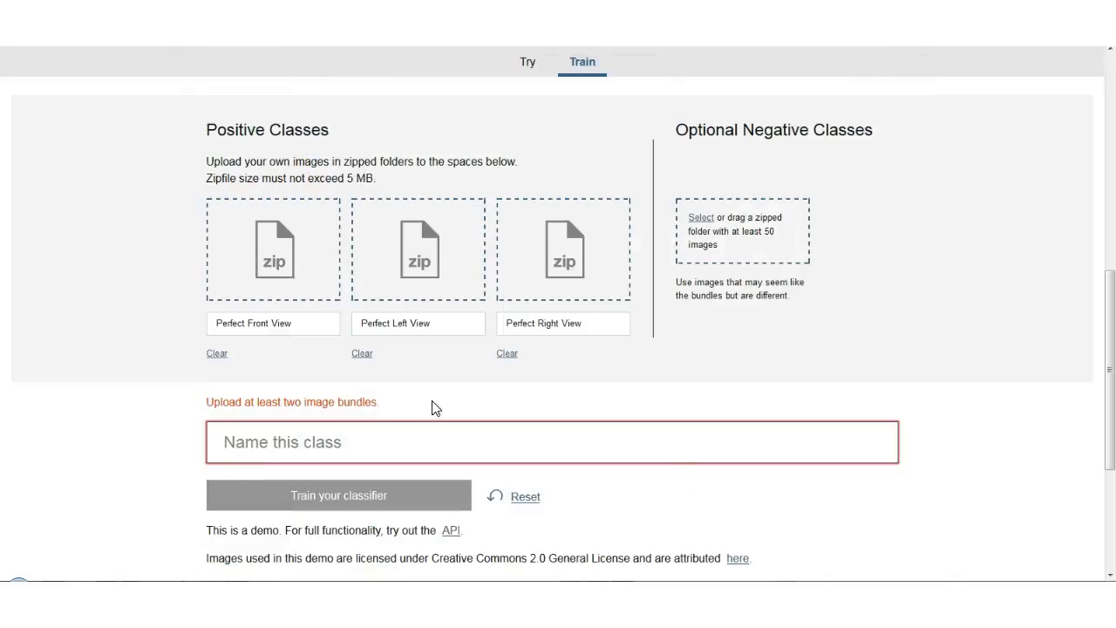
# Name the classifier Lego Model and train it on the three uploaded positive classes.
pyautogui.click(288, 440)
pyautogui.write('Lego Mo')
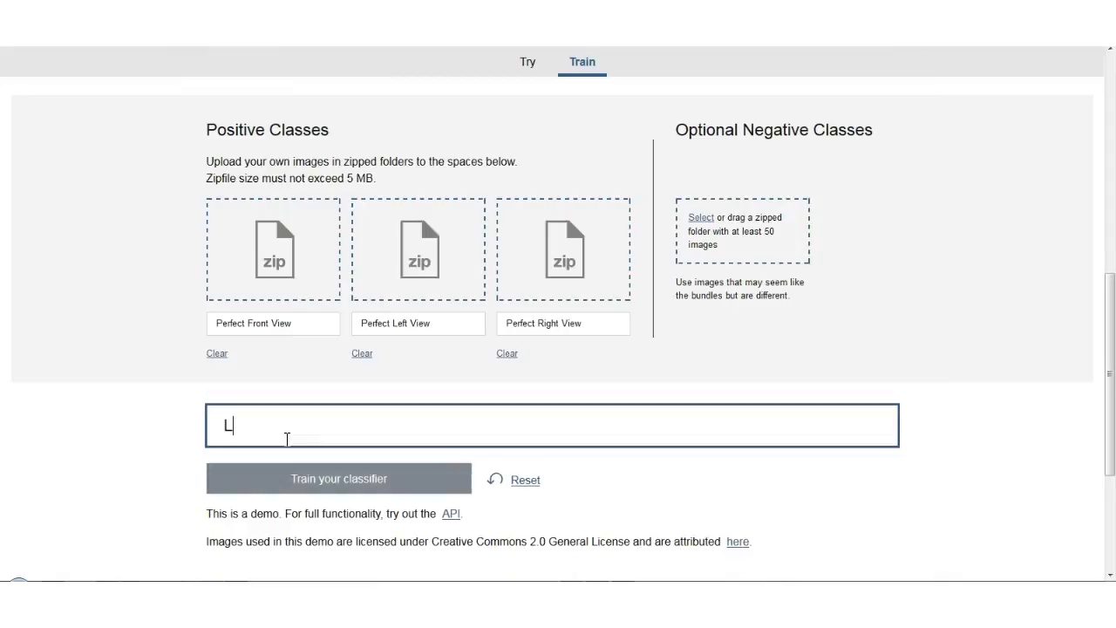
pyautogui.write('del')
pyautogui.click(344, 478)
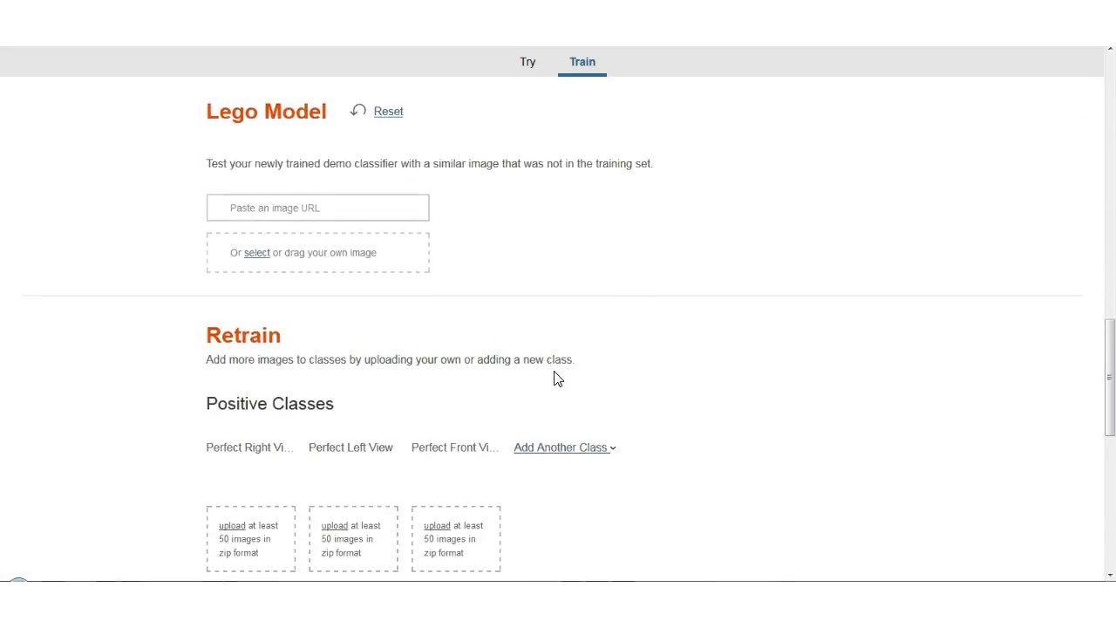
# Add Perfect Rear View.zip as another positive class and retrain the Lego Model classifier.
pyautogui.scroll(-1, 535, 331)
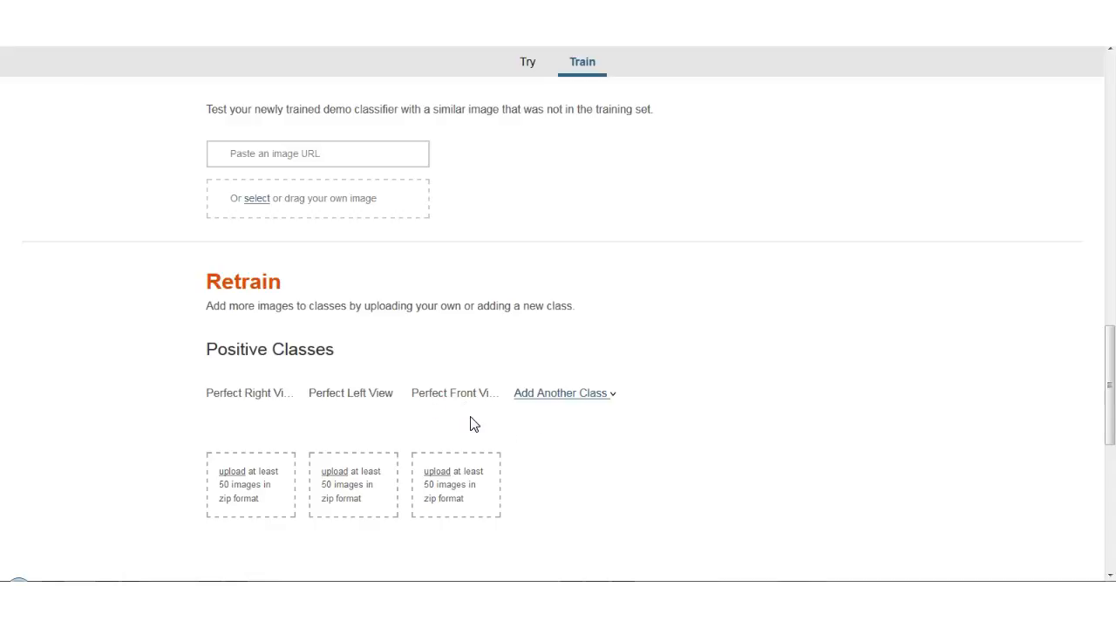
pyautogui.click(581, 395)
pyautogui.click(558, 473)
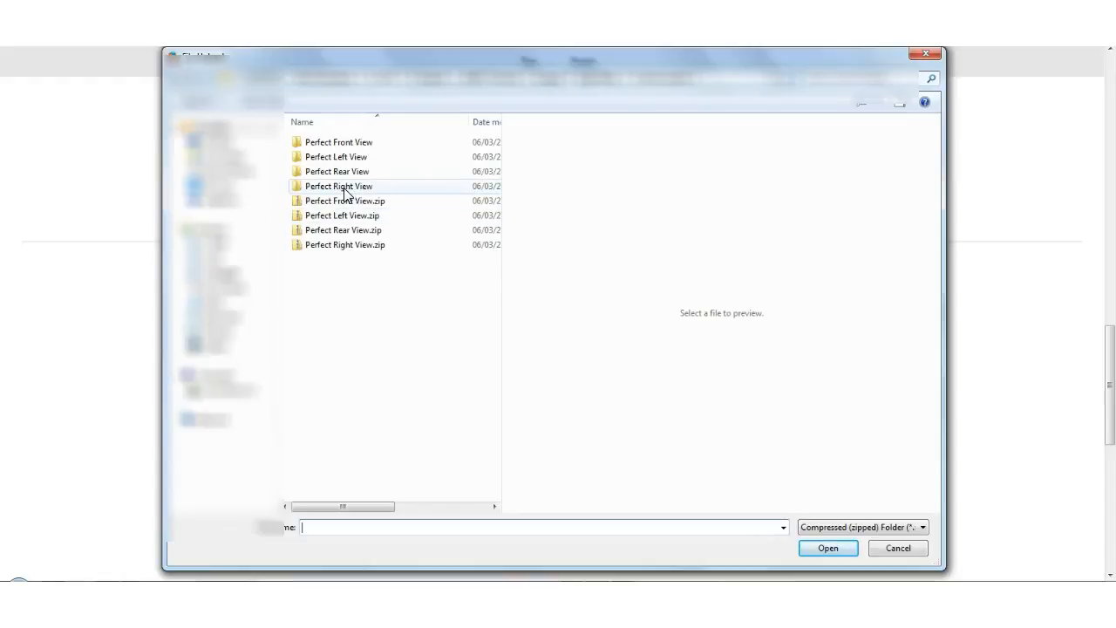
pyautogui.click(359, 232)
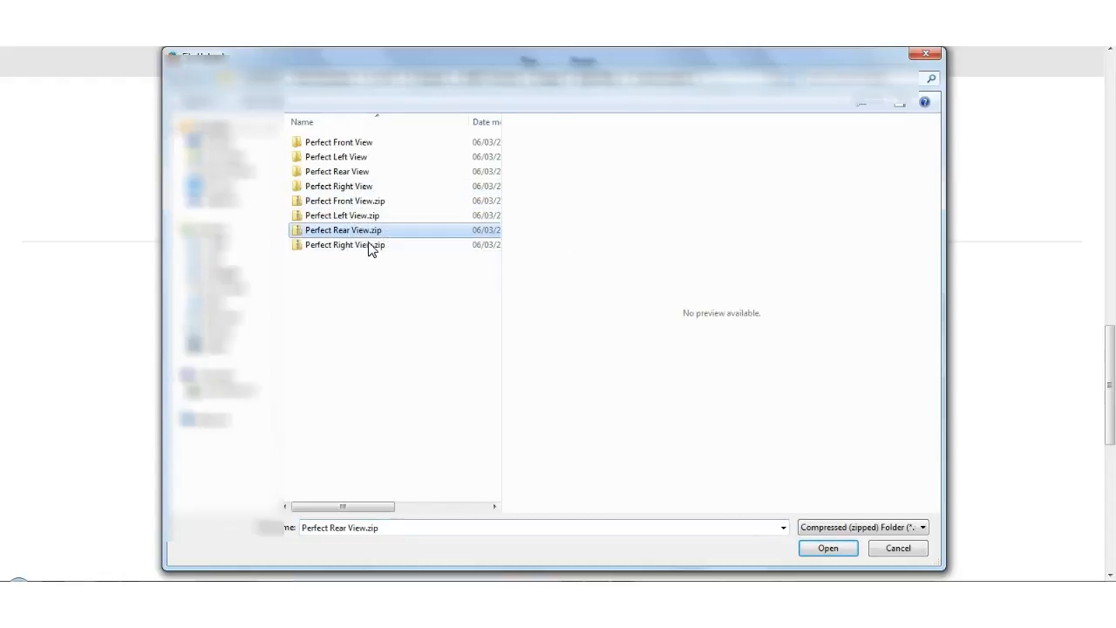
pyautogui.click(829, 549)
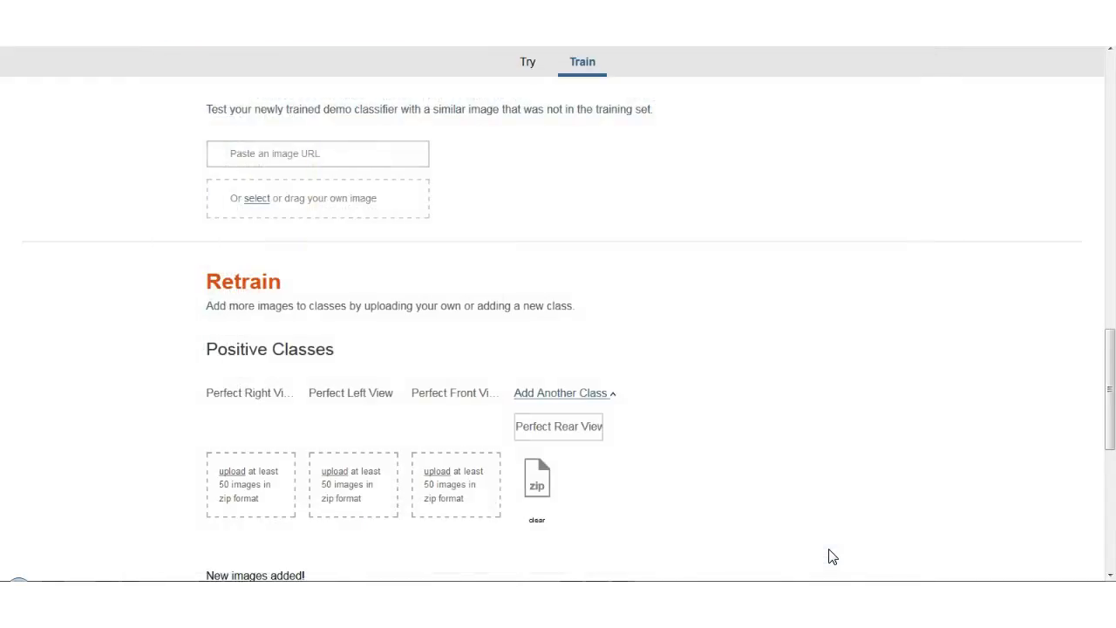
pyautogui.scroll(-1, 782, 510)
pyautogui.scroll(-2, 782, 510)
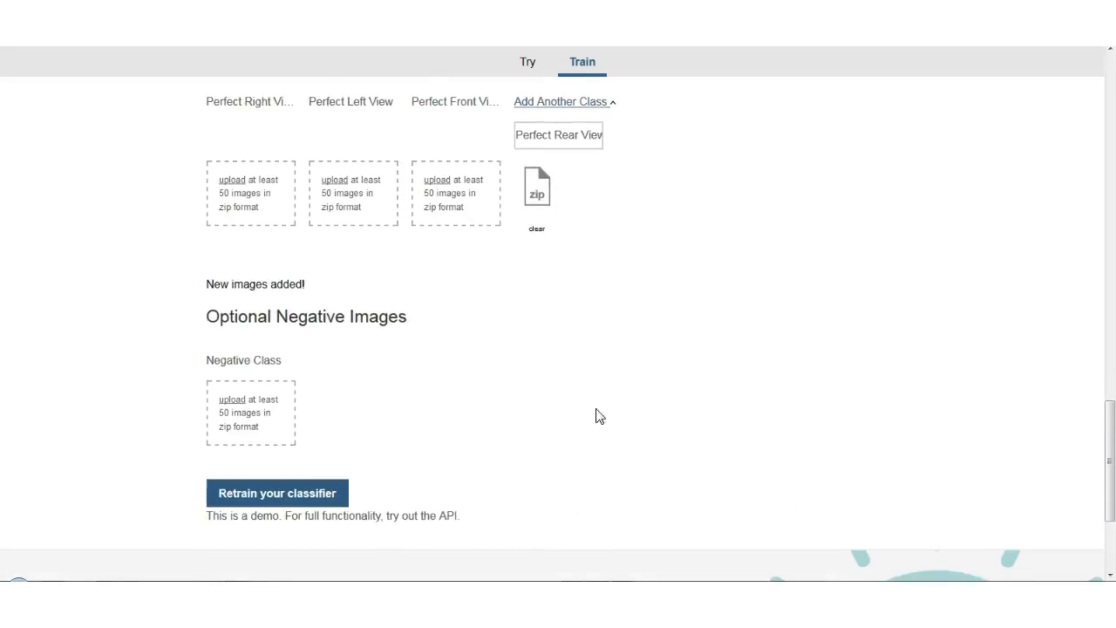
pyautogui.click(272, 493)
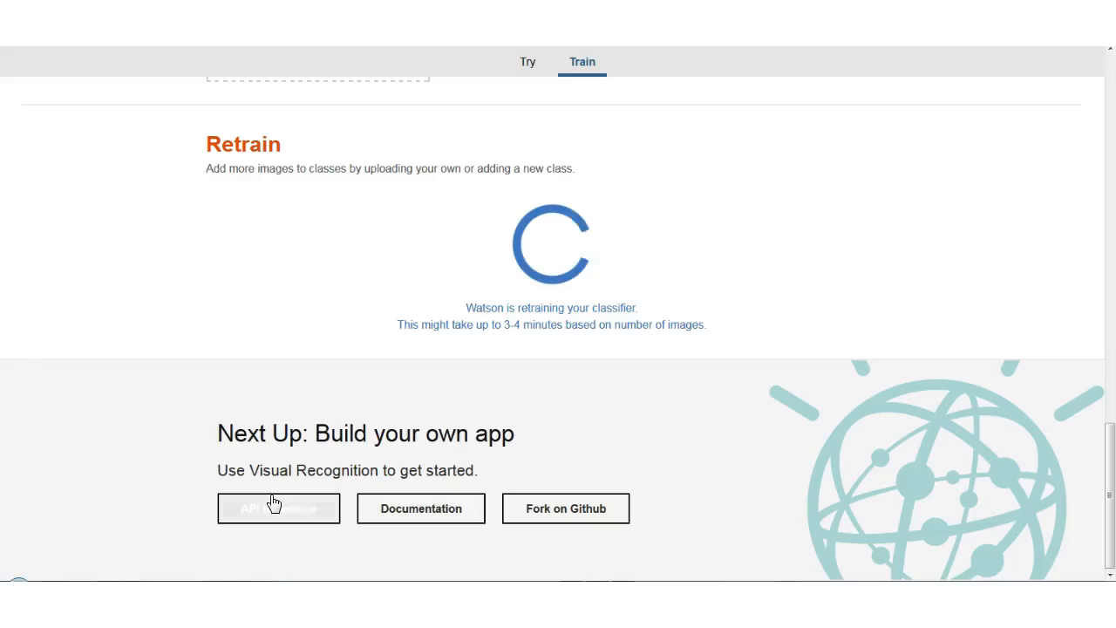
# Test the classifier with the DSC09010 photo from the Perfect Front View folder and rate the result as correct.
pyautogui.scroll(1, 273, 502)
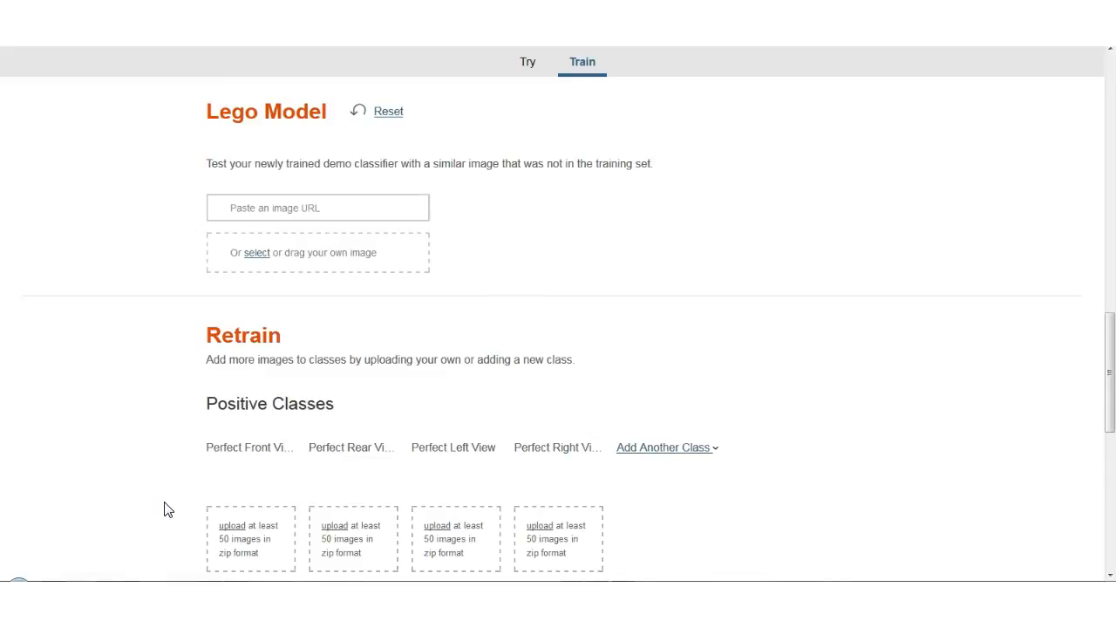
pyautogui.scroll(-3, 165, 511)
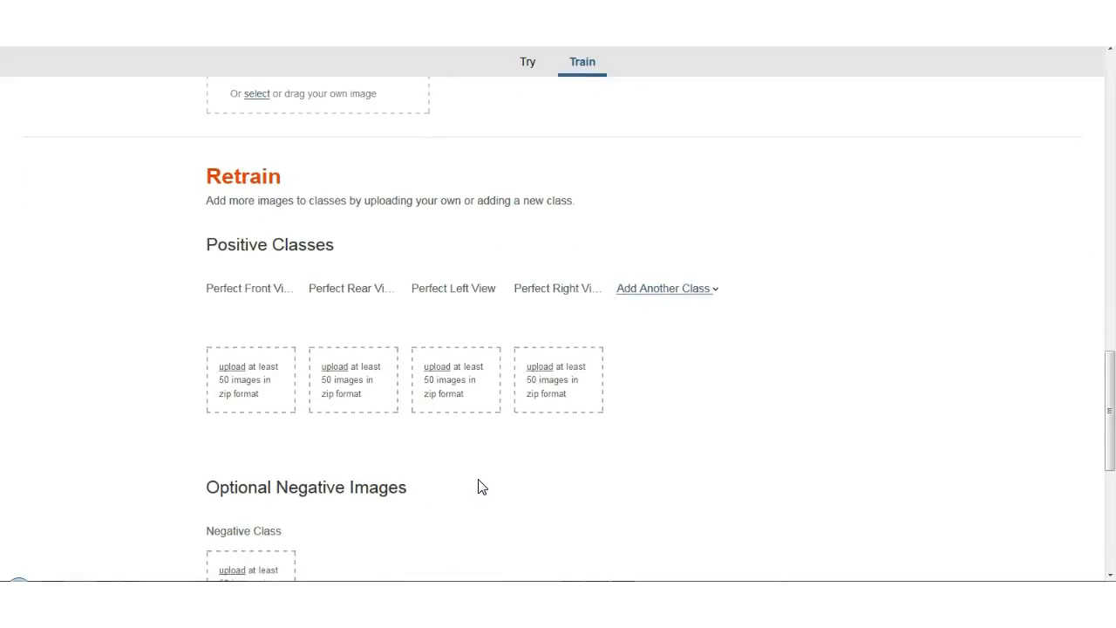
pyautogui.scroll(-1, 550, 480)
pyautogui.scroll(-5, 549, 482)
pyautogui.scroll(8, 549, 481)
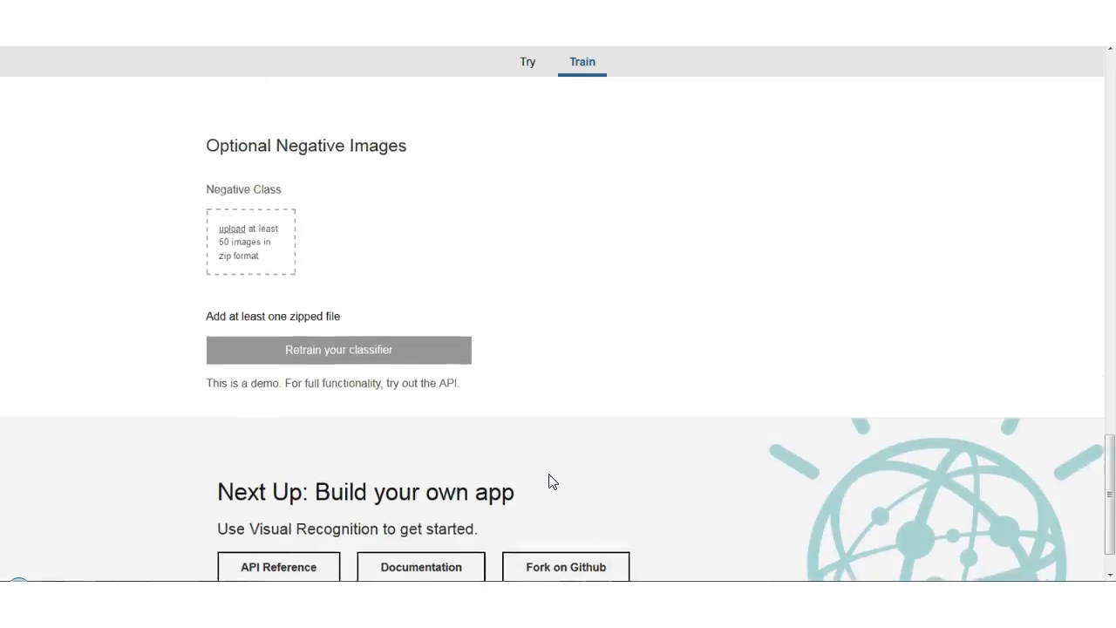
pyautogui.scroll(2, 549, 482)
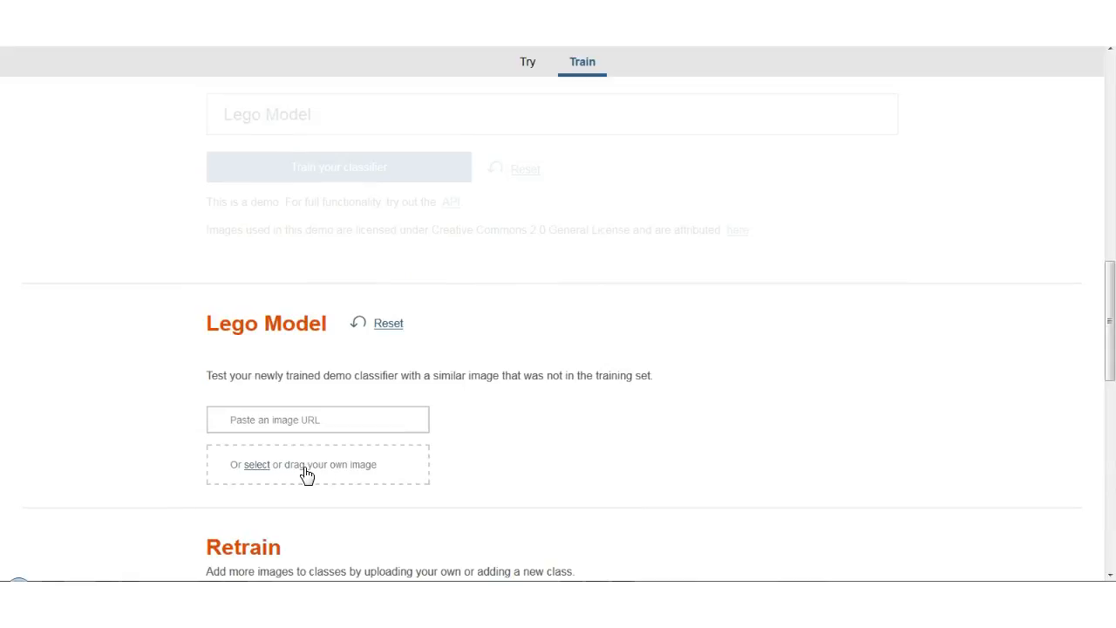
pyautogui.click(317, 471)
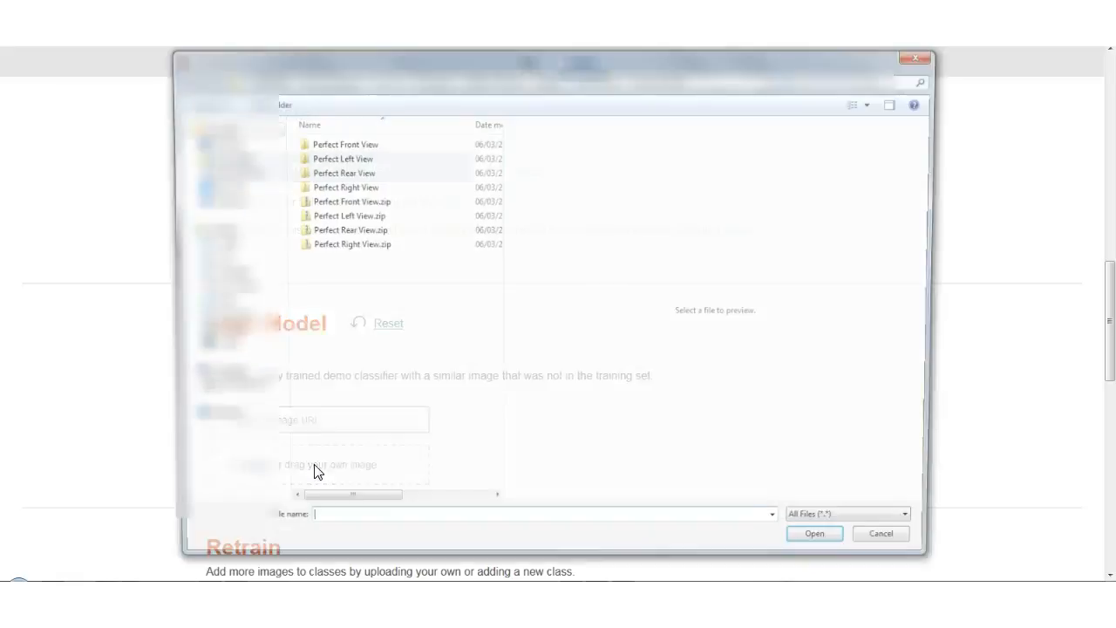
pyautogui.doubleClick(356, 155)
pyautogui.click(356, 156)
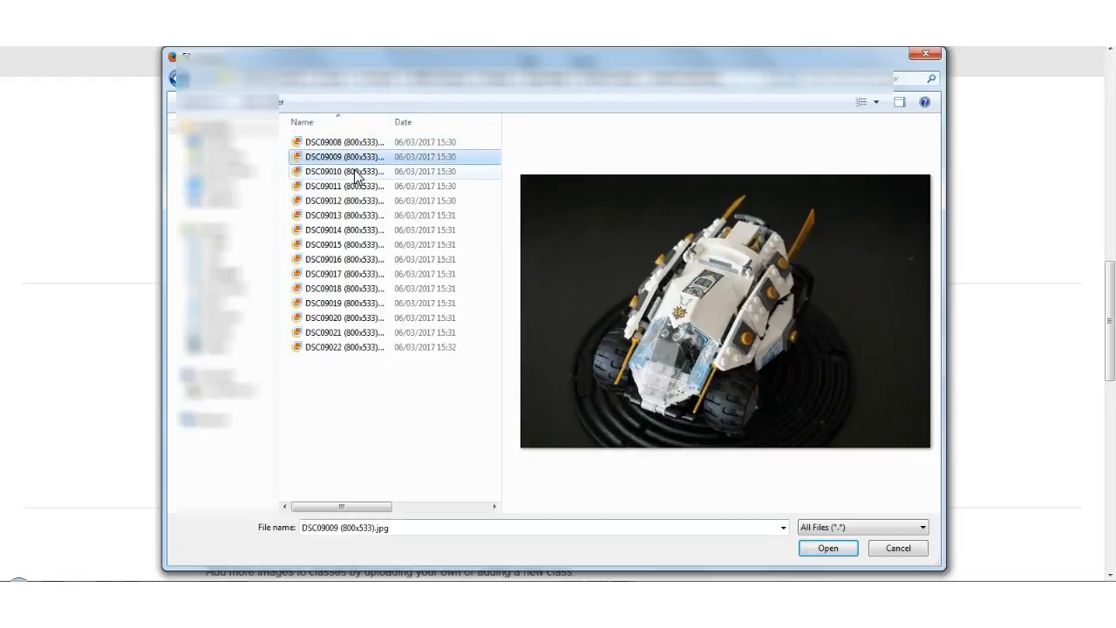
pyautogui.click(357, 173)
pyautogui.click(838, 553)
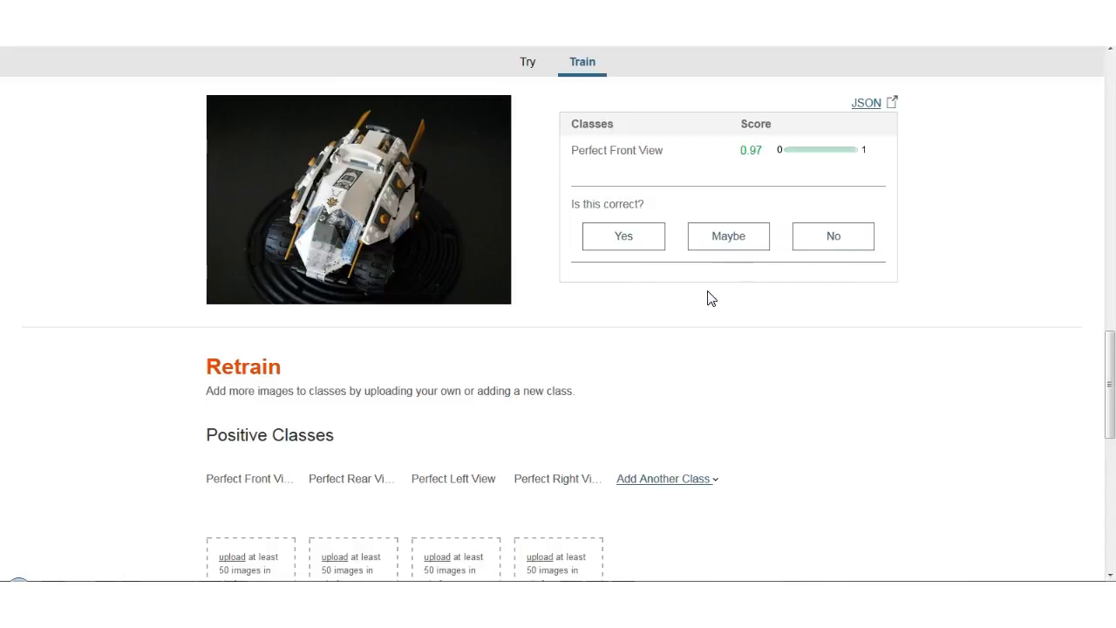
pyautogui.click(637, 251)
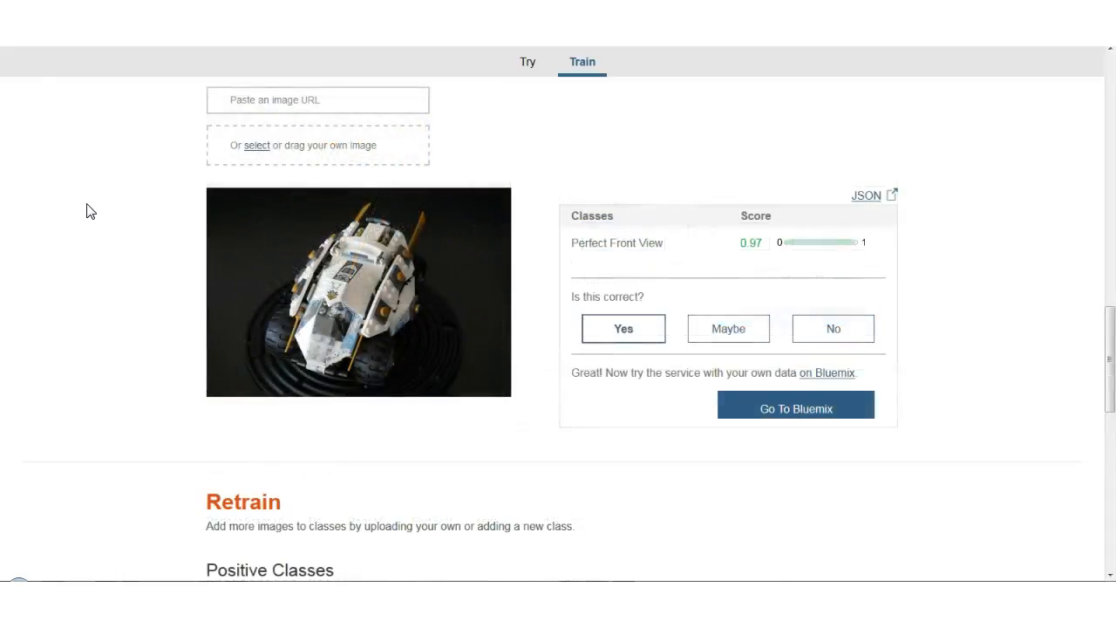
# Add Piece Missing Resized.zip as the negative class and retrain the classifier.
pyautogui.scroll(-2, 90, 211)
pyautogui.scroll(-5, 90, 211)
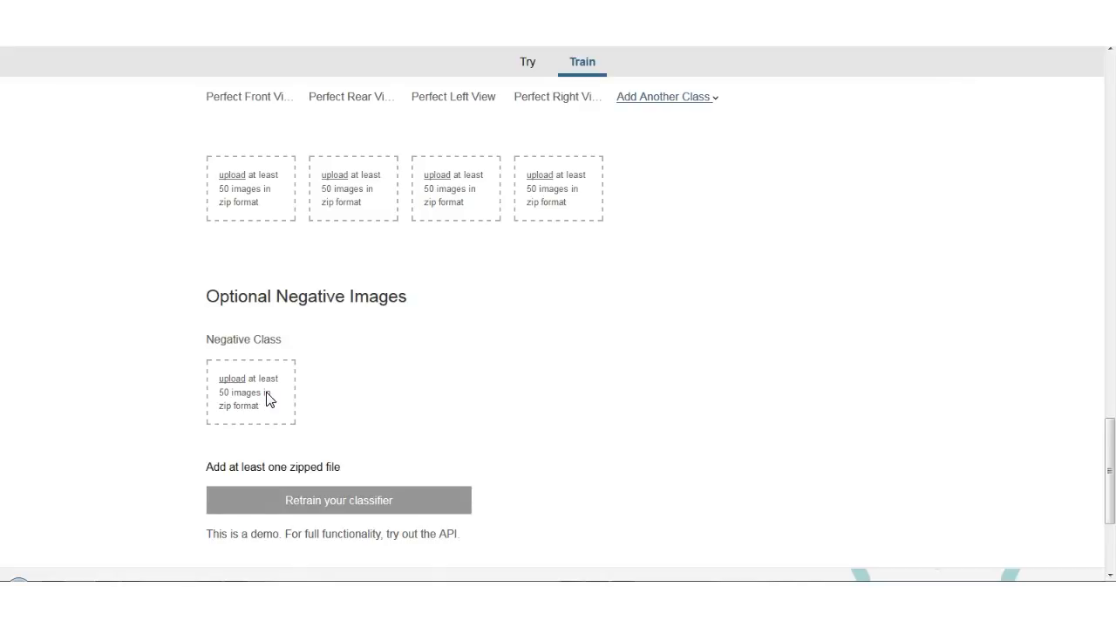
pyautogui.click(269, 394)
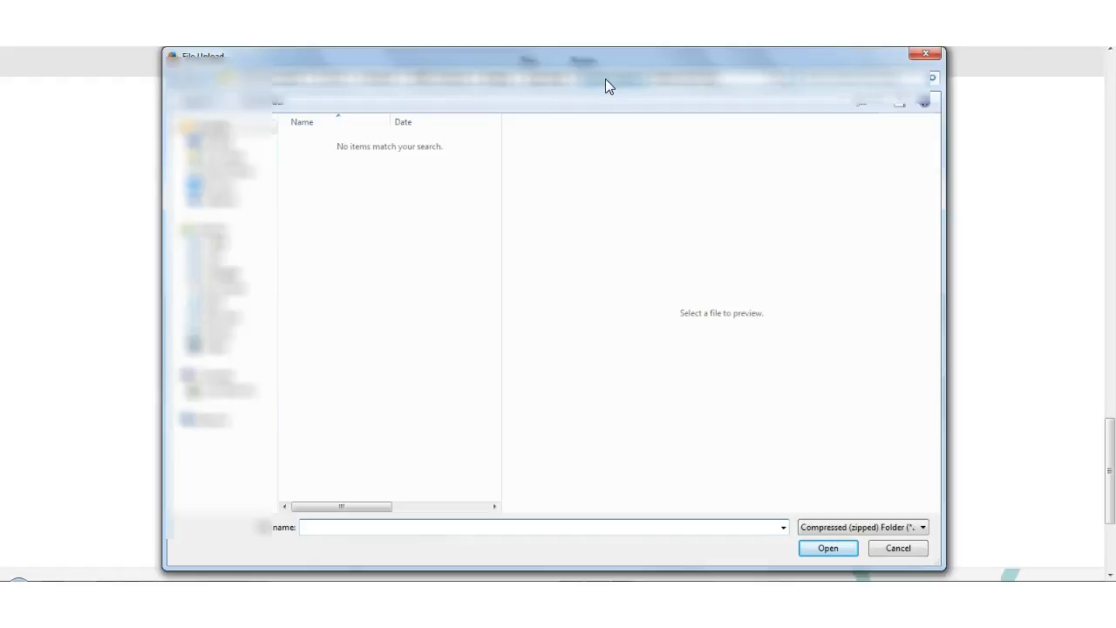
pyautogui.click(550, 85)
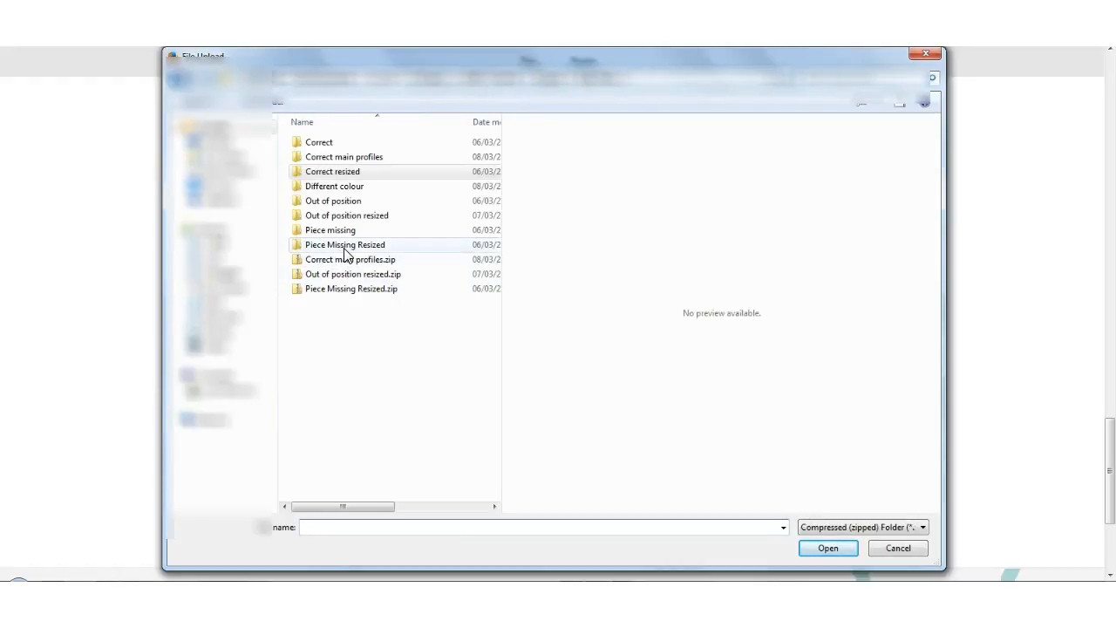
pyautogui.click(366, 290)
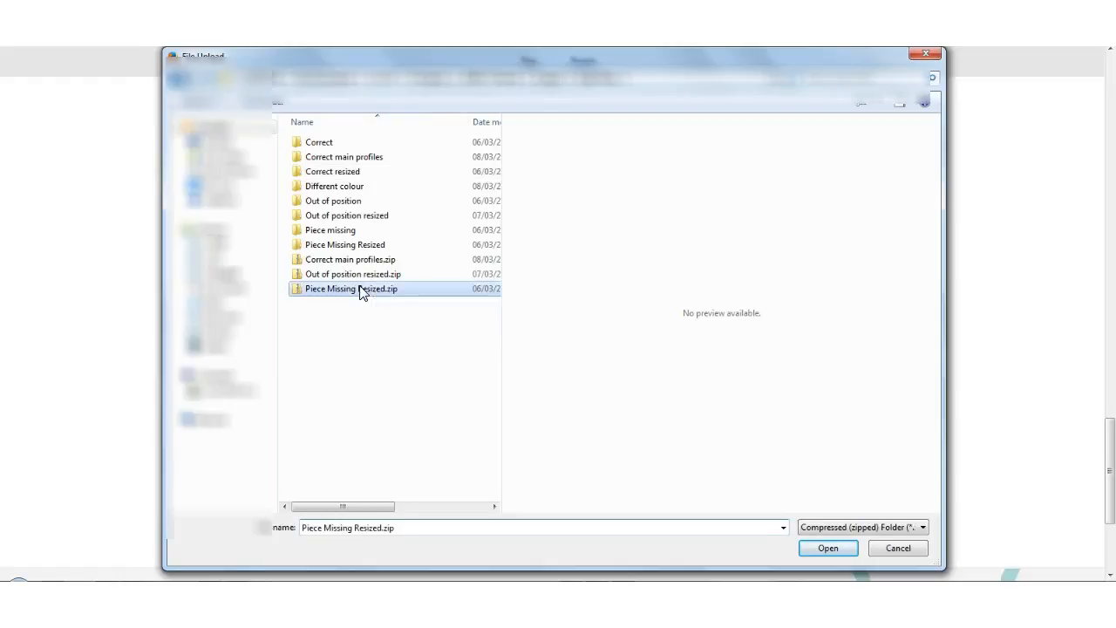
pyautogui.click(833, 544)
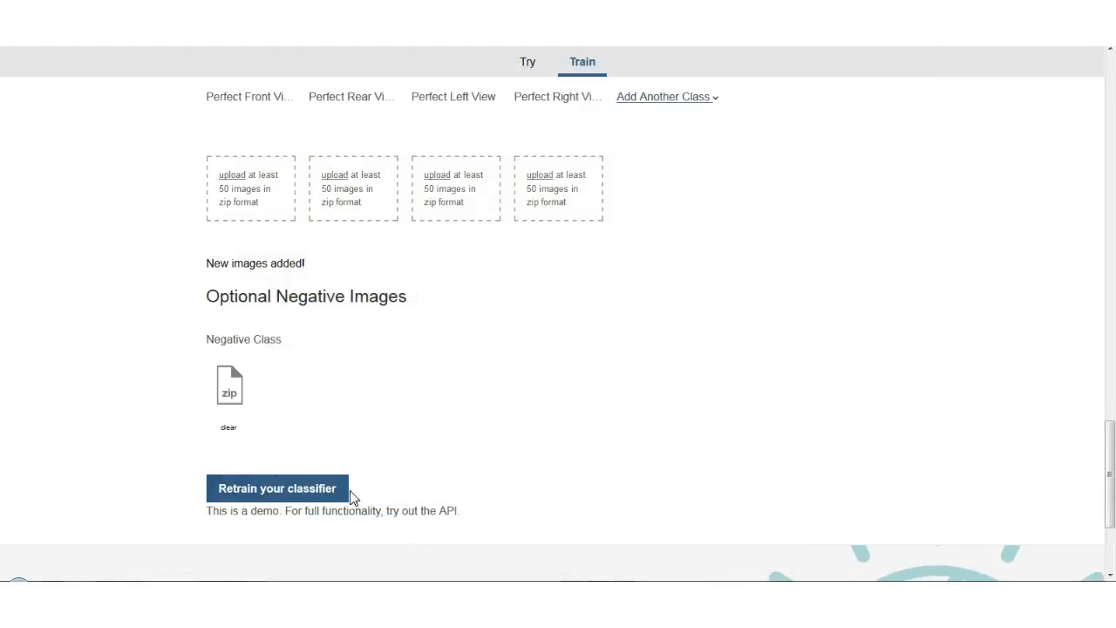
pyautogui.click(296, 488)
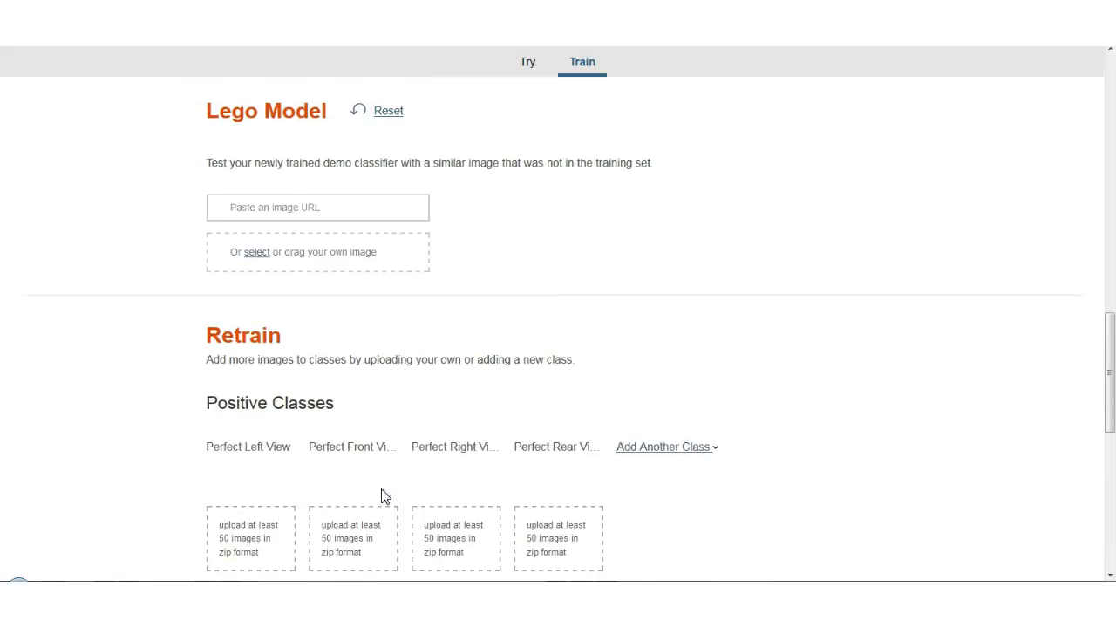
# Test the classifier with DSC09055 (800x533).jpg from the Piece Missing Resized folder and rate the result as correct.
pyautogui.scroll(-4, 720, 401)
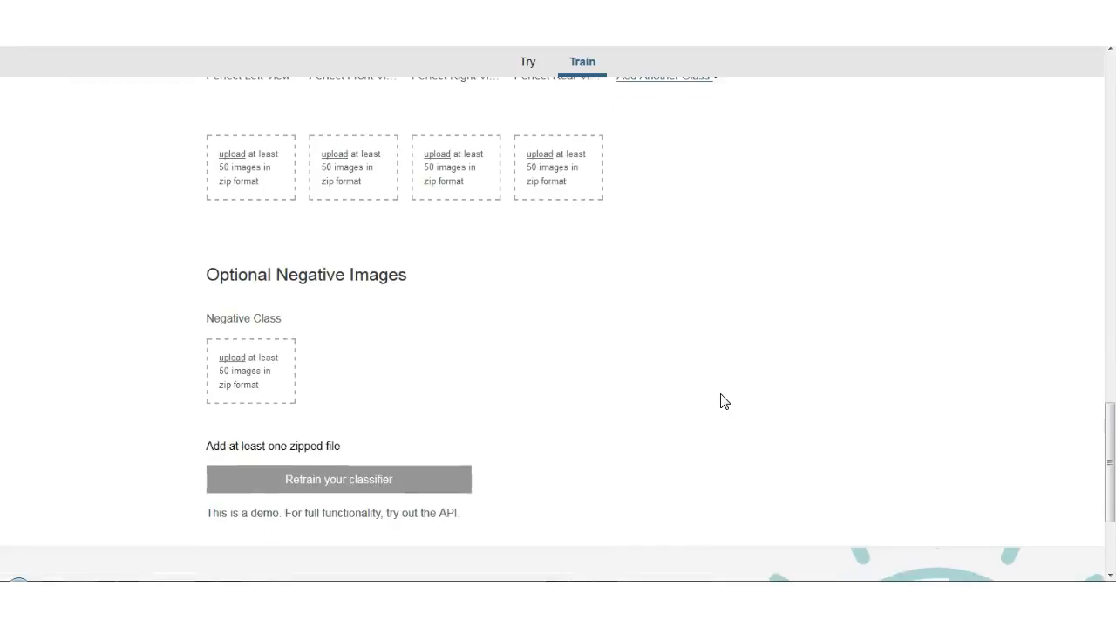
pyautogui.scroll(4, 594, 385)
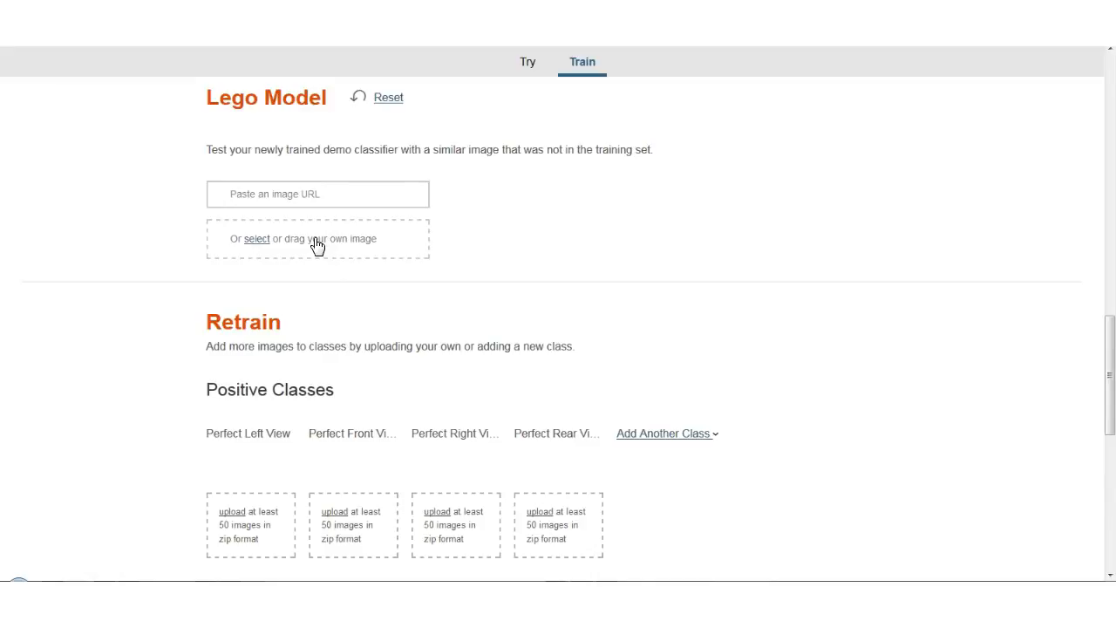
pyautogui.click(317, 246)
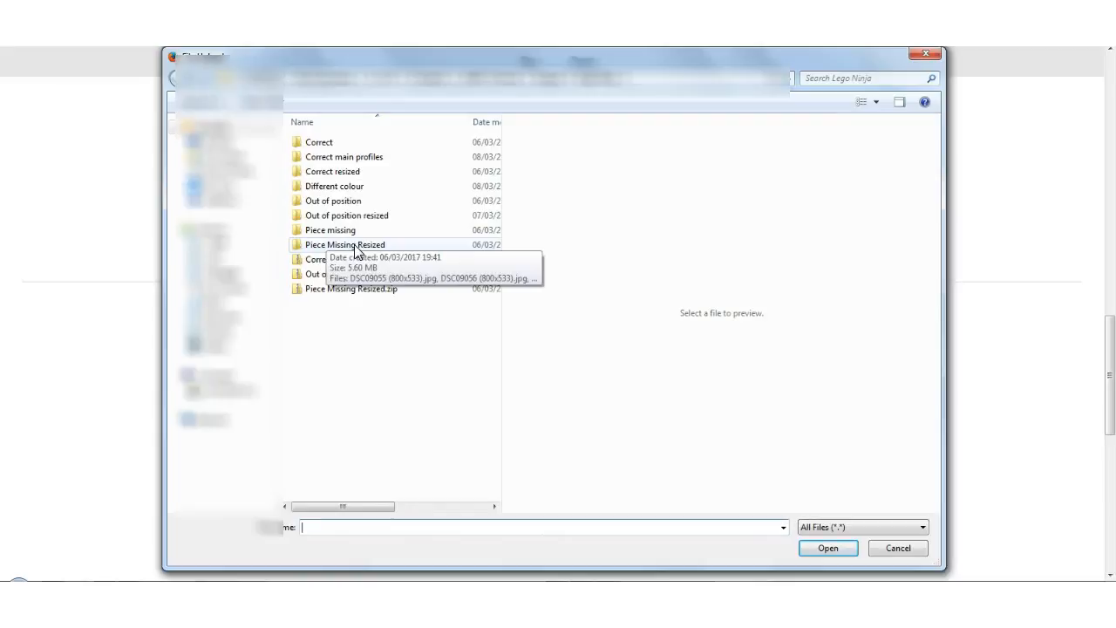
pyautogui.doubleClick(356, 247)
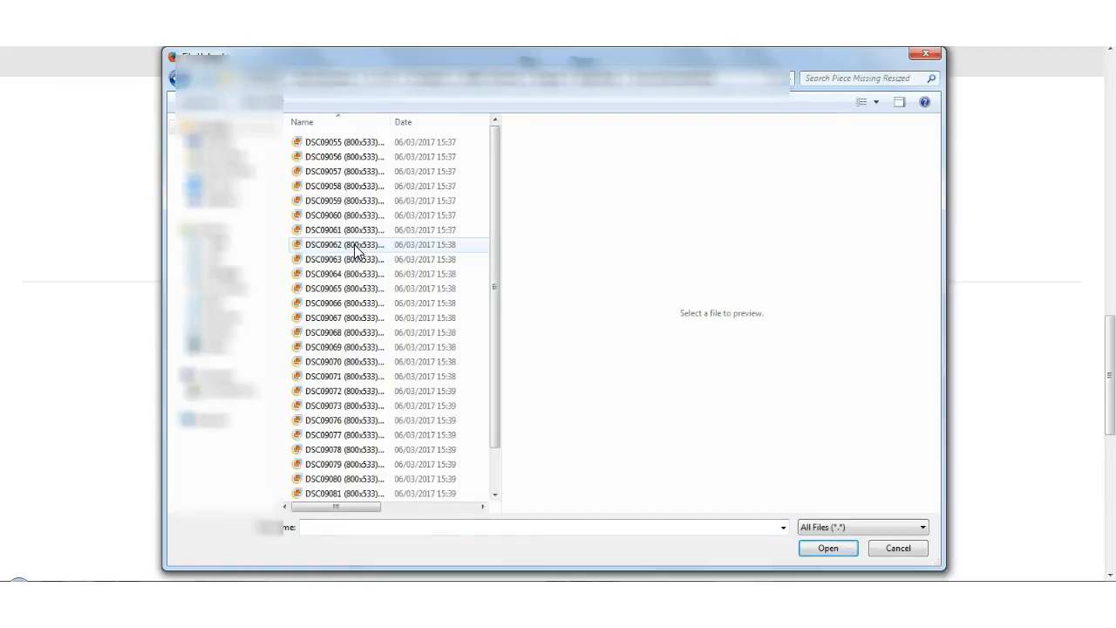
pyautogui.click(339, 143)
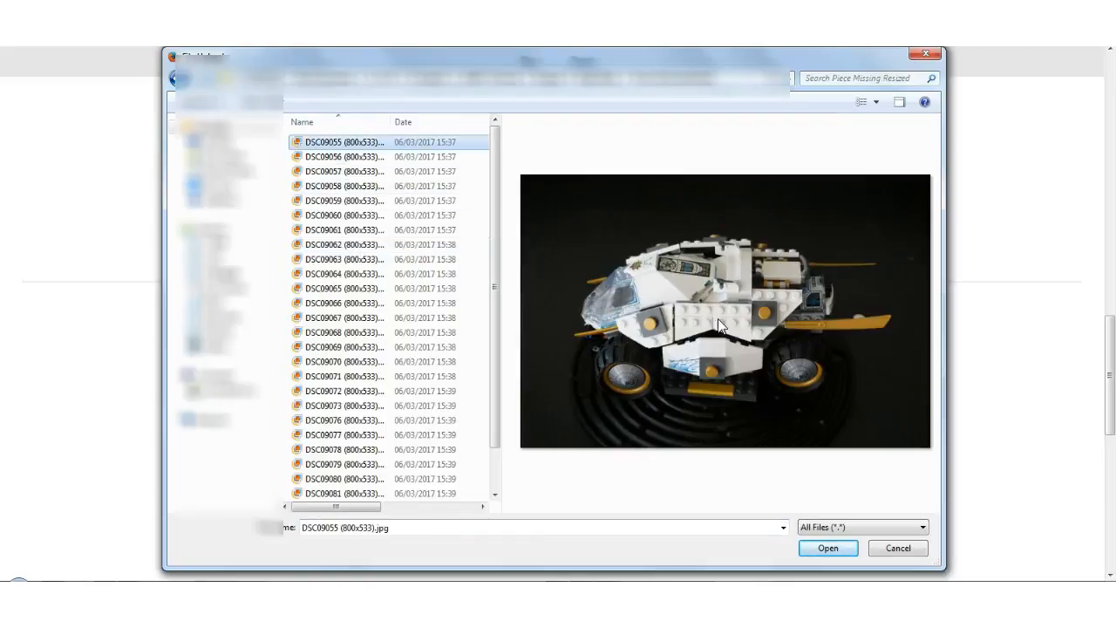
pyautogui.click(828, 549)
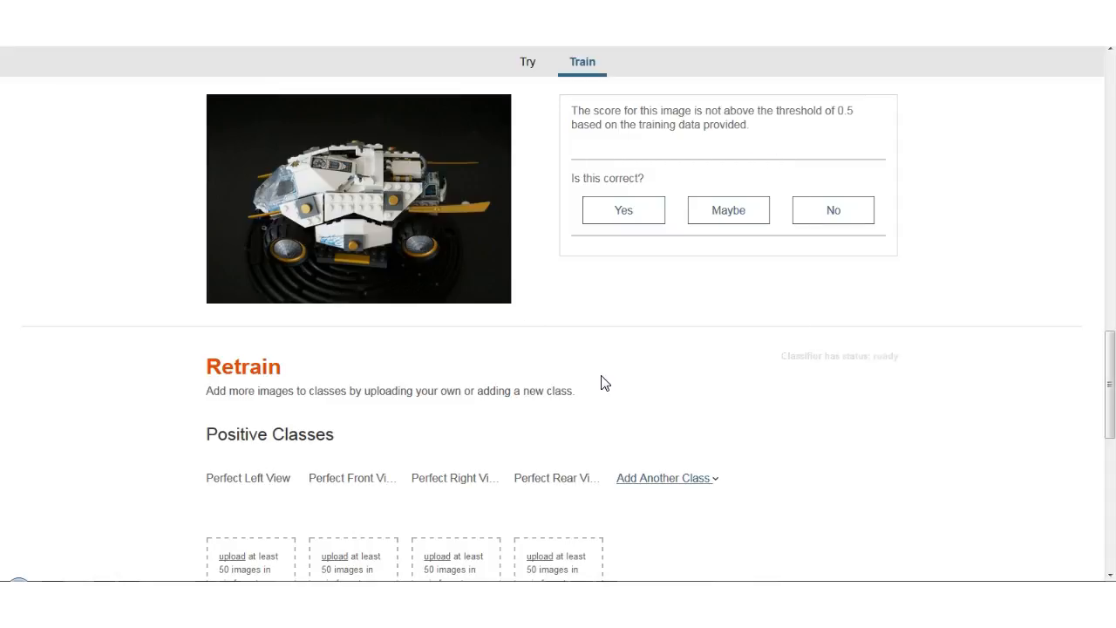
pyautogui.scroll(2, 602, 381)
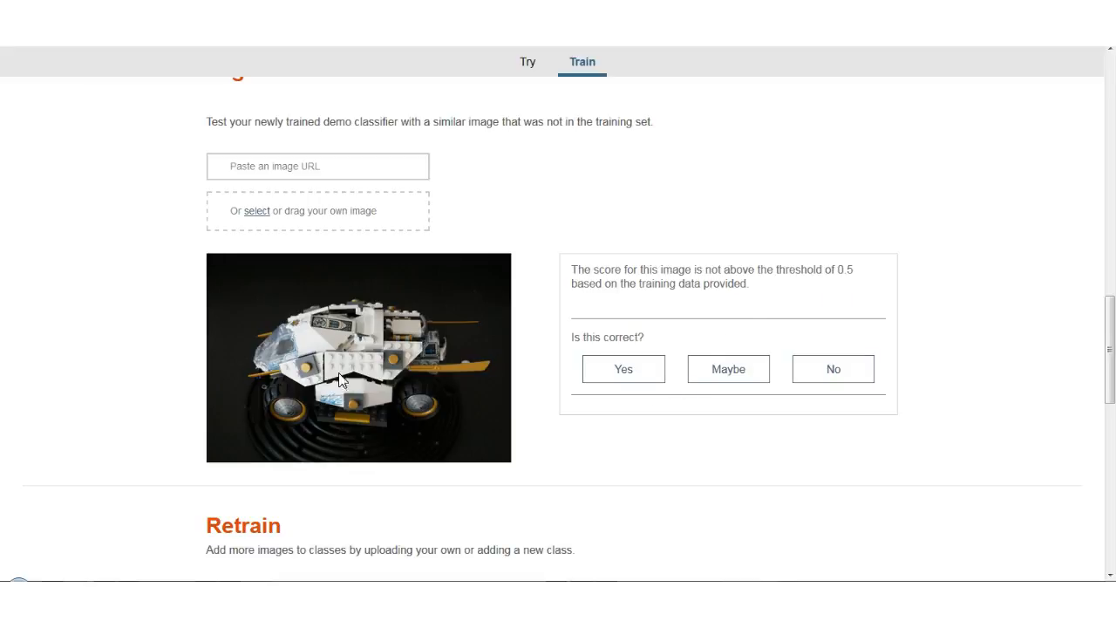
pyautogui.click(641, 384)
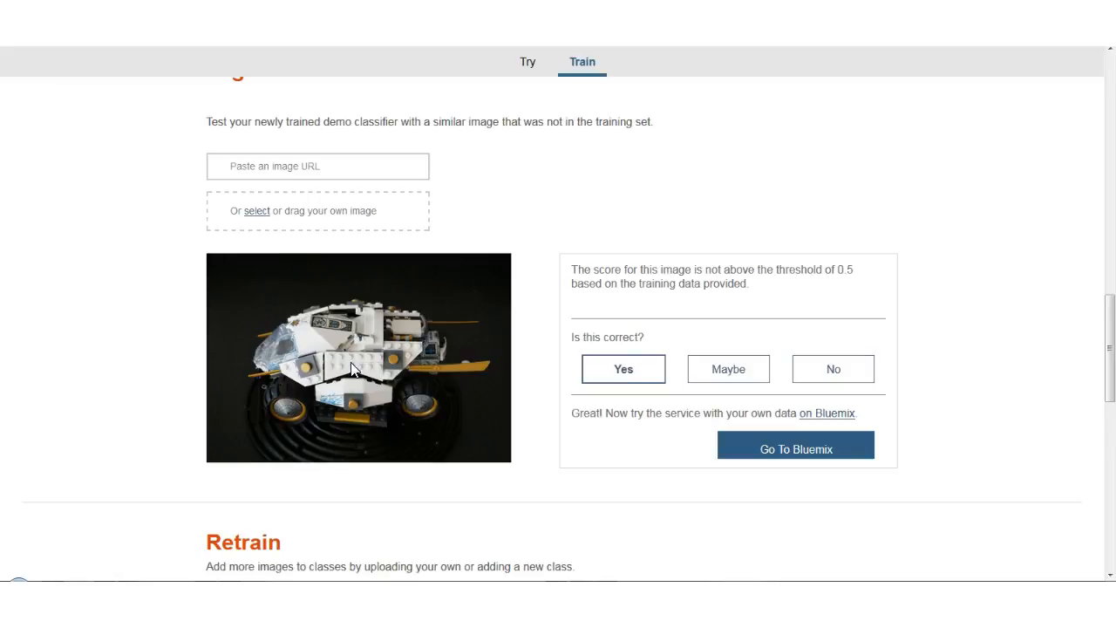
# Test the classifier with DSC08991 (800x533).jpg from the Perfect Right View folder inside Correct resized.
pyautogui.click(294, 220)
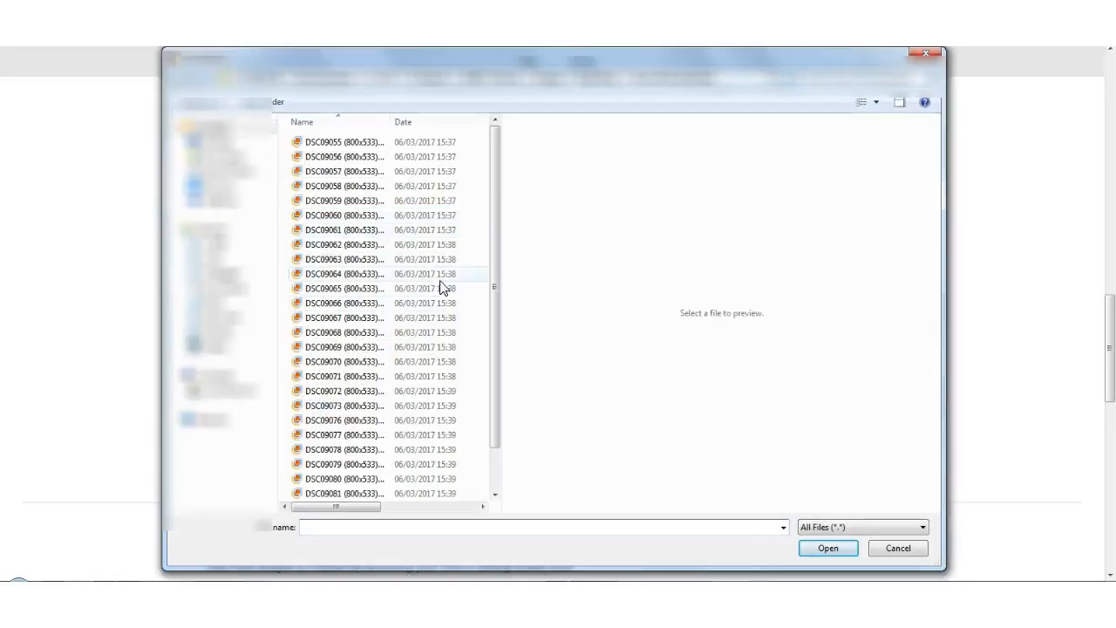
pyautogui.click(603, 76)
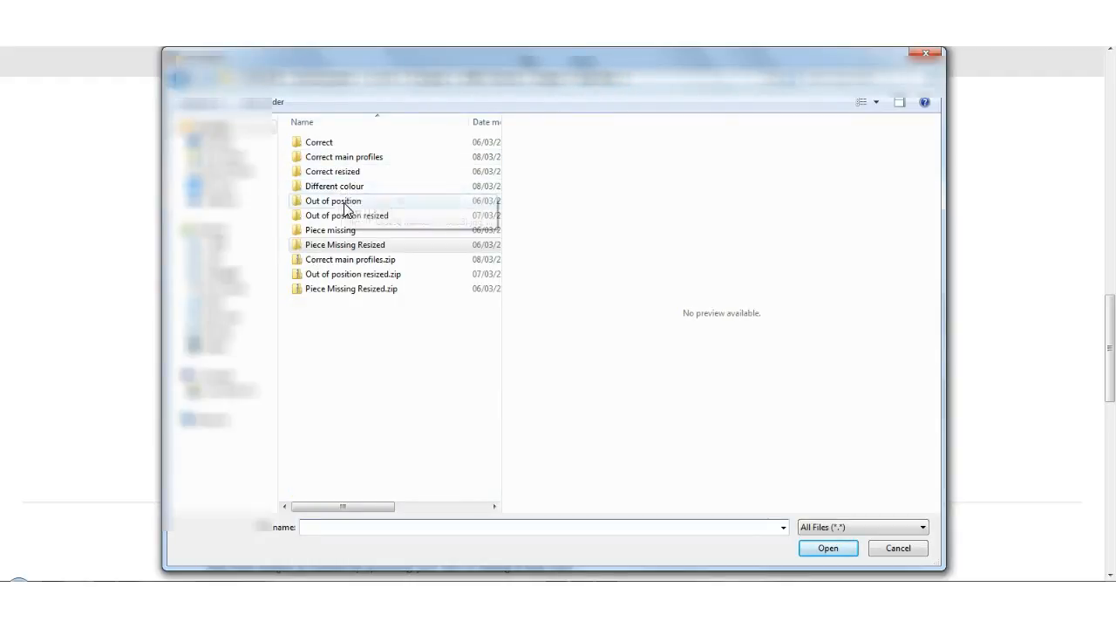
pyautogui.doubleClick(336, 173)
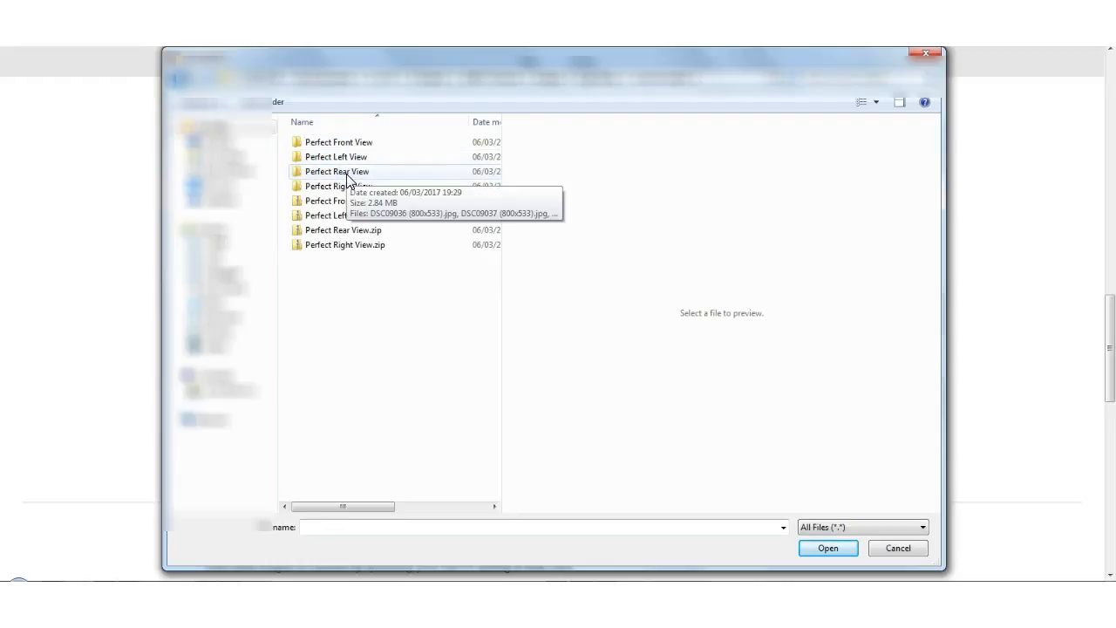
pyautogui.doubleClick(345, 186)
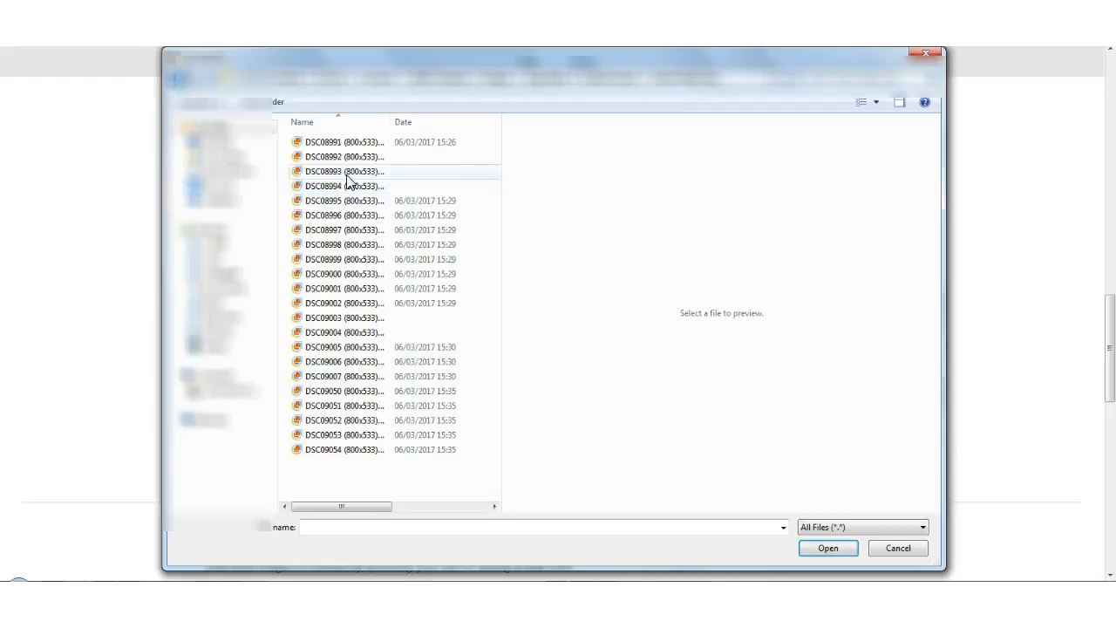
pyautogui.click(342, 143)
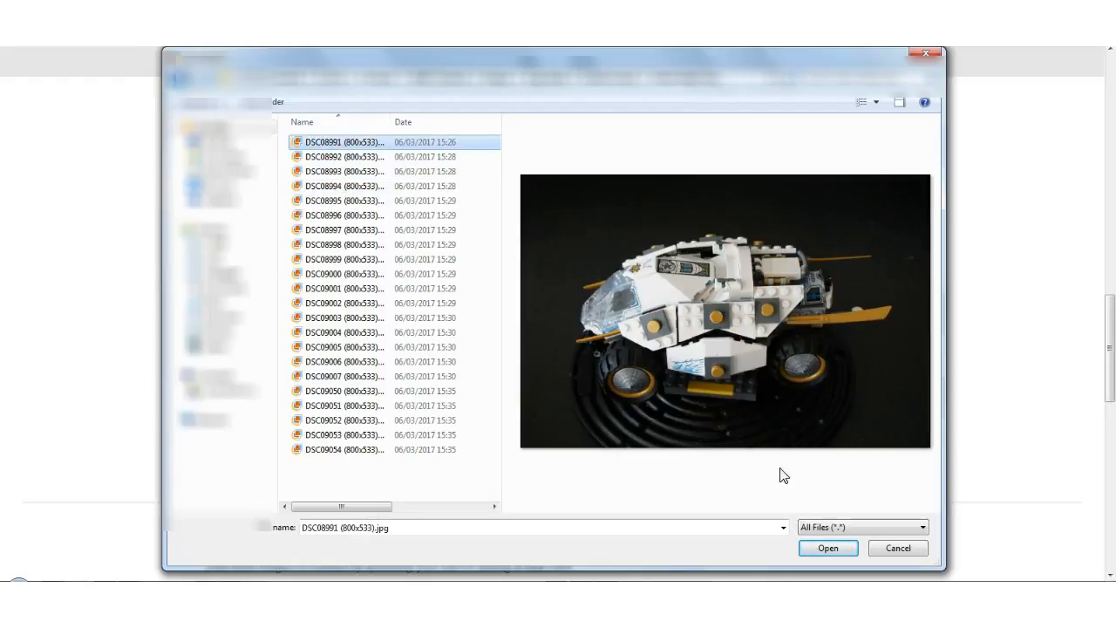
pyautogui.click(833, 547)
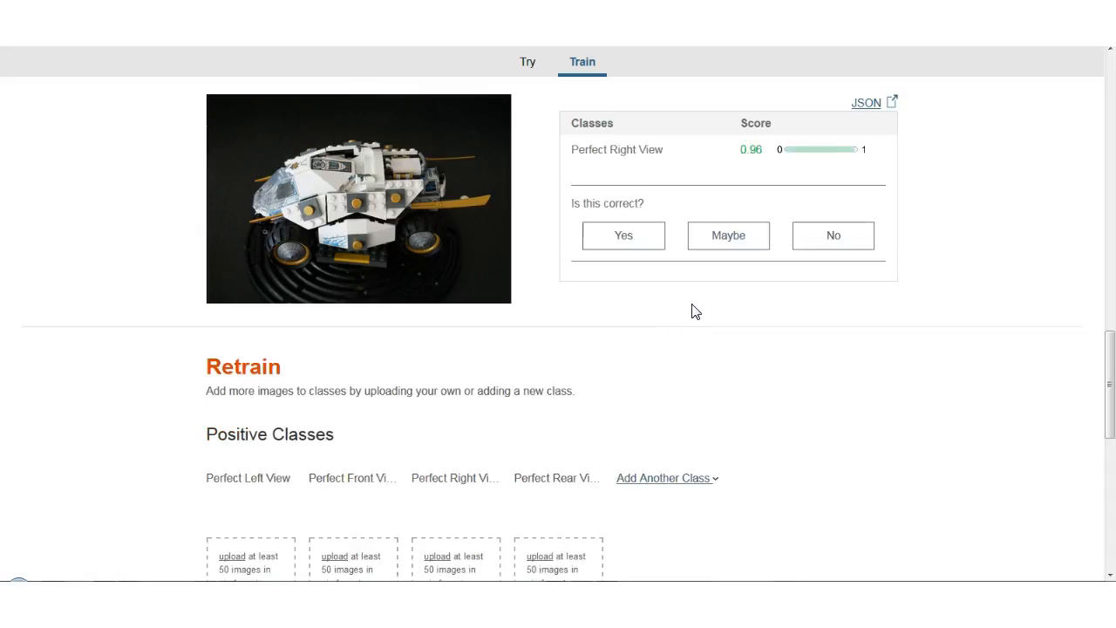
# Test the classifier with DSC09054 marked.jpg from the Different colour folder and rate the result as incorrect.
pyautogui.scroll(2, 694, 312)
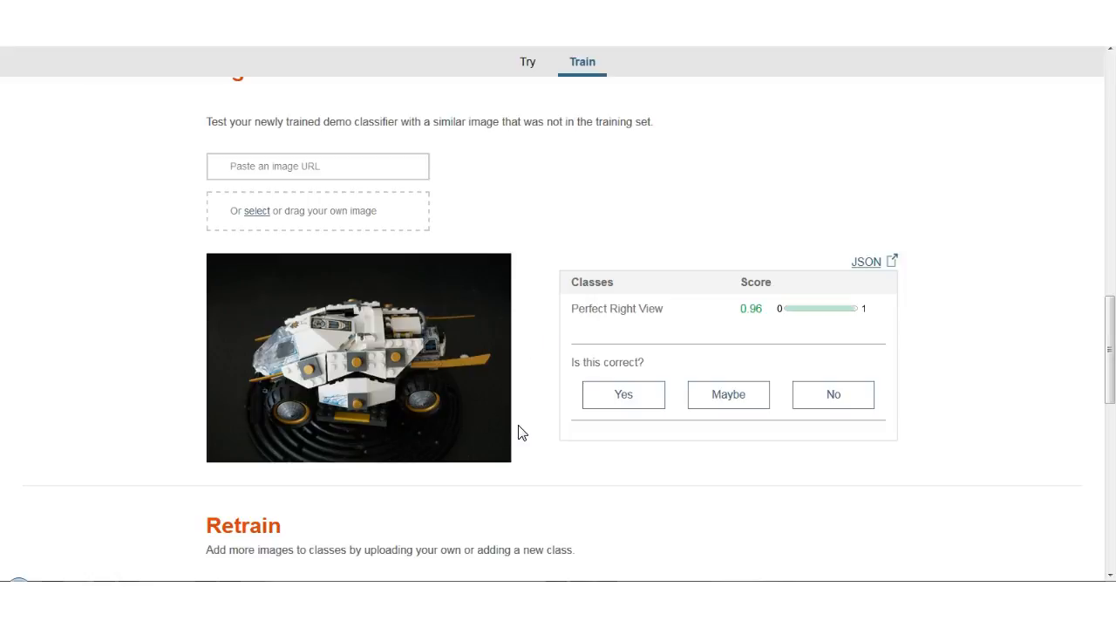
pyautogui.scroll(-2, 534, 450)
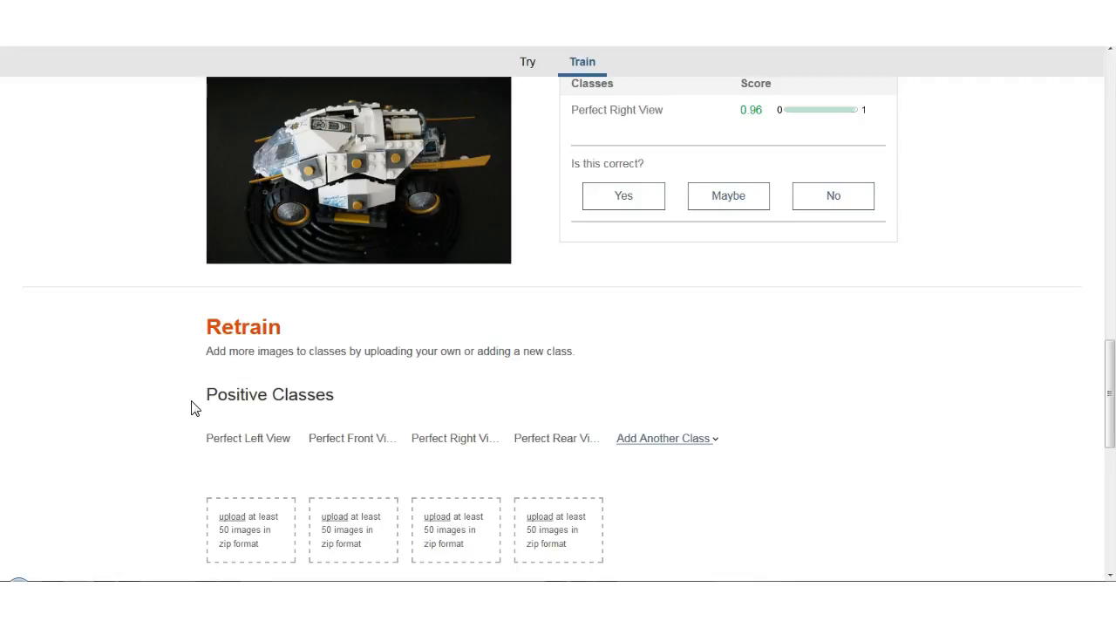
pyautogui.scroll(2, 114, 132)
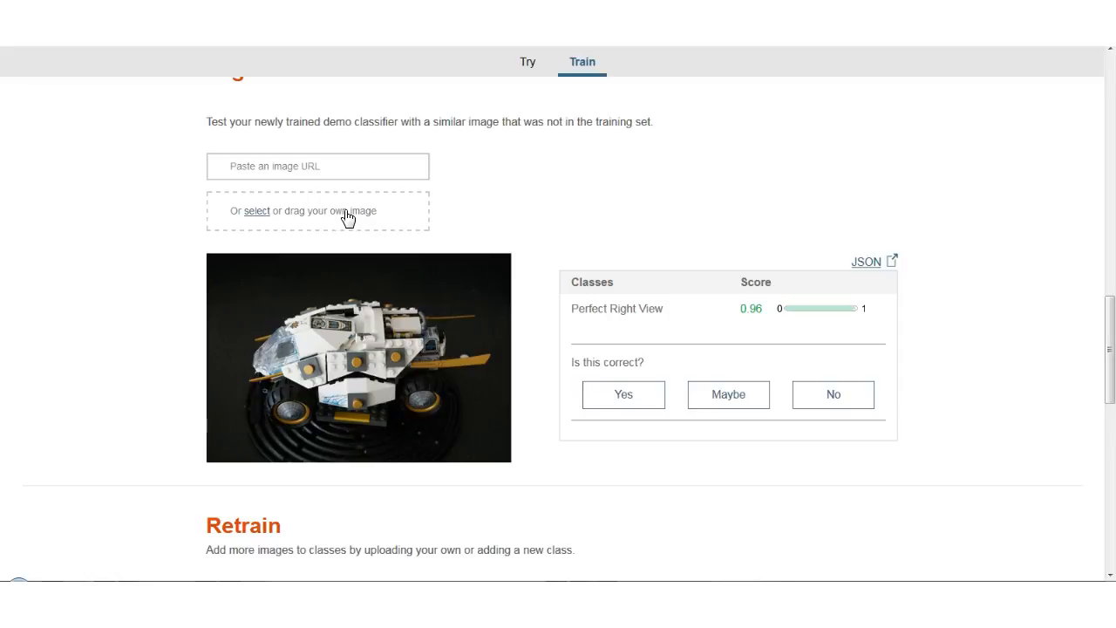
pyautogui.click(347, 218)
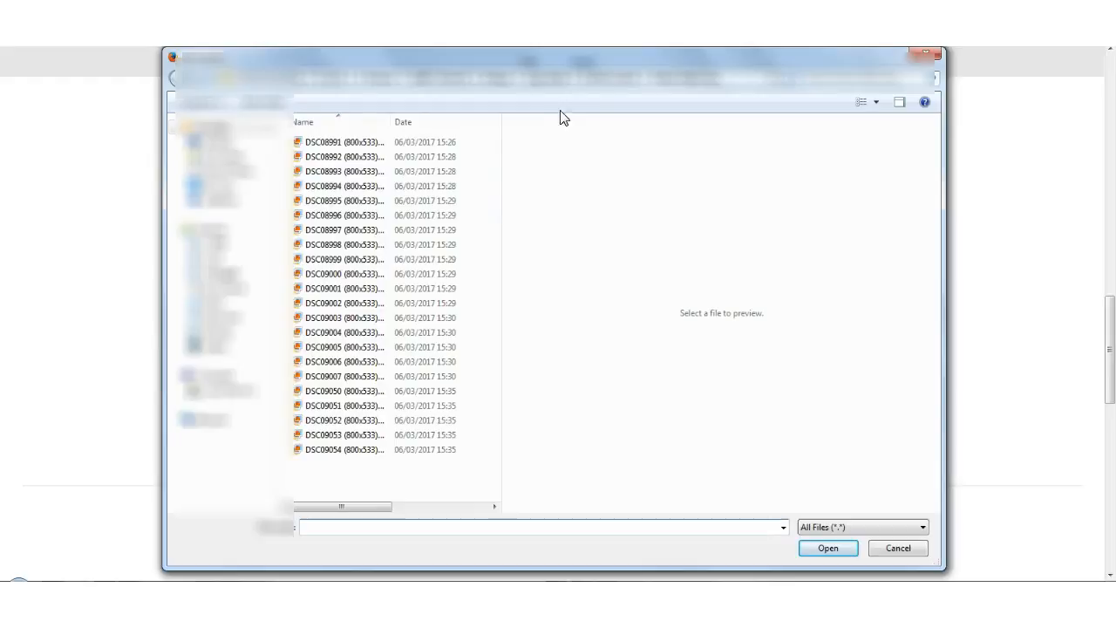
pyautogui.click(548, 79)
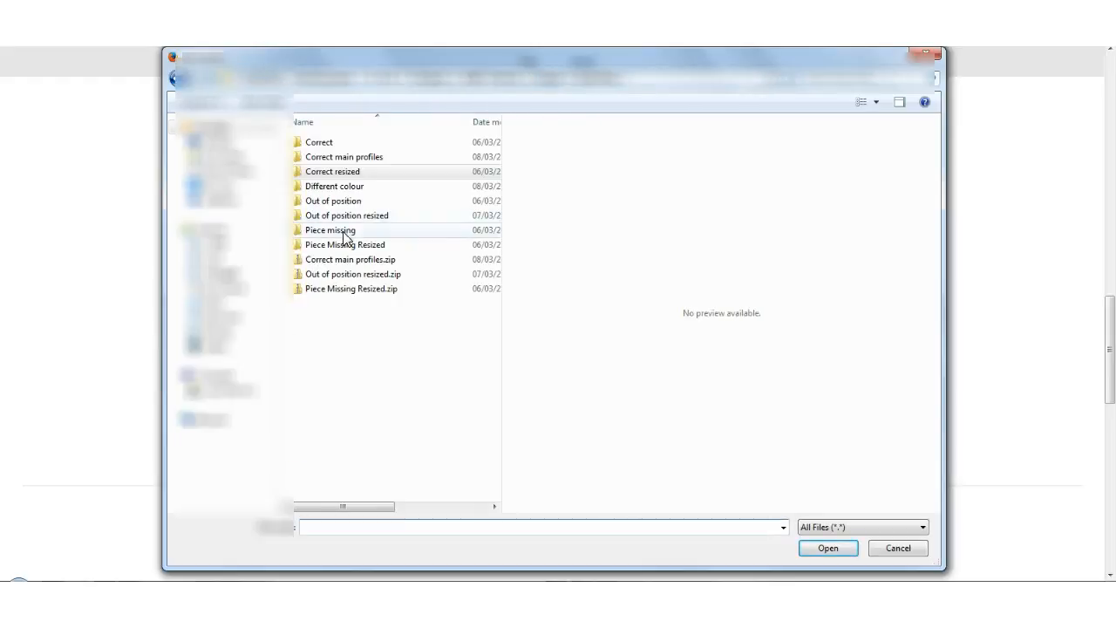
pyautogui.doubleClick(342, 187)
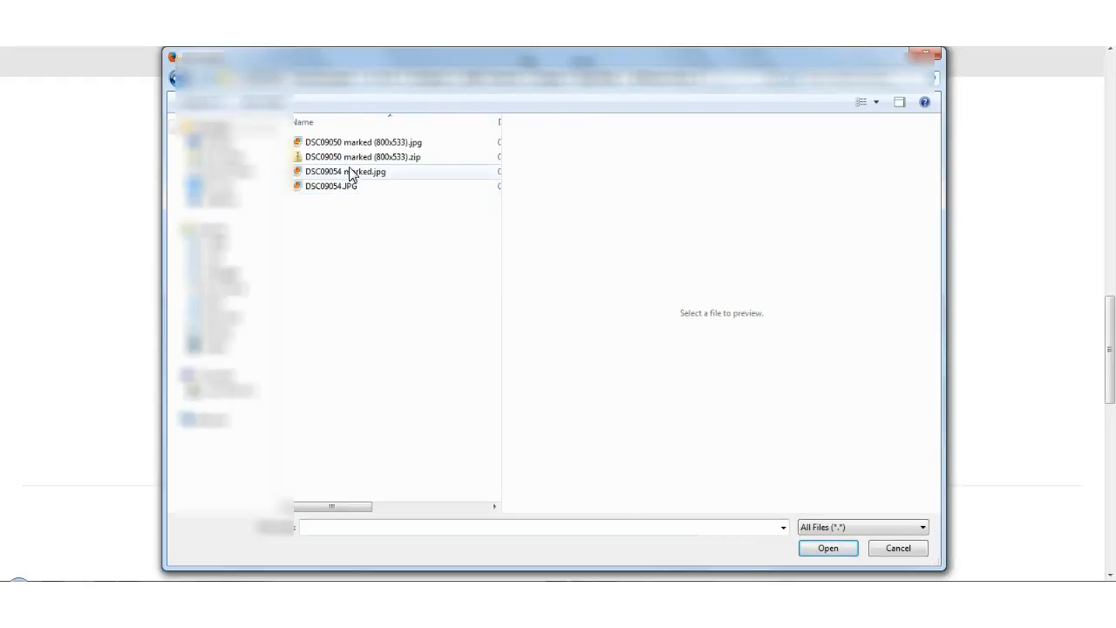
pyautogui.click(352, 158)
pyautogui.click(361, 144)
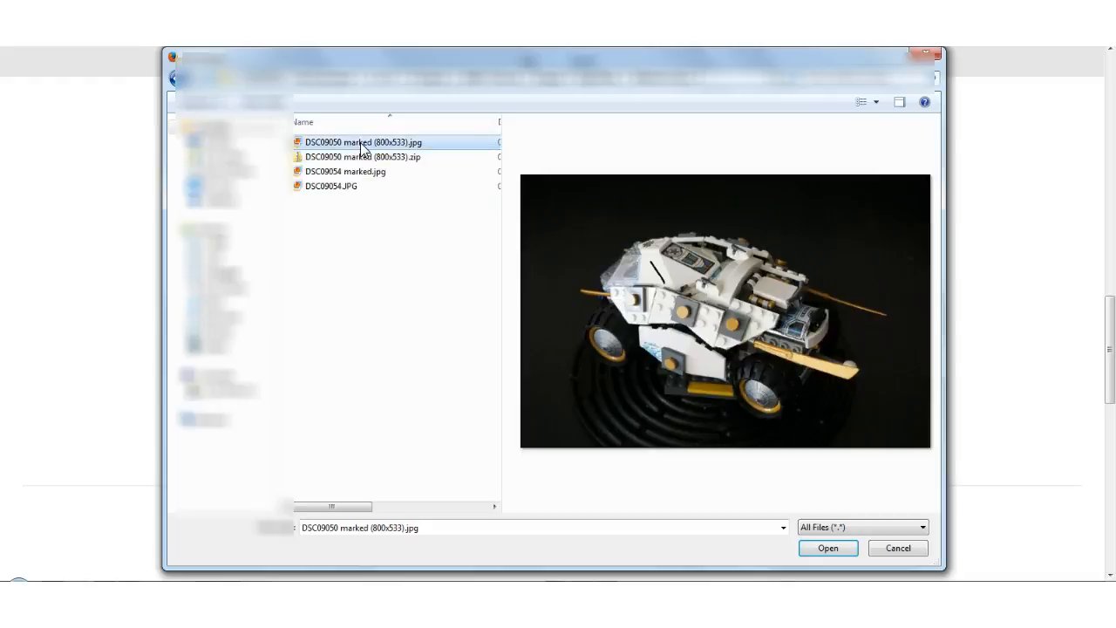
pyautogui.click(359, 173)
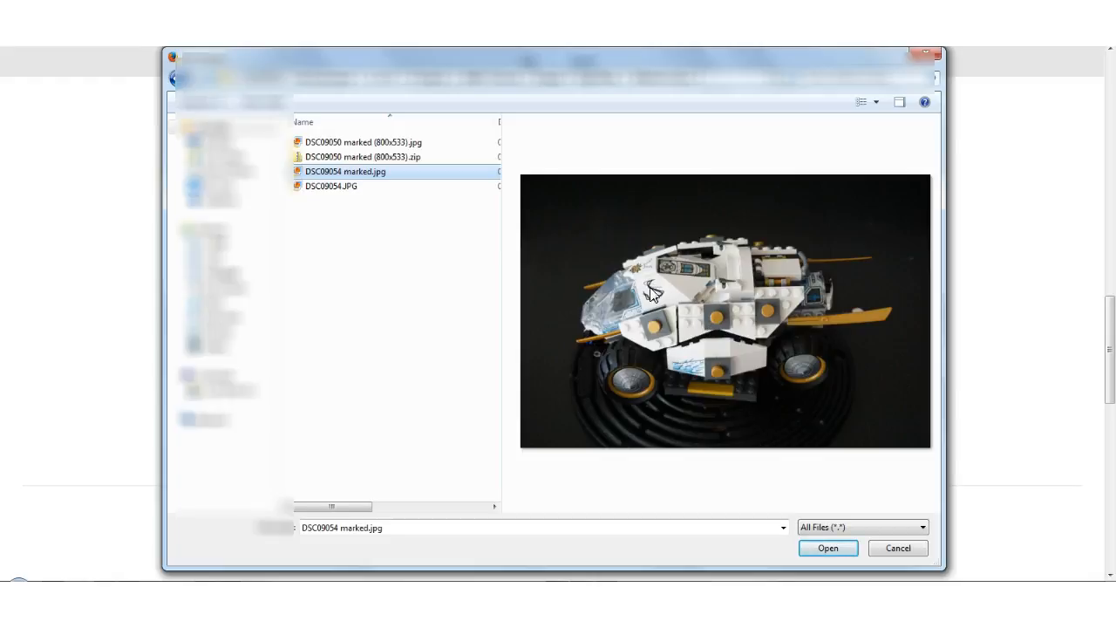
pyautogui.click(828, 548)
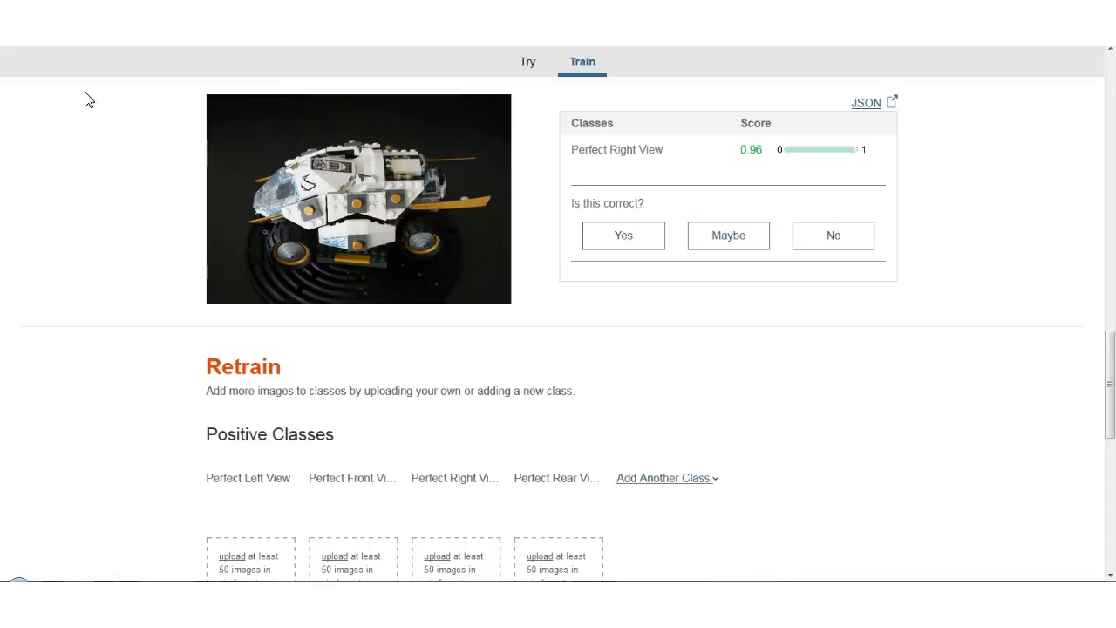
pyautogui.click(835, 244)
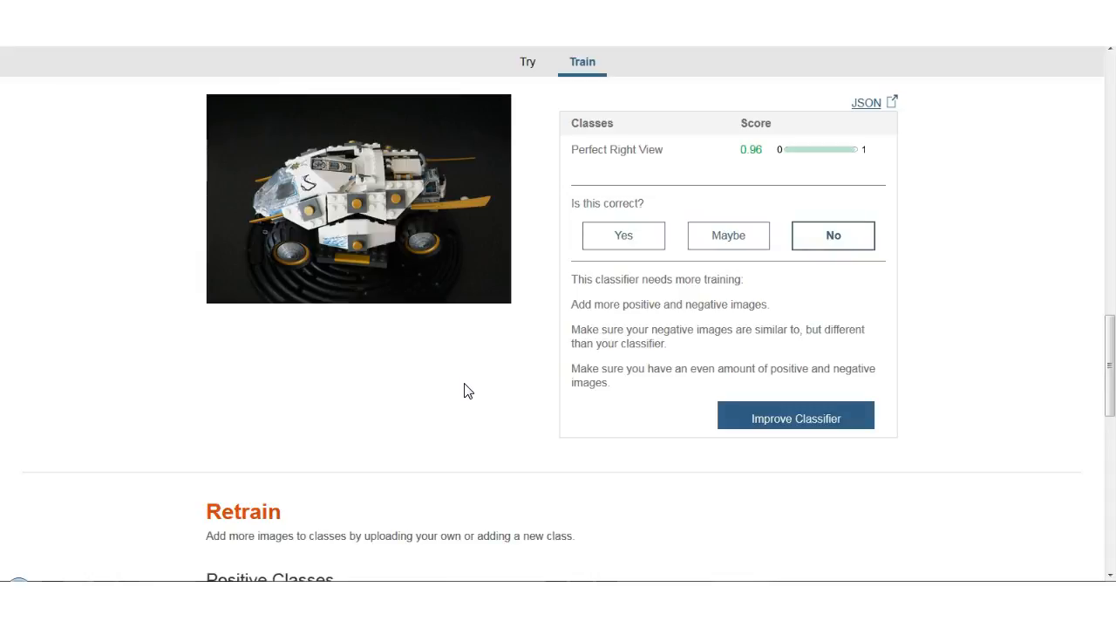
# Add DSC09050 marked (800x533).zip as the negative class and retrain the classifier.
pyautogui.scroll(-5, 464, 390)
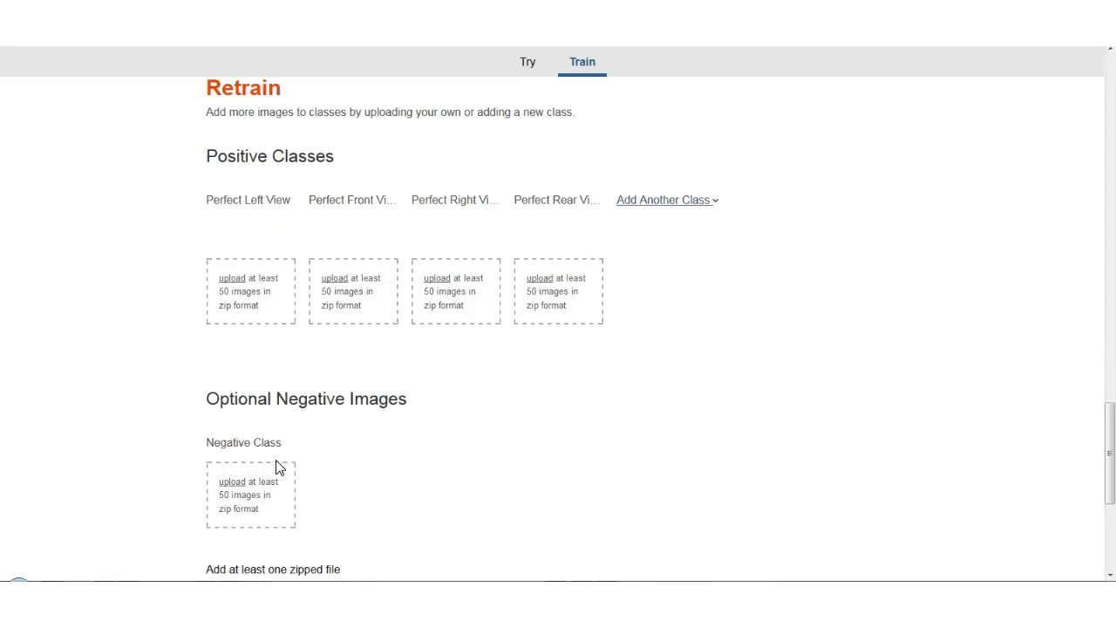
pyautogui.click(256, 481)
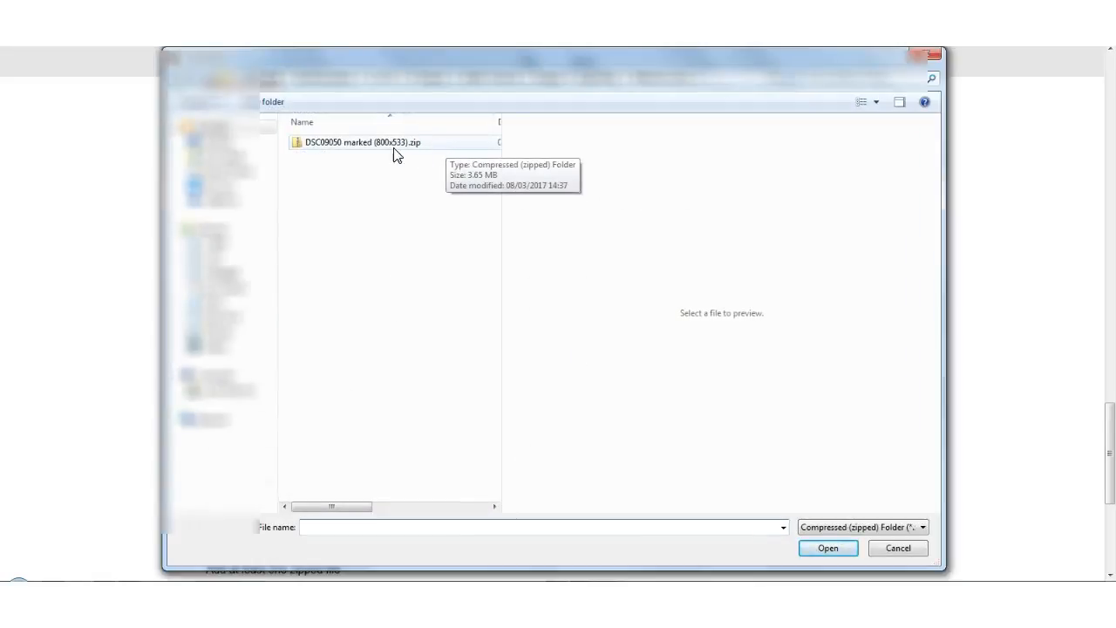
pyautogui.click(360, 150)
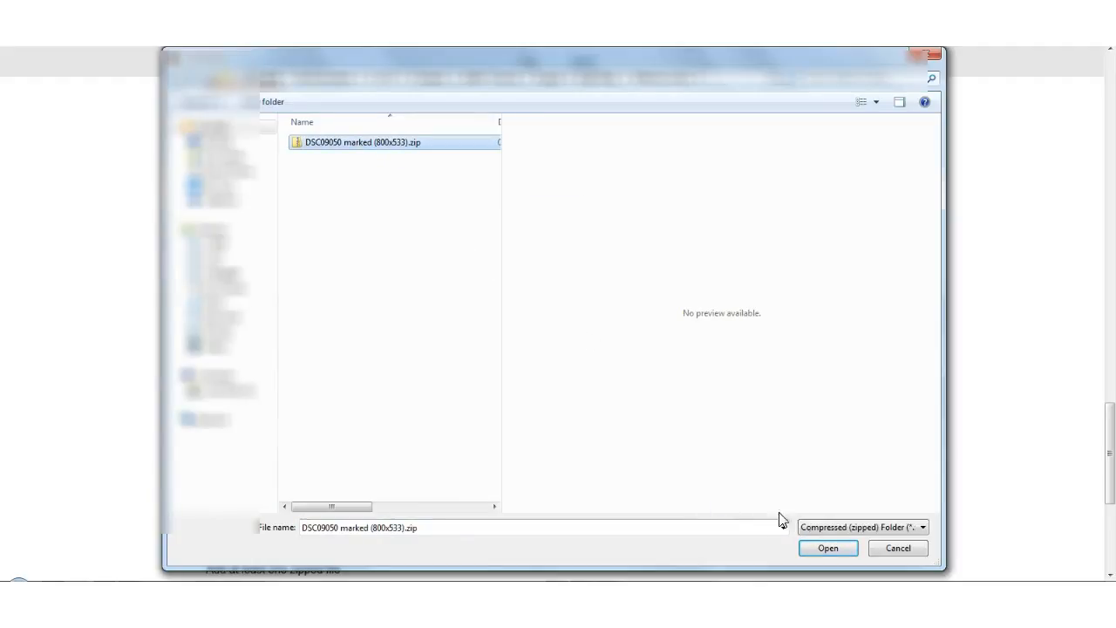
pyautogui.click(832, 548)
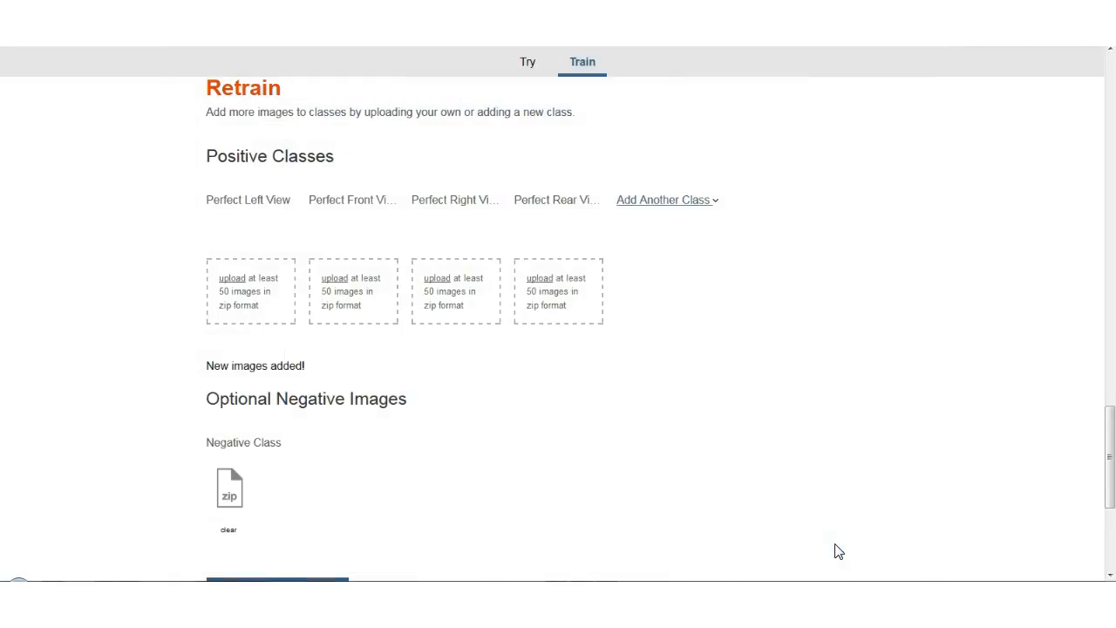
pyautogui.scroll(4, 814, 504)
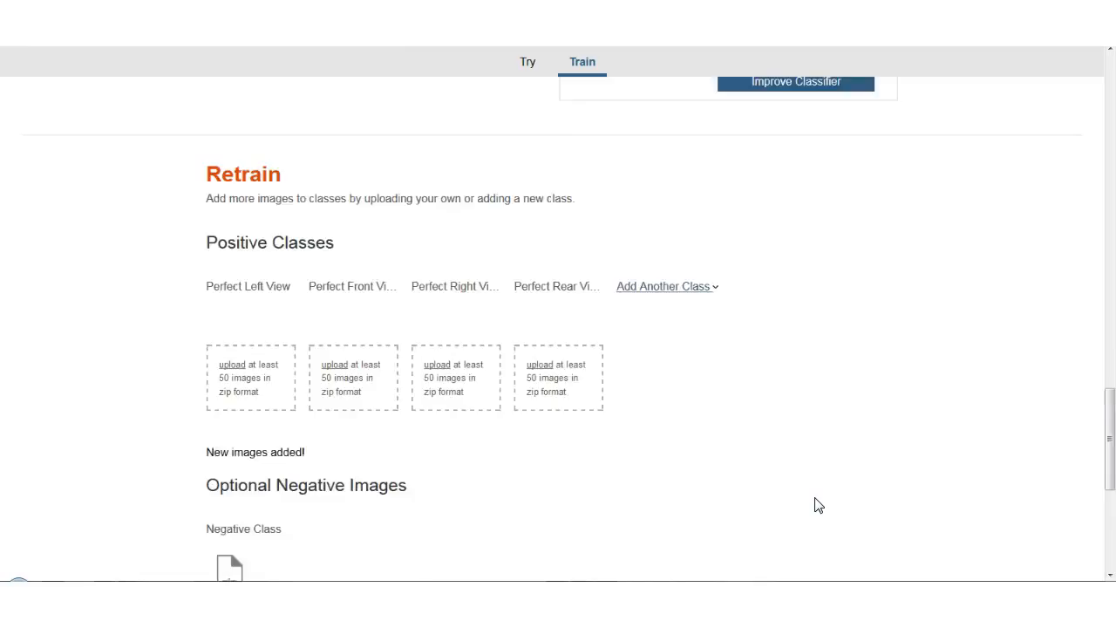
pyautogui.scroll(-7, 814, 504)
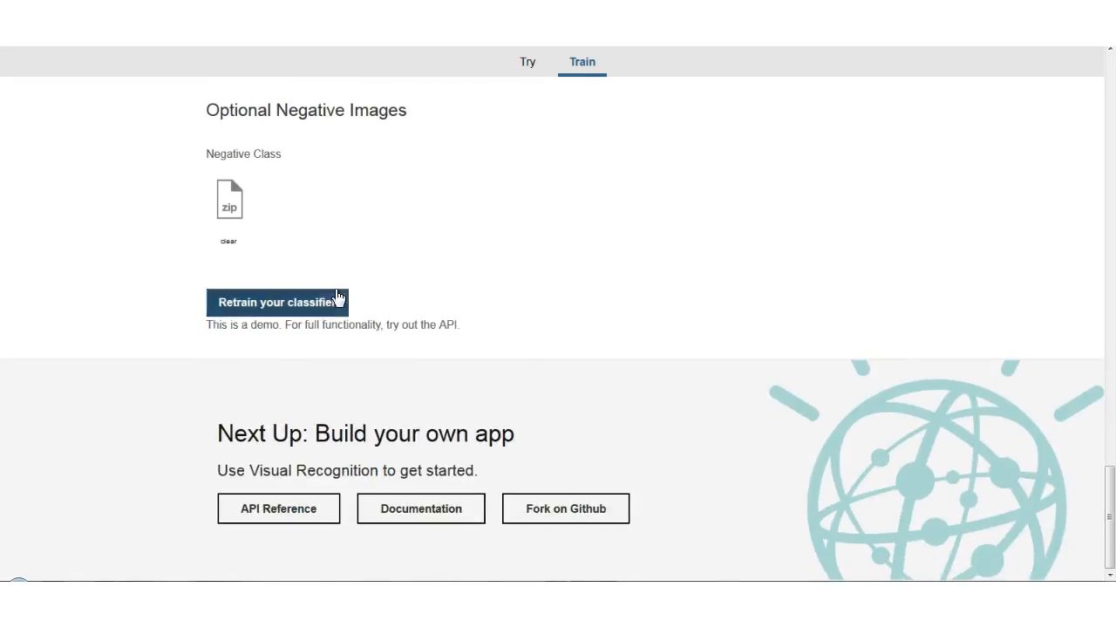
pyautogui.click(325, 304)
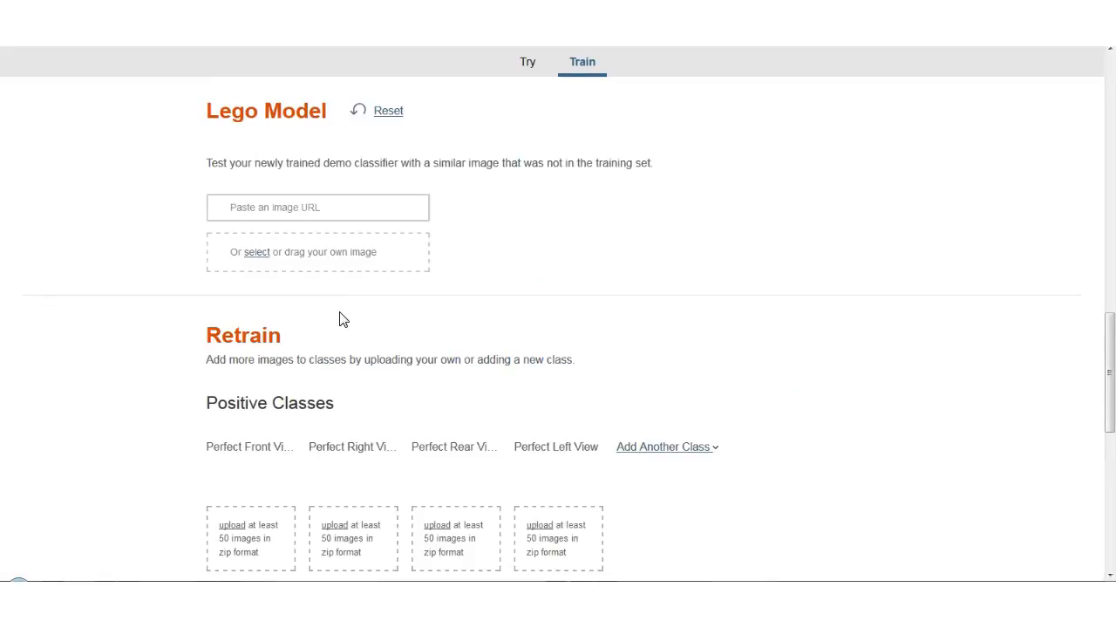
# Test the retrained classifier with DSC09054 marked.jpg and rate the result as correct.
pyautogui.click(312, 260)
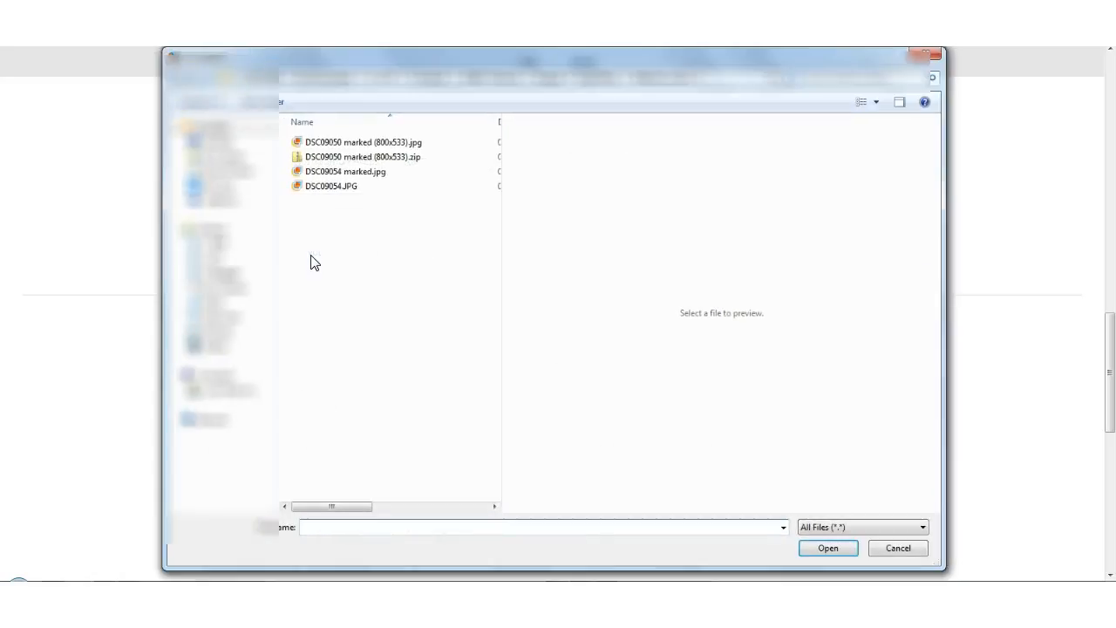
pyautogui.click(370, 173)
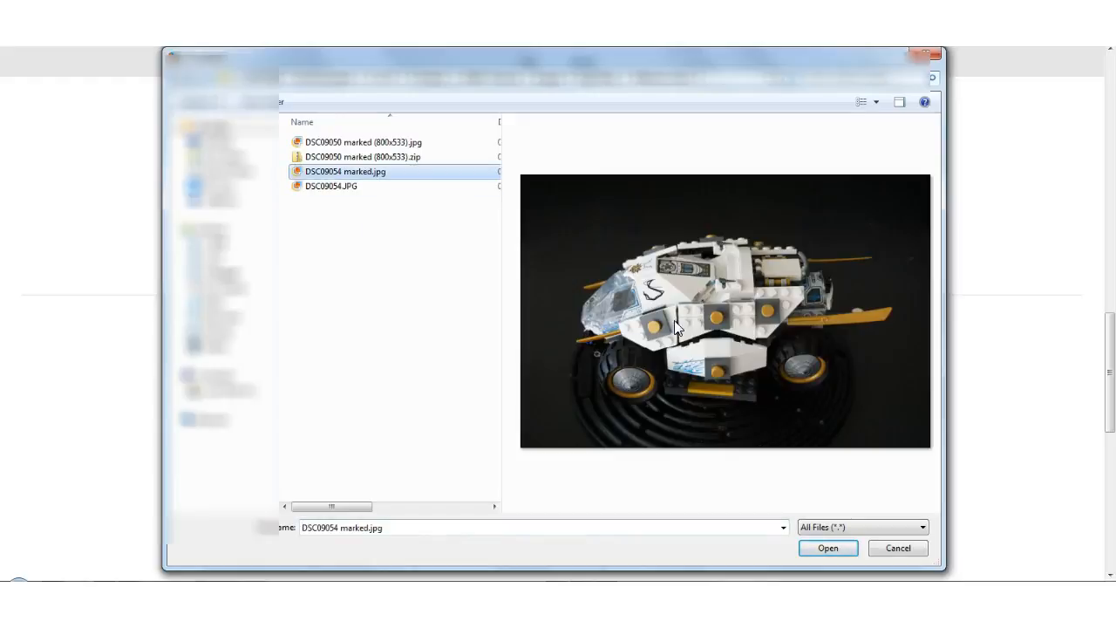
pyautogui.click(828, 549)
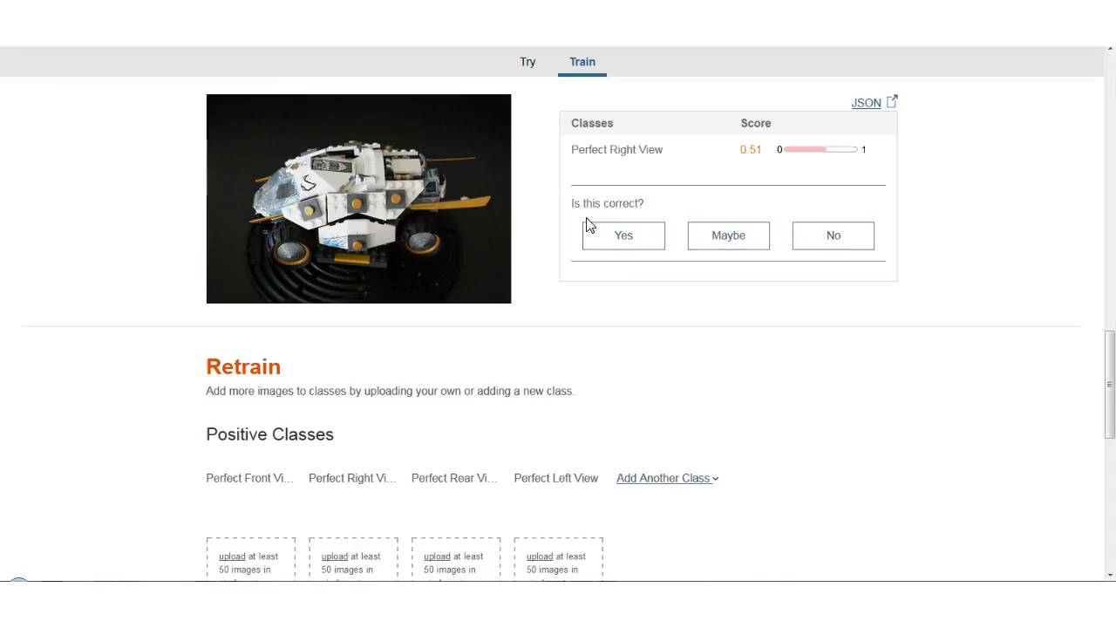
pyautogui.click(621, 238)
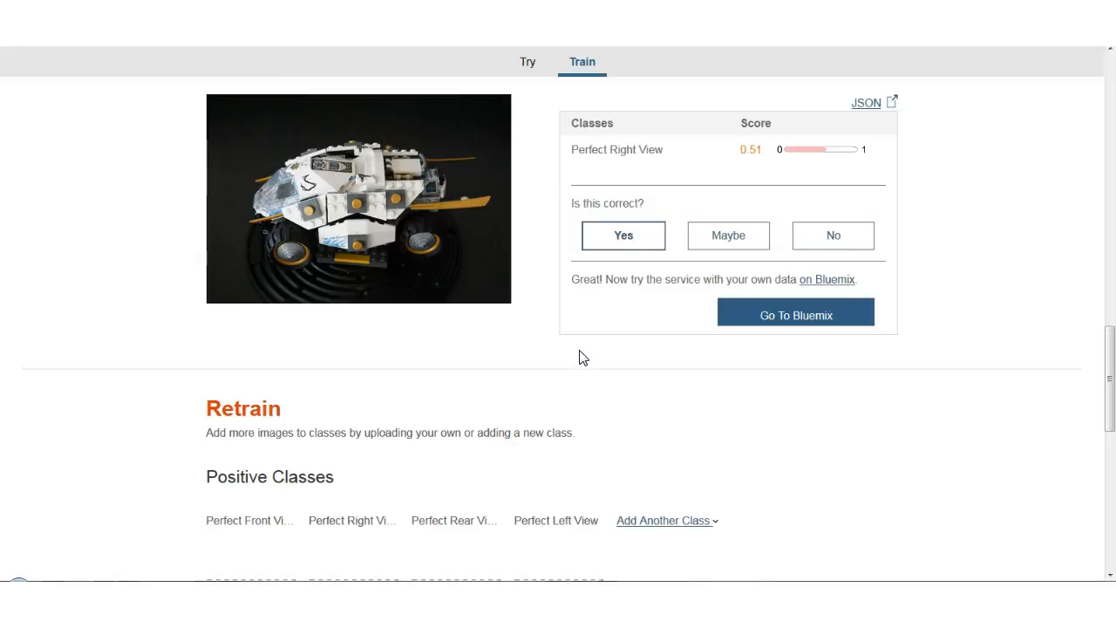
# Test the retrained classifier with the unmarked DSC08991 (800x533).jpg from the Perfect Right View folder and rate the result as correct.
pyautogui.scroll(-3, 583, 358)
pyautogui.scroll(7, 583, 358)
pyautogui.scroll(5, 582, 358)
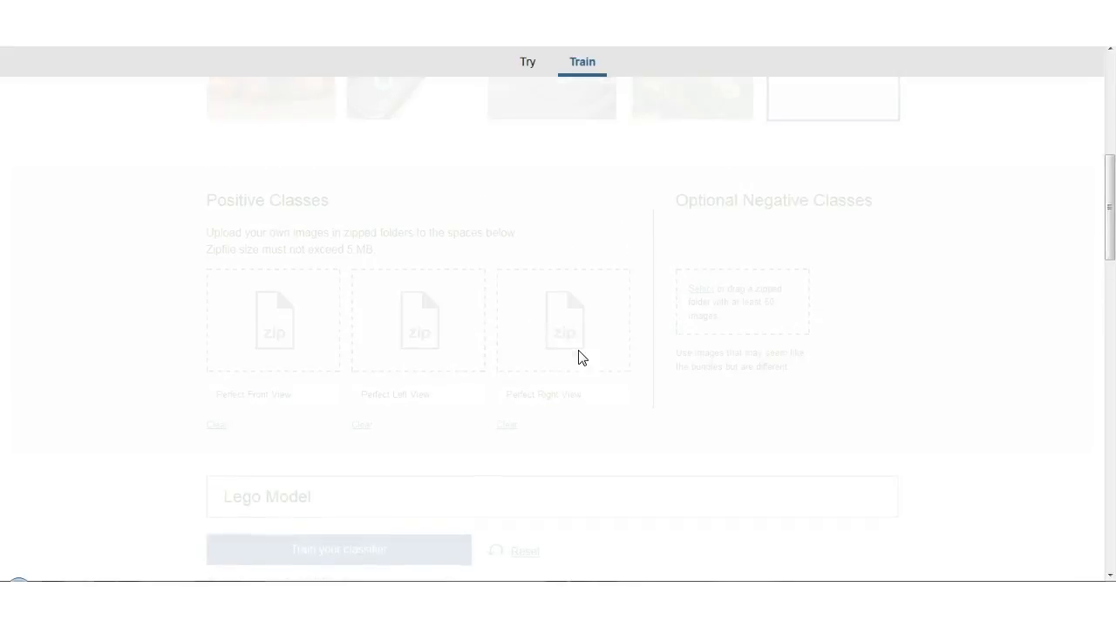
pyautogui.scroll(-3, 583, 358)
pyautogui.scroll(-2, 582, 359)
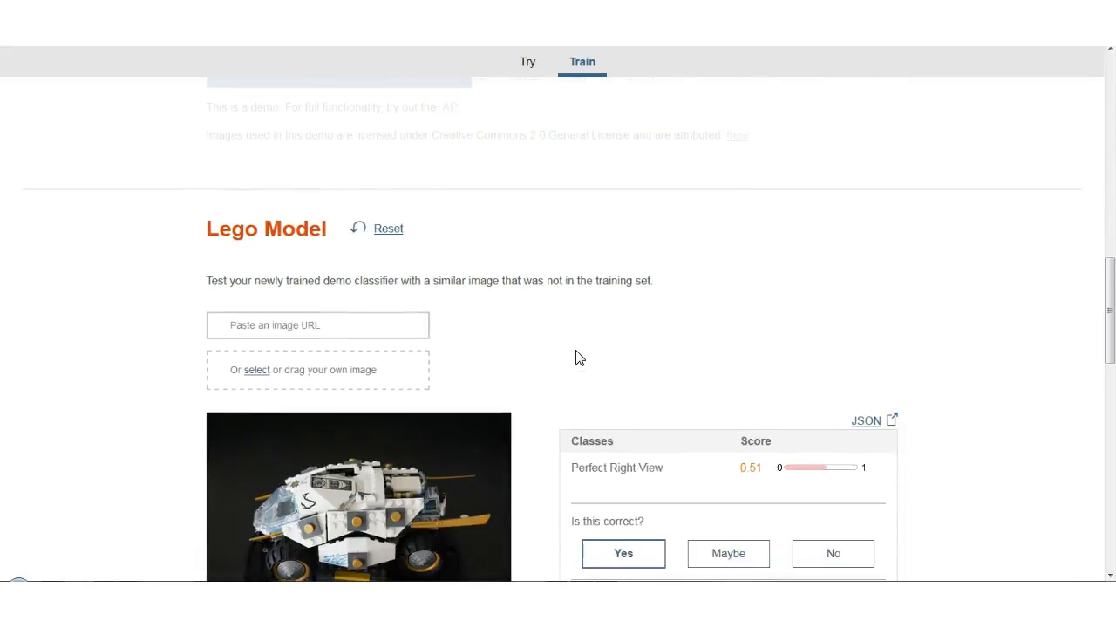
pyautogui.click(400, 360)
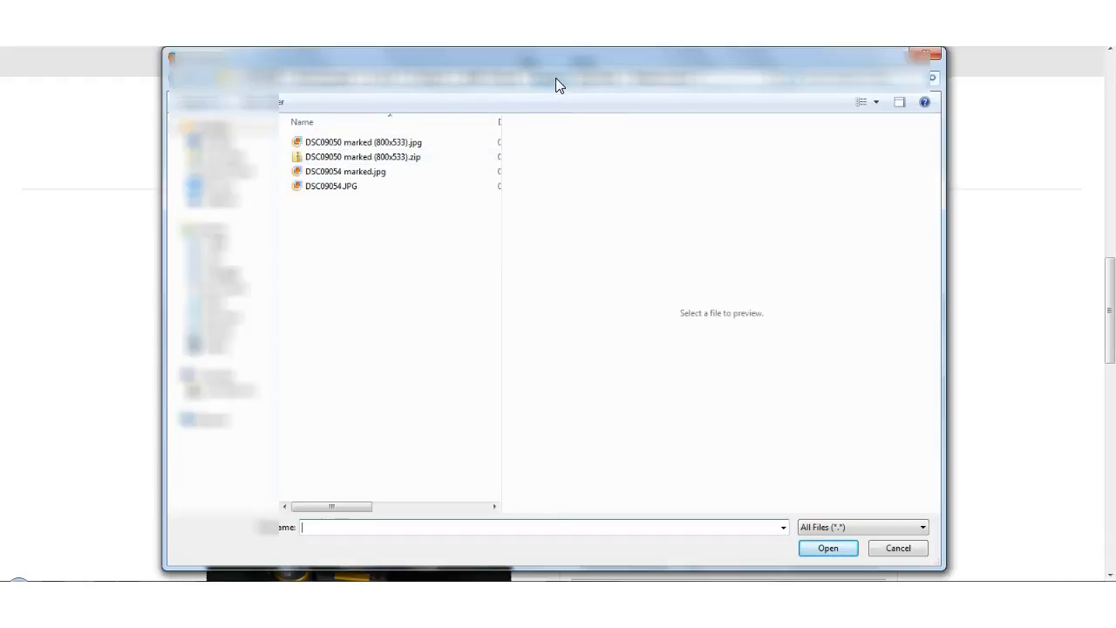
pyautogui.click(590, 80)
pyautogui.doubleClick(376, 155)
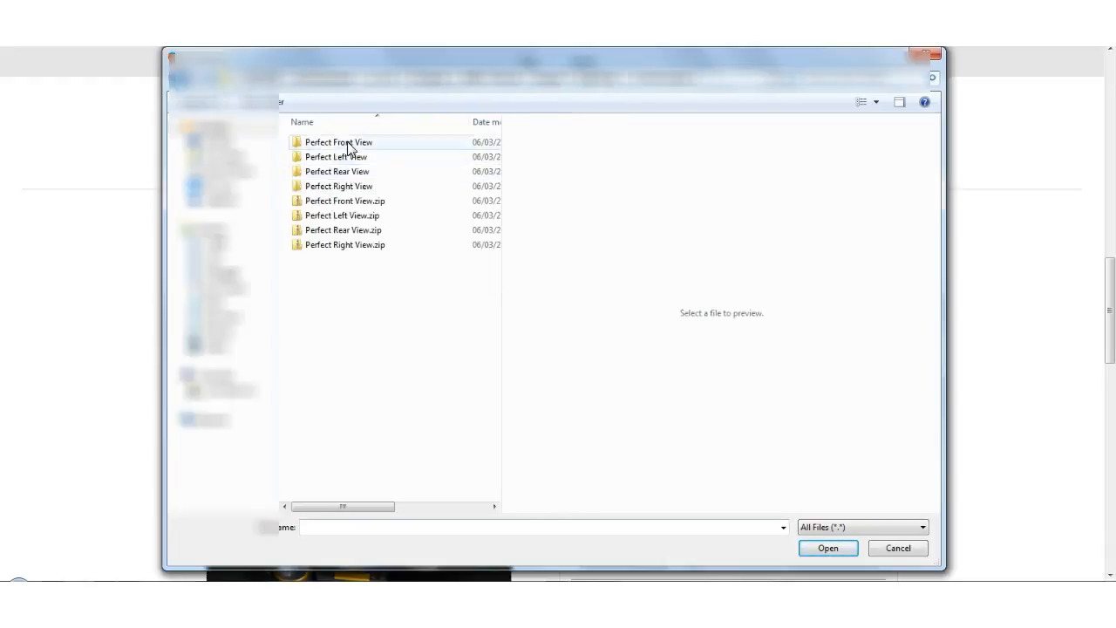
pyautogui.doubleClick(323, 153)
pyautogui.click(349, 145)
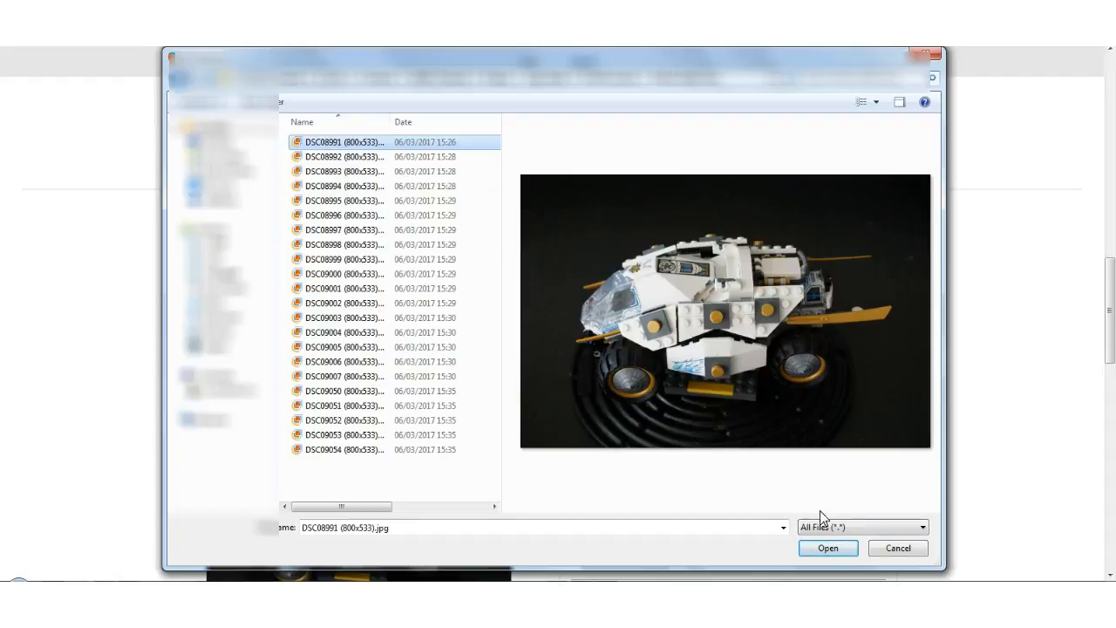
pyautogui.click(829, 548)
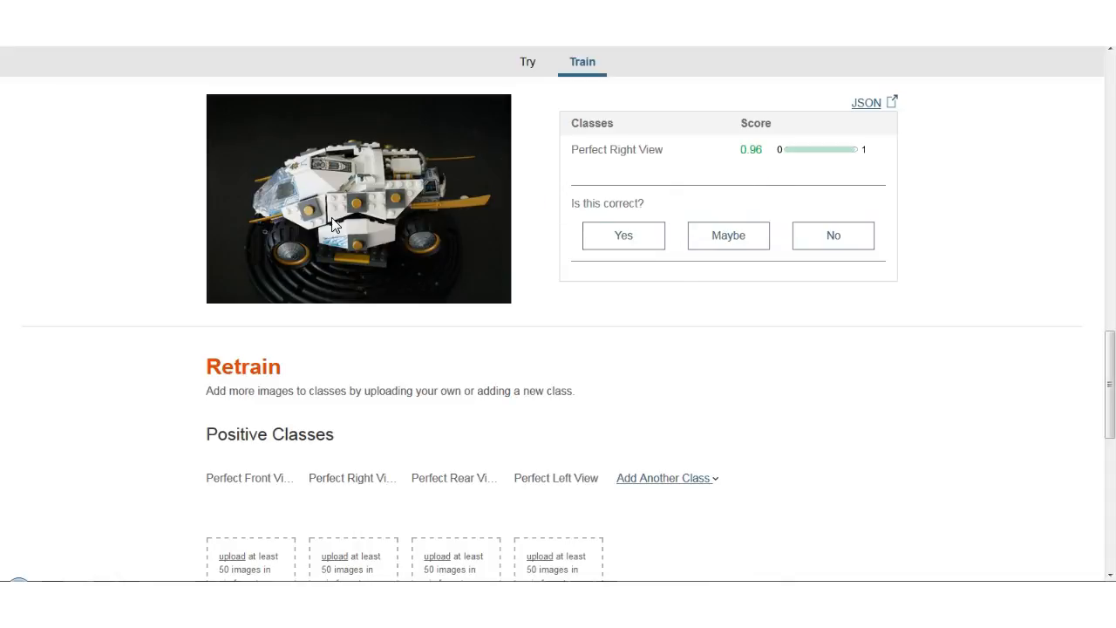
pyautogui.click(623, 243)
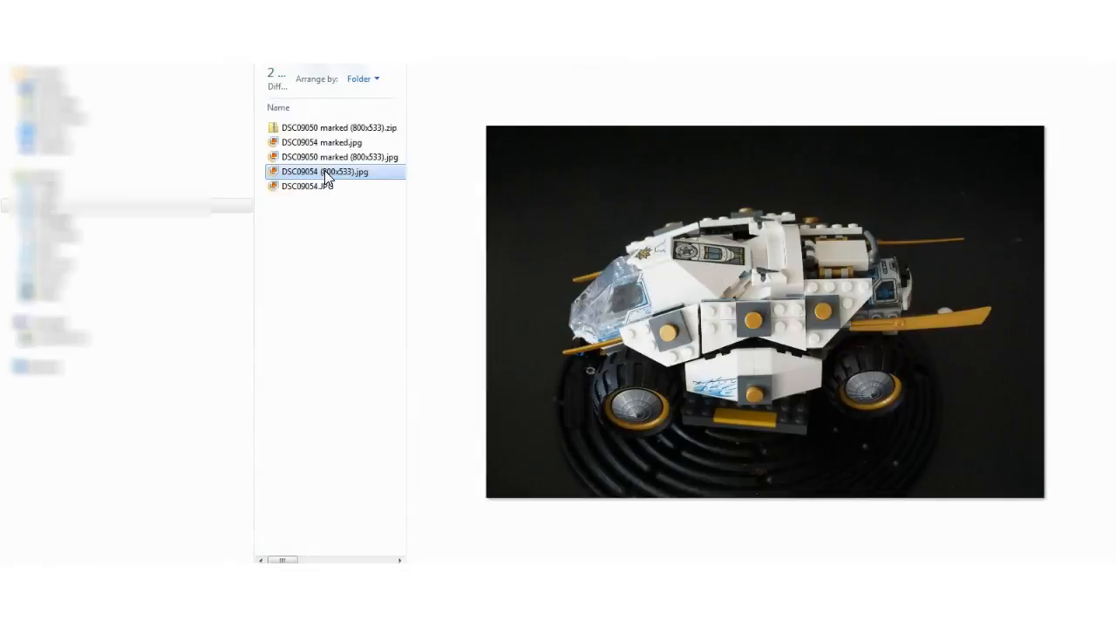
# Open DSC09054 (800x533).jpg in Paint and draw a small black circle on the white body panel behind the cockpit window.
pyautogui.rightClick(326, 177)
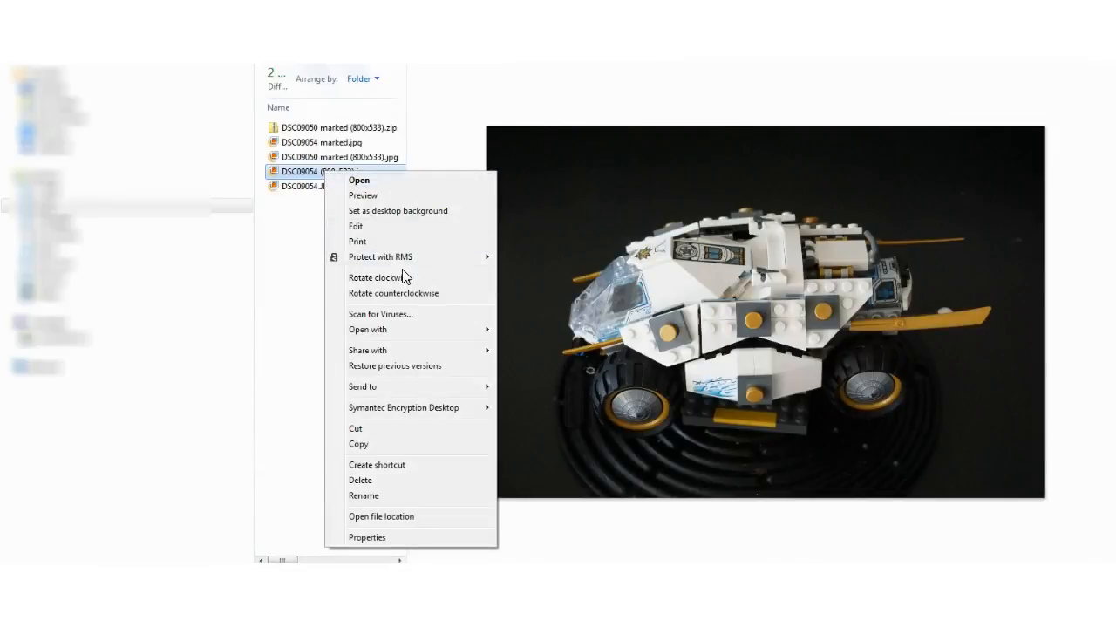
pyautogui.moveTo(398, 329)
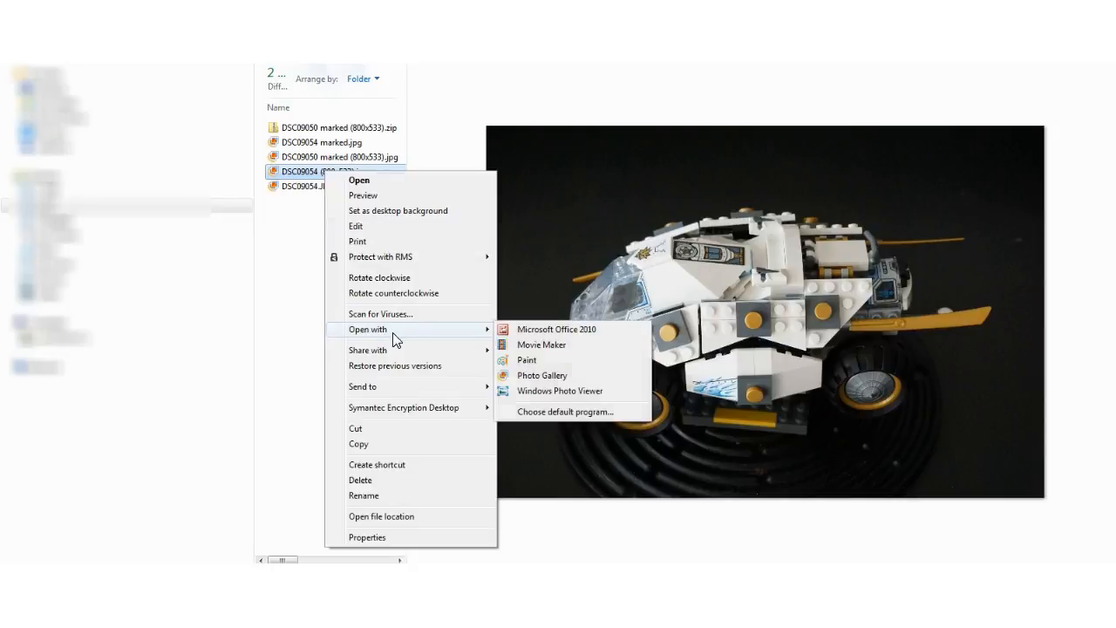
pyautogui.click(525, 360)
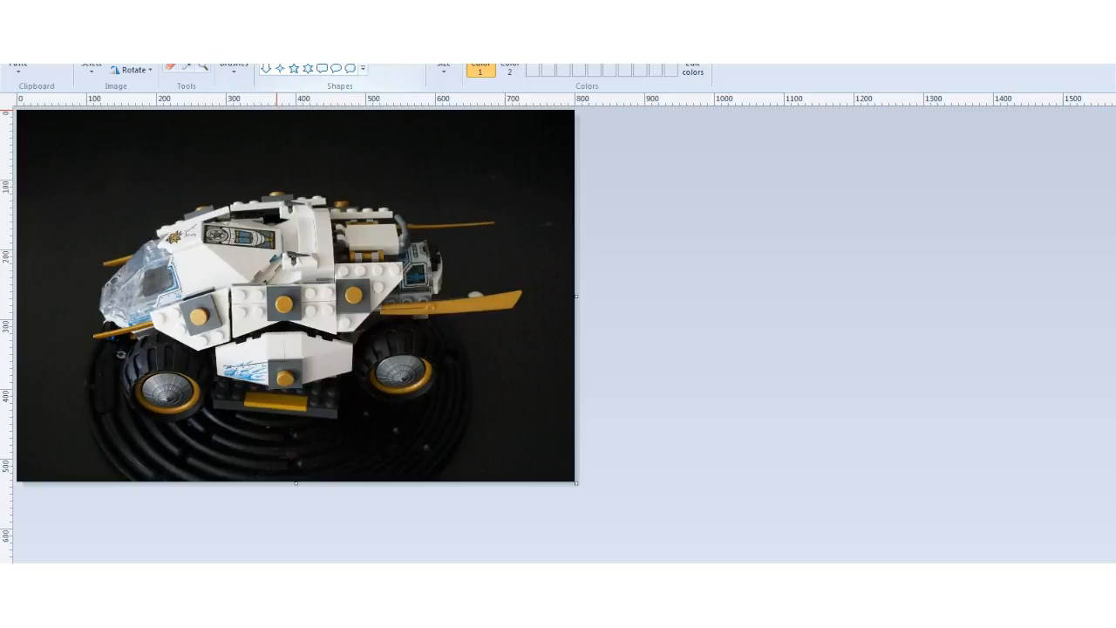
pyautogui.moveTo(197, 255); pyautogui.dragTo(212, 280)
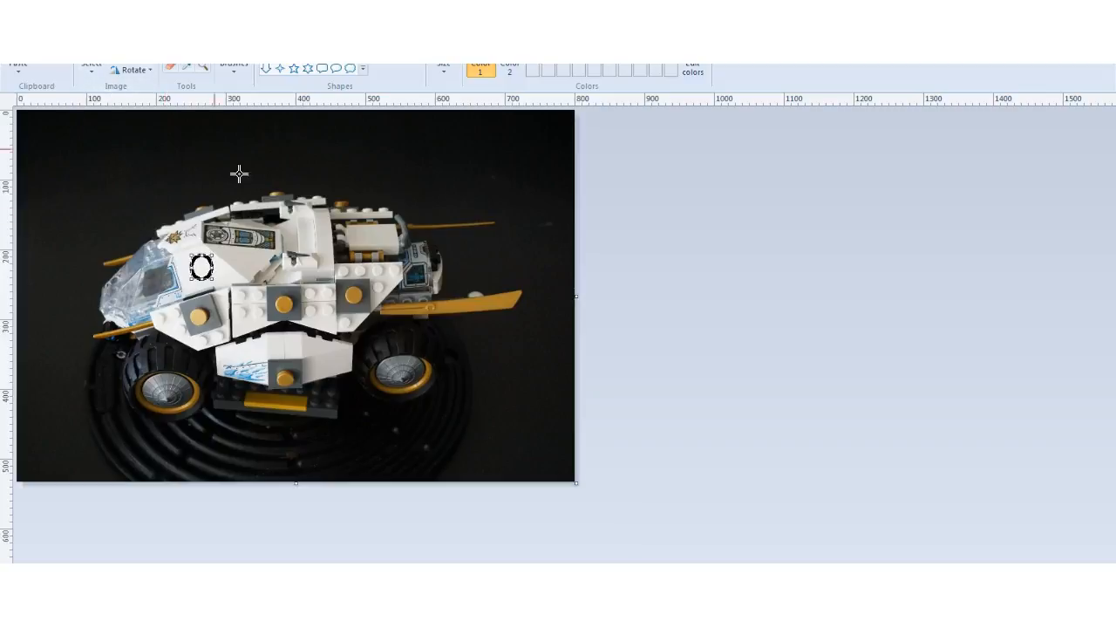
# Save the marked image as Circle DSC09054 (800x533).jpg in the Different colour folder and preview the saved file.
pyautogui.click(19, 54)
pyautogui.click(48, 139)
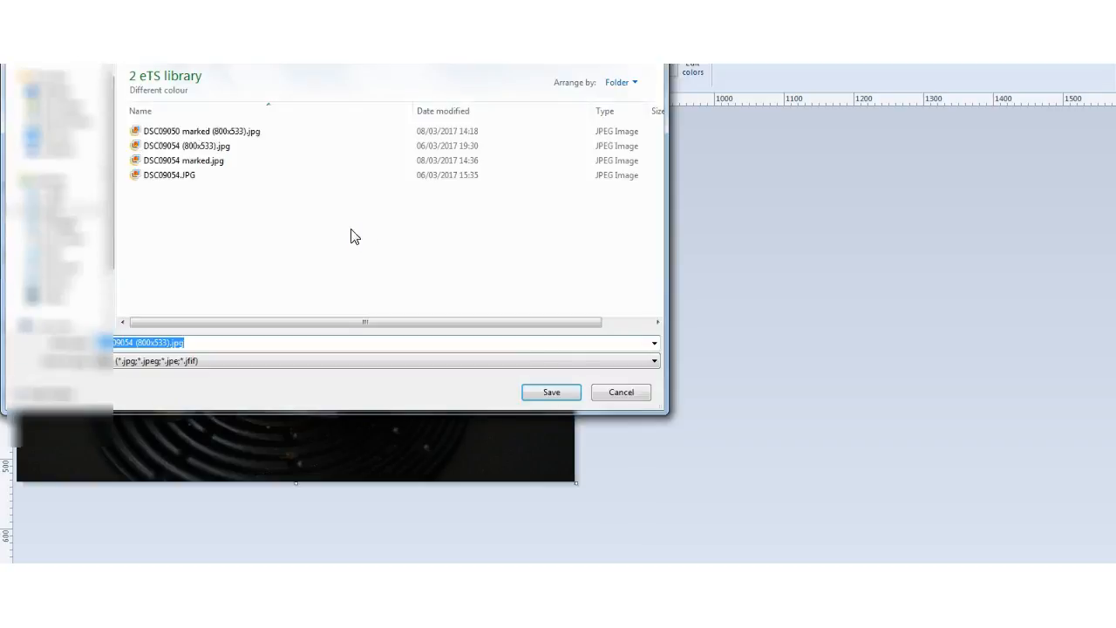
pyautogui.click(103, 342)
pyautogui.write('e DSC')
pyautogui.click(551, 391)
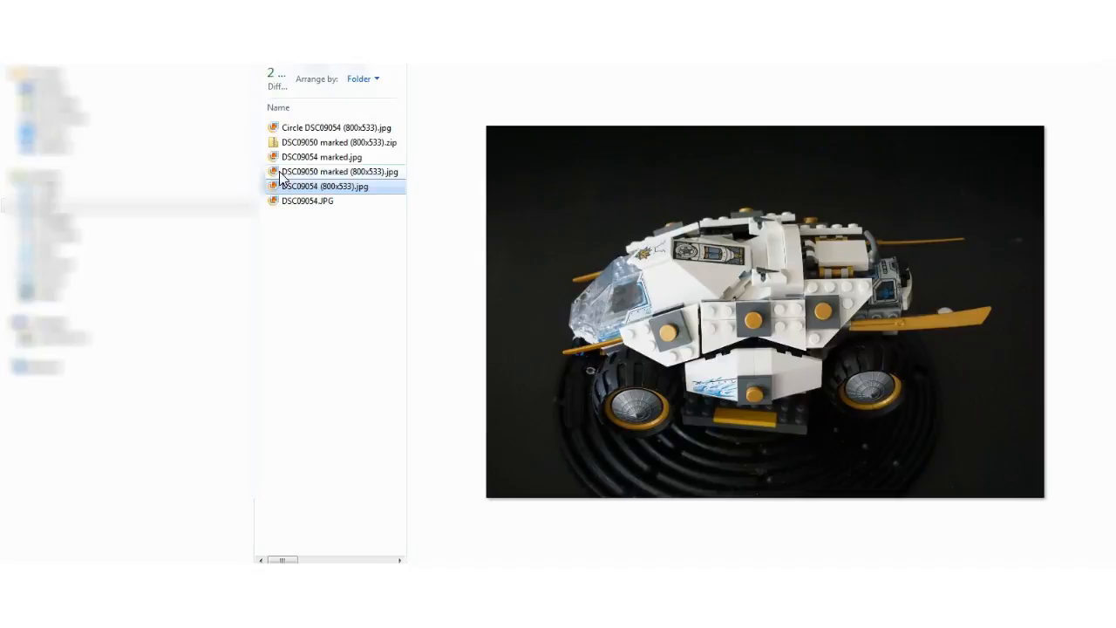
pyautogui.click(304, 131)
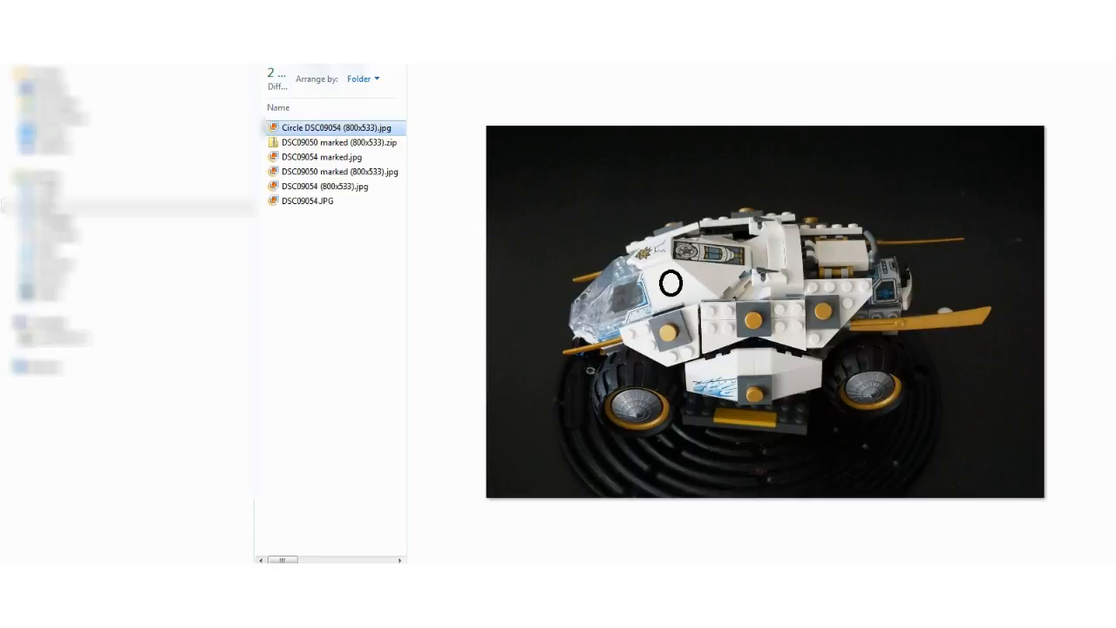
# Switch to the Visual Recognition Demo, test the classifier with Circle DSC09054 (800x533).jpg from the Different colour folder and rate the result as correct.
pyautogui.moveTo(104, 614)
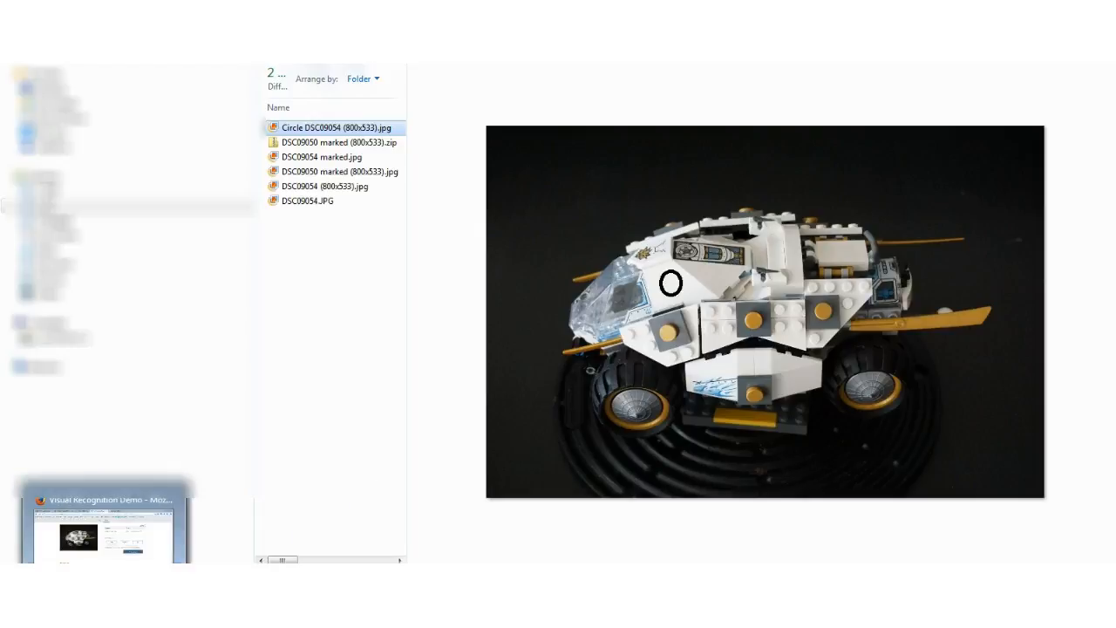
pyautogui.click(104, 532)
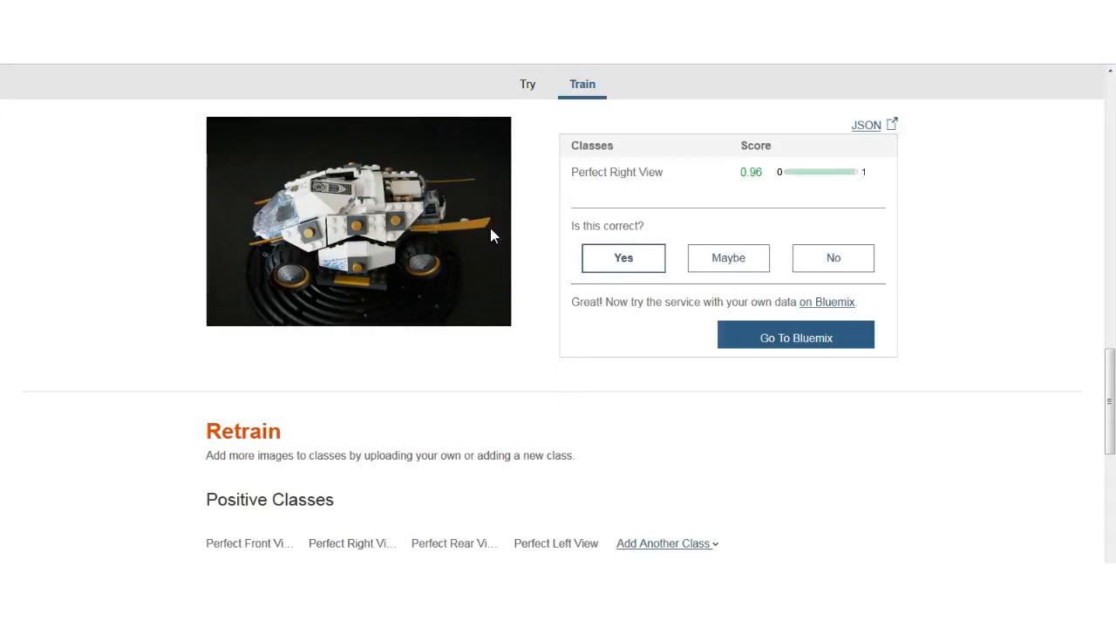
pyautogui.scroll(3, 453, 347)
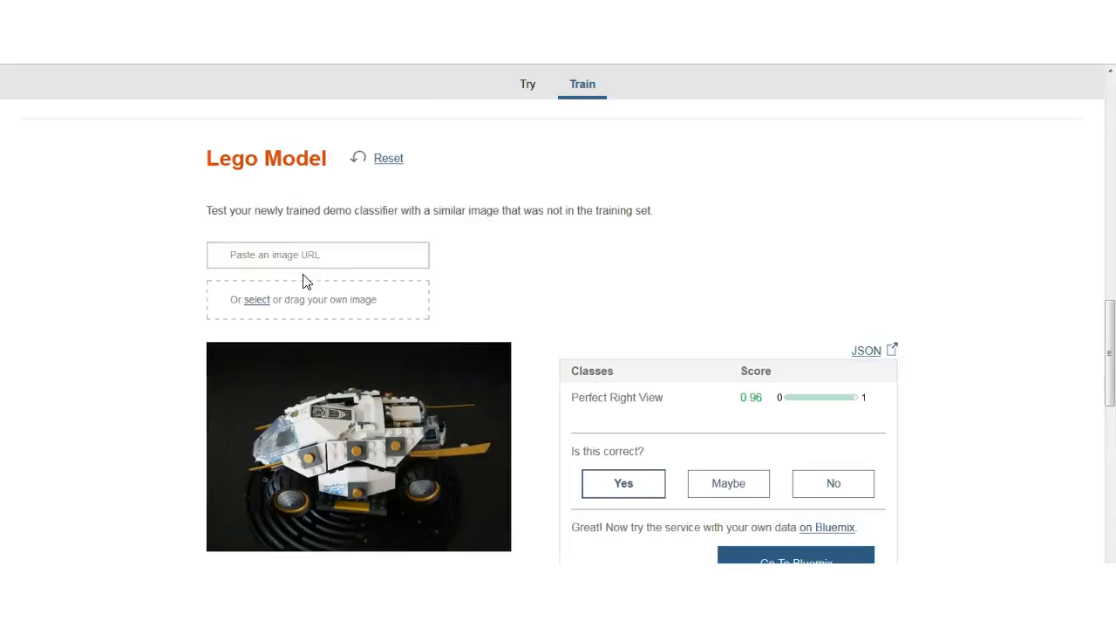
pyautogui.click(303, 304)
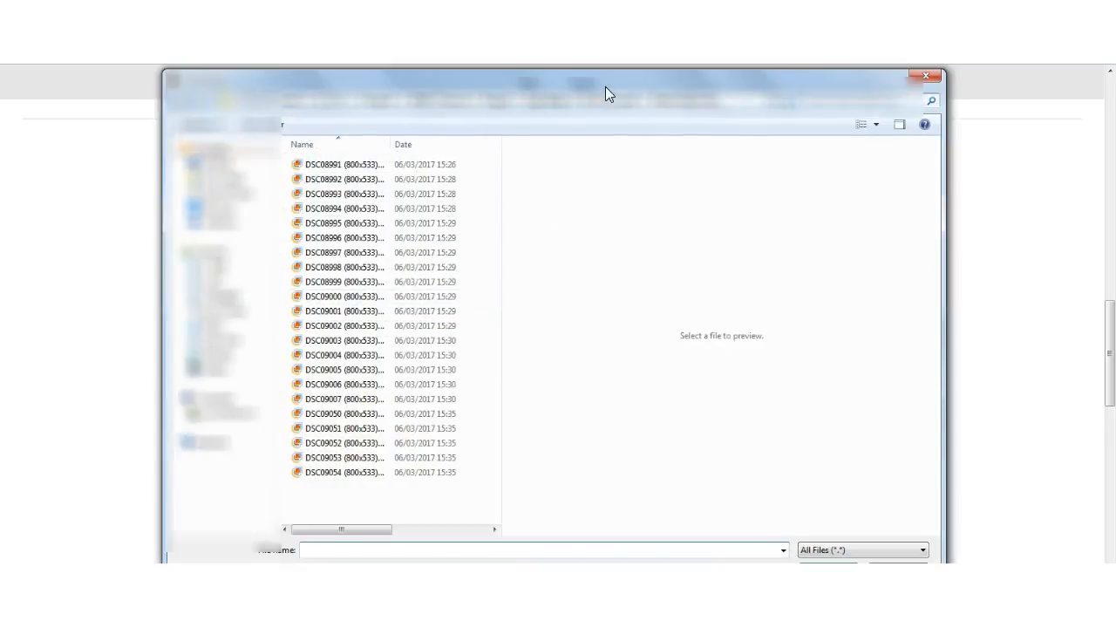
pyautogui.click(547, 103)
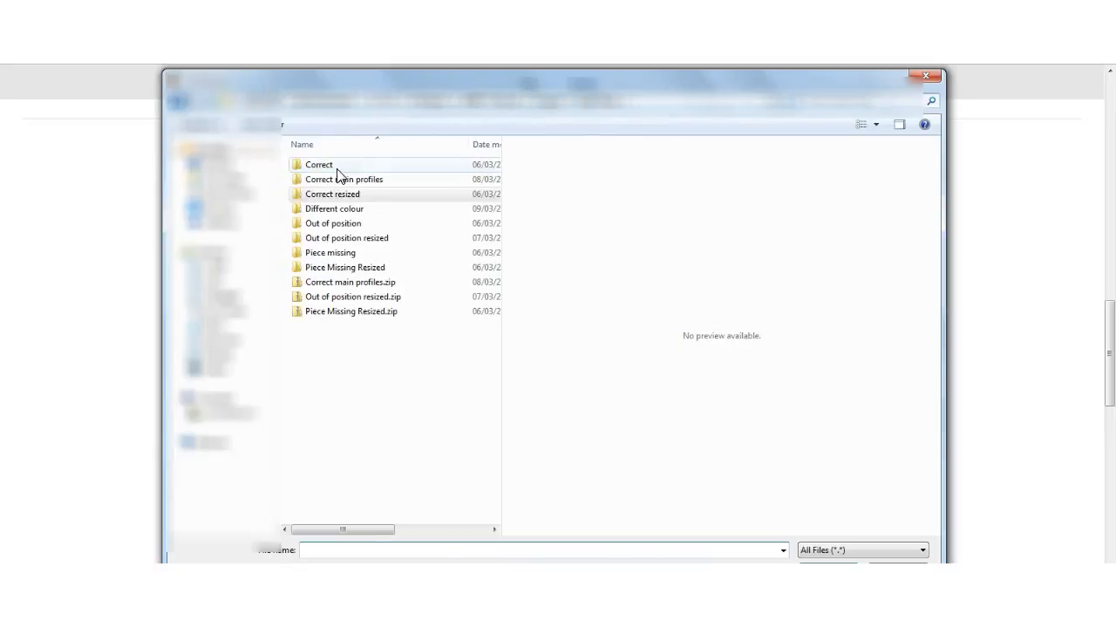
pyautogui.doubleClick(338, 213)
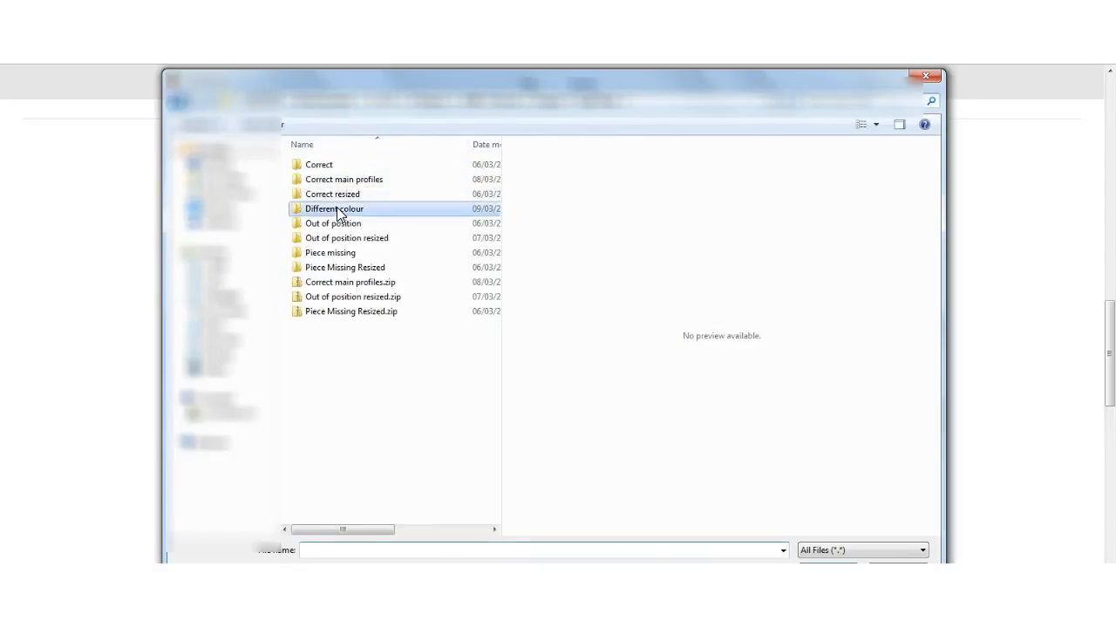
pyautogui.click(345, 170)
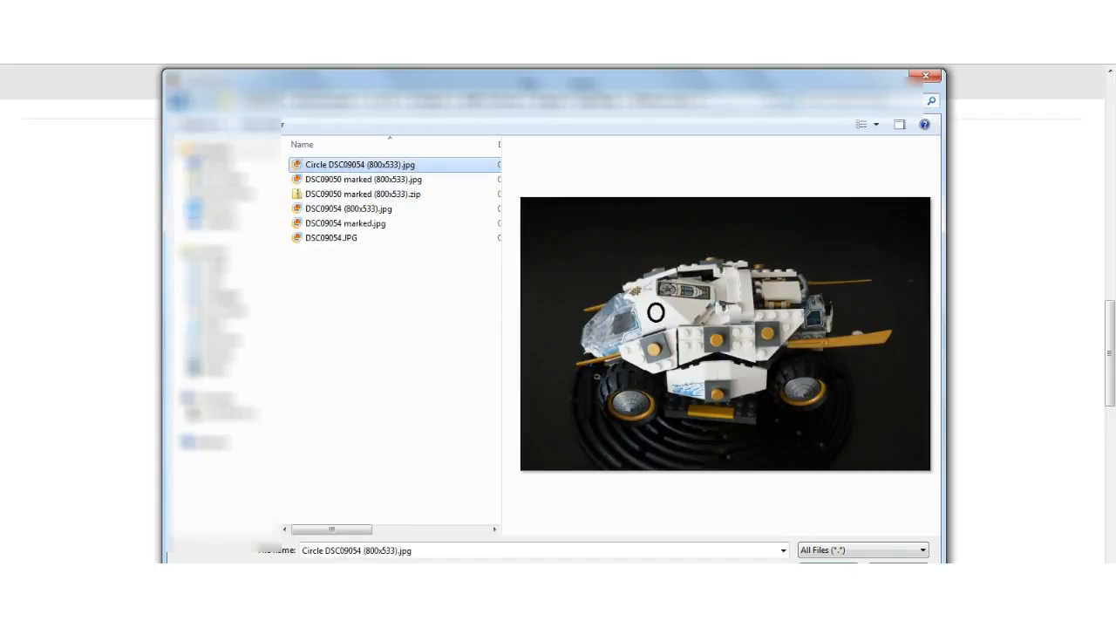
pyautogui.click(828, 568)
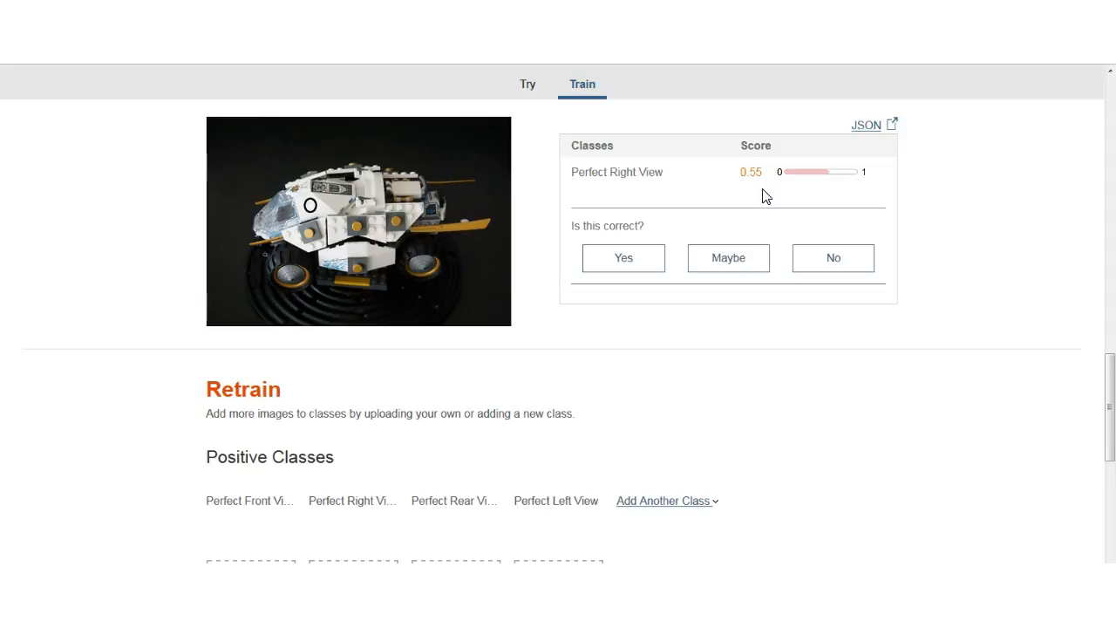
pyautogui.click(624, 260)
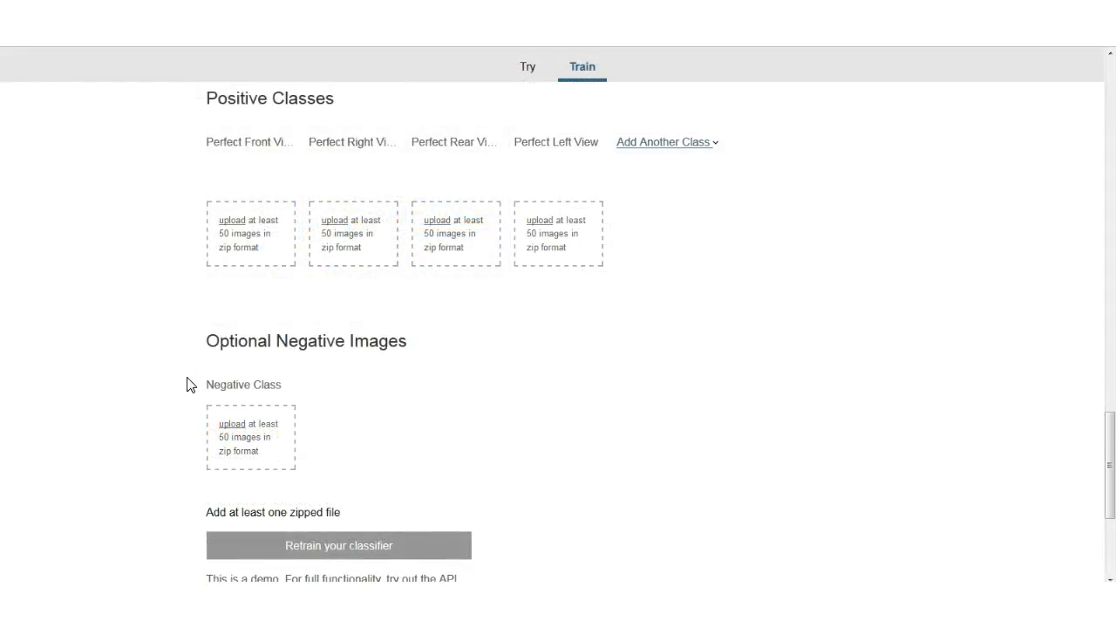
# Add Out of position resized.zip as the negative class and retrain the classifier.
pyautogui.click(266, 449)
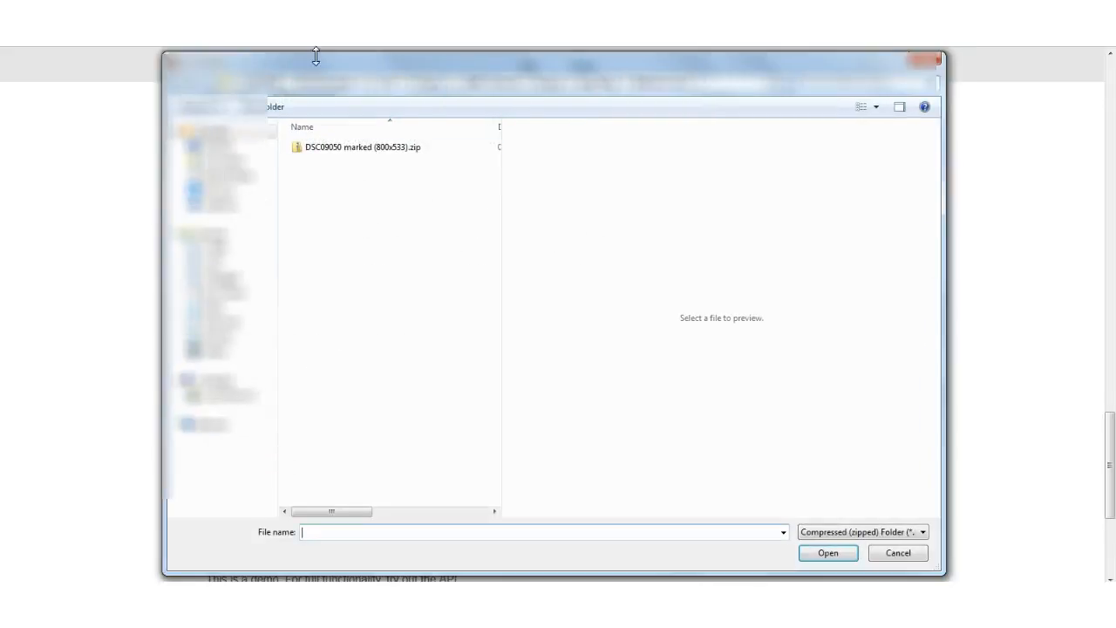
pyautogui.click(600, 84)
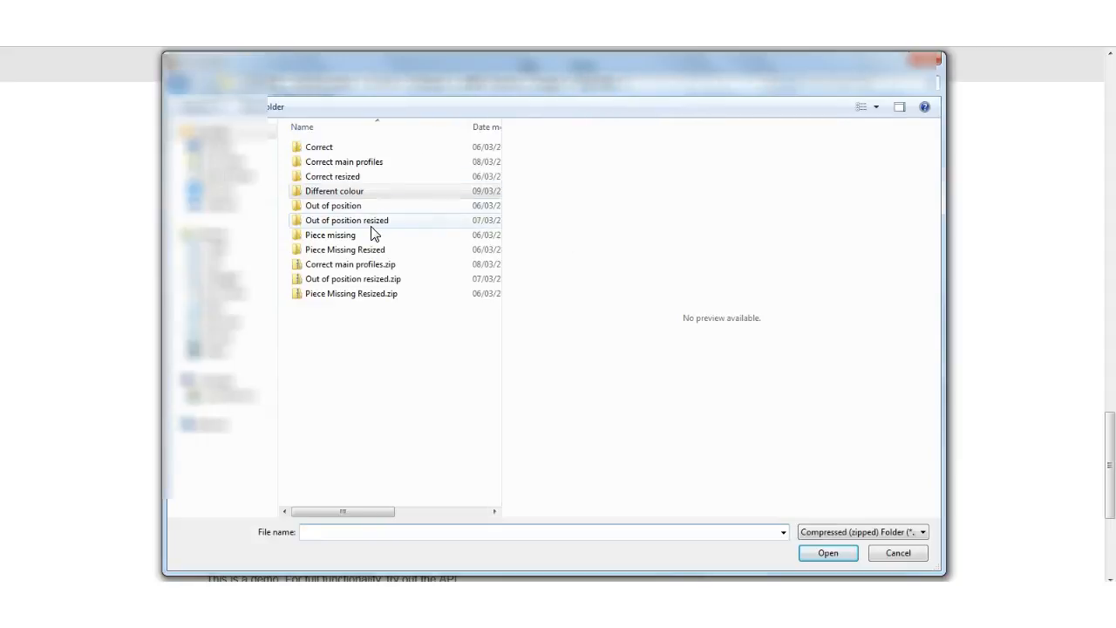
pyautogui.click(360, 280)
pyautogui.click(843, 551)
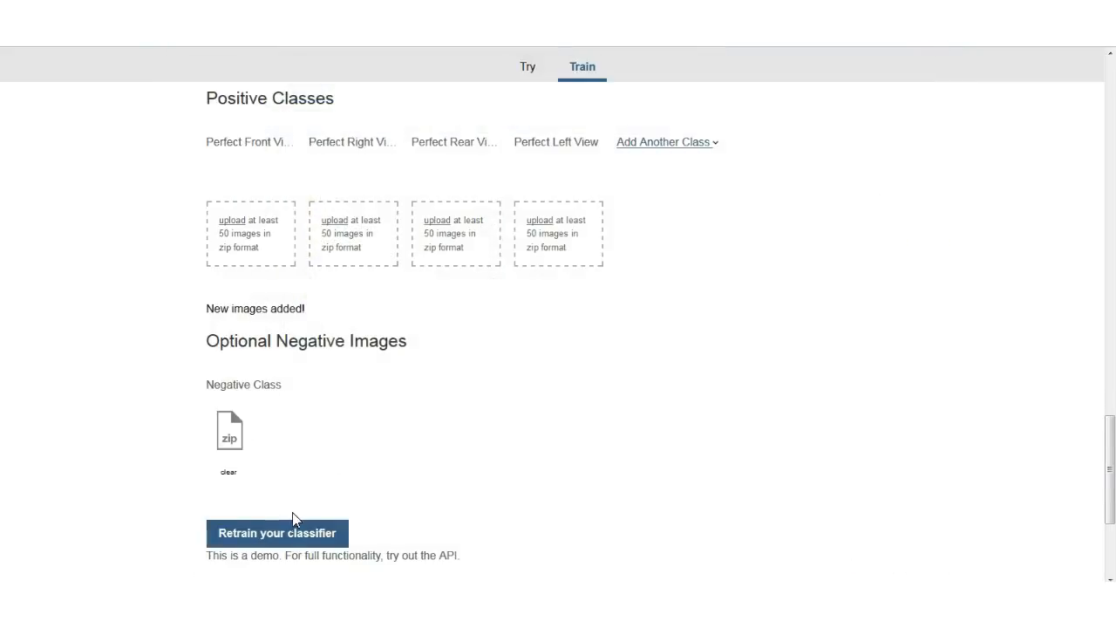
pyautogui.click(290, 535)
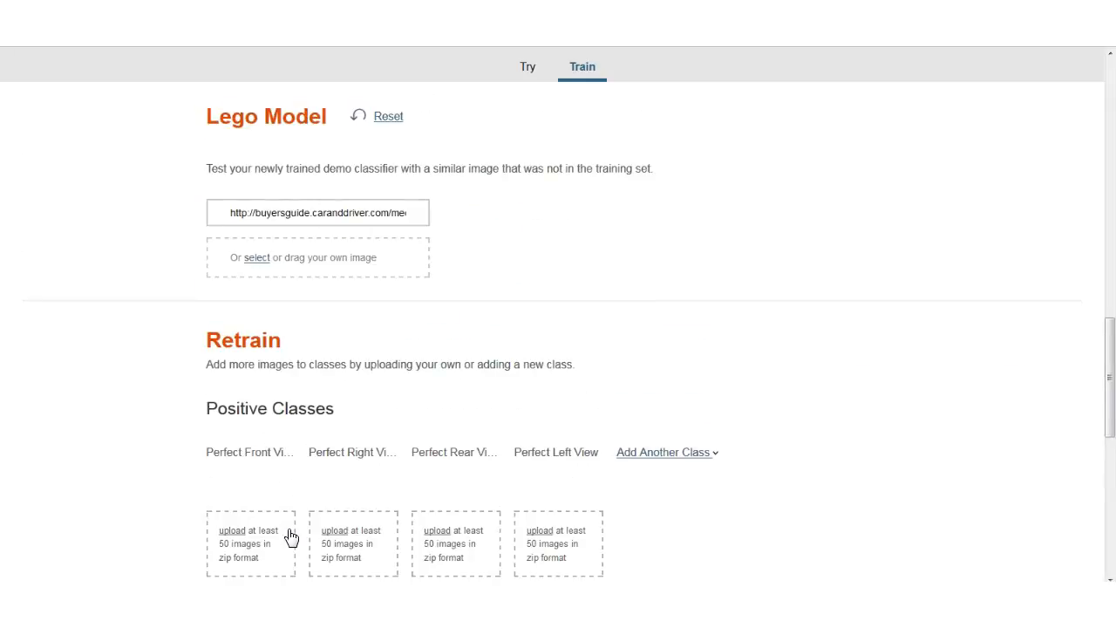
# Test the retrained classifier with DSC09085 (800x533).jpg from the Out of position resized folder and rate the result as correct.
pyautogui.click(338, 266)
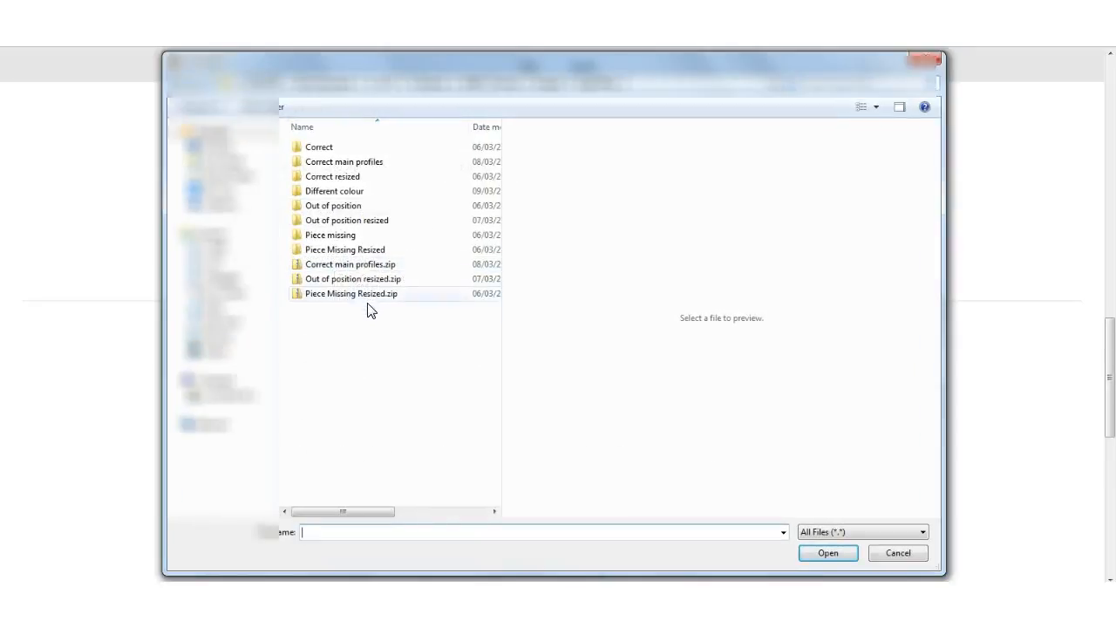
pyautogui.doubleClick(353, 220)
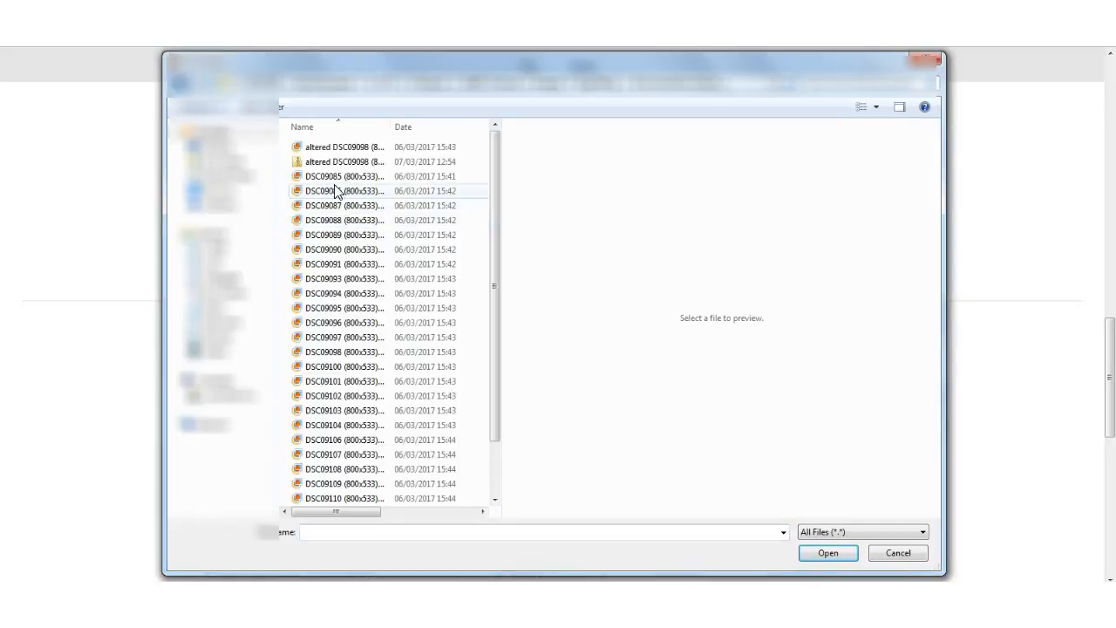
pyautogui.click(343, 221)
pyautogui.click(347, 265)
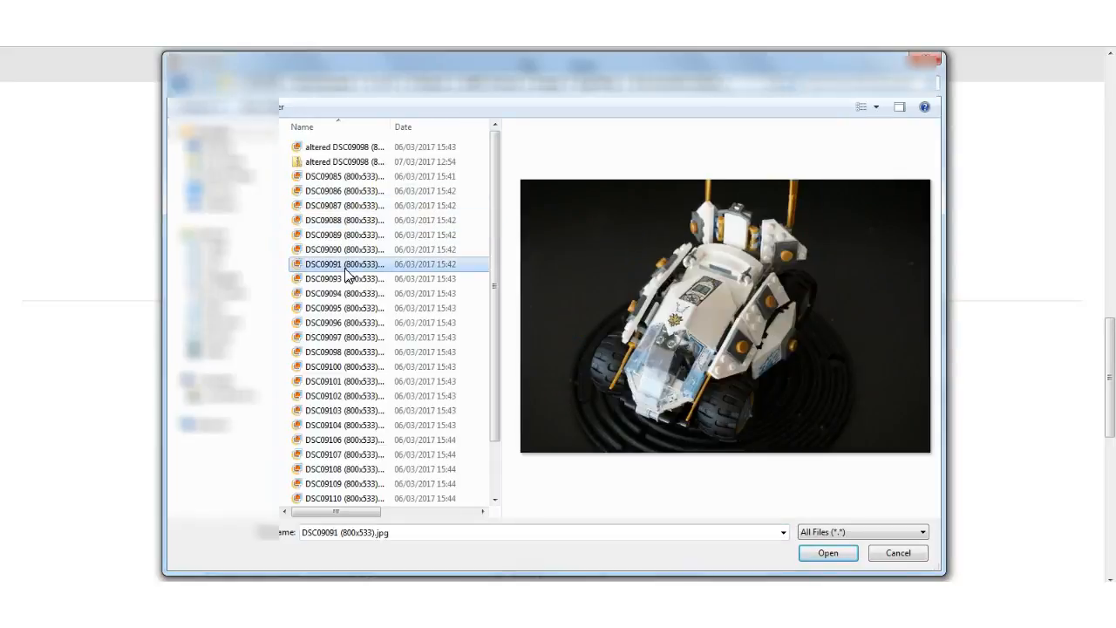
pyautogui.click(347, 220)
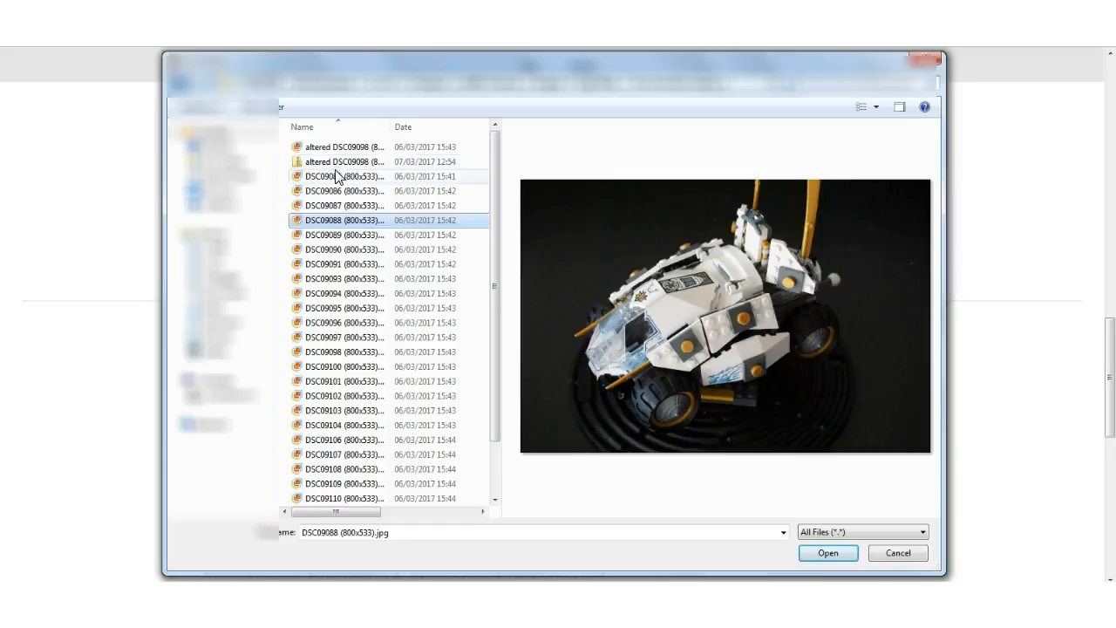
pyautogui.click(334, 176)
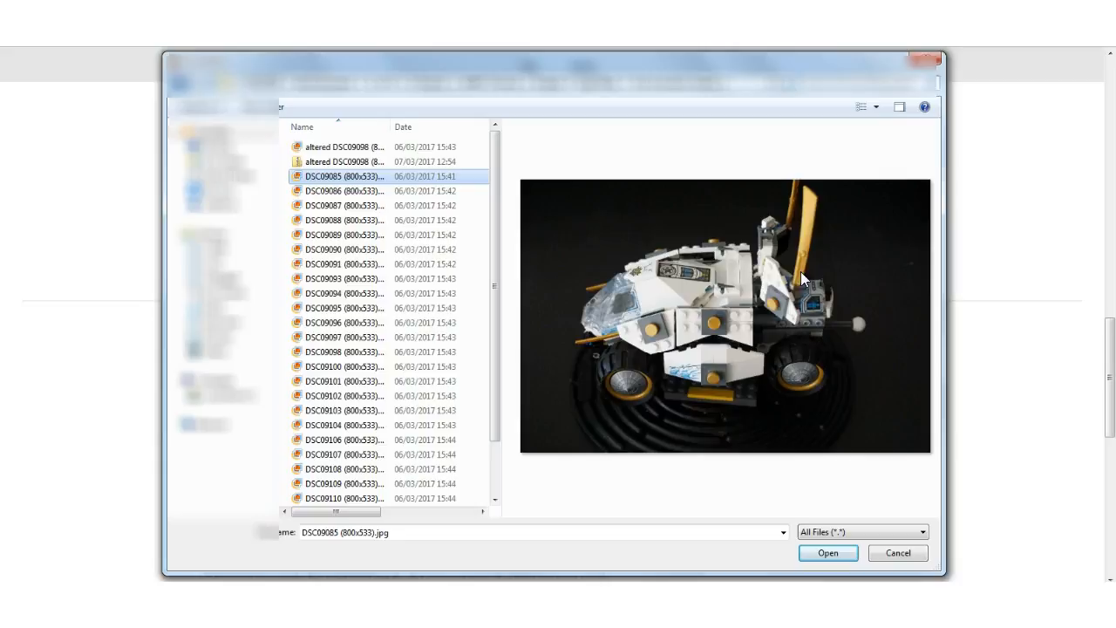
pyautogui.click(829, 553)
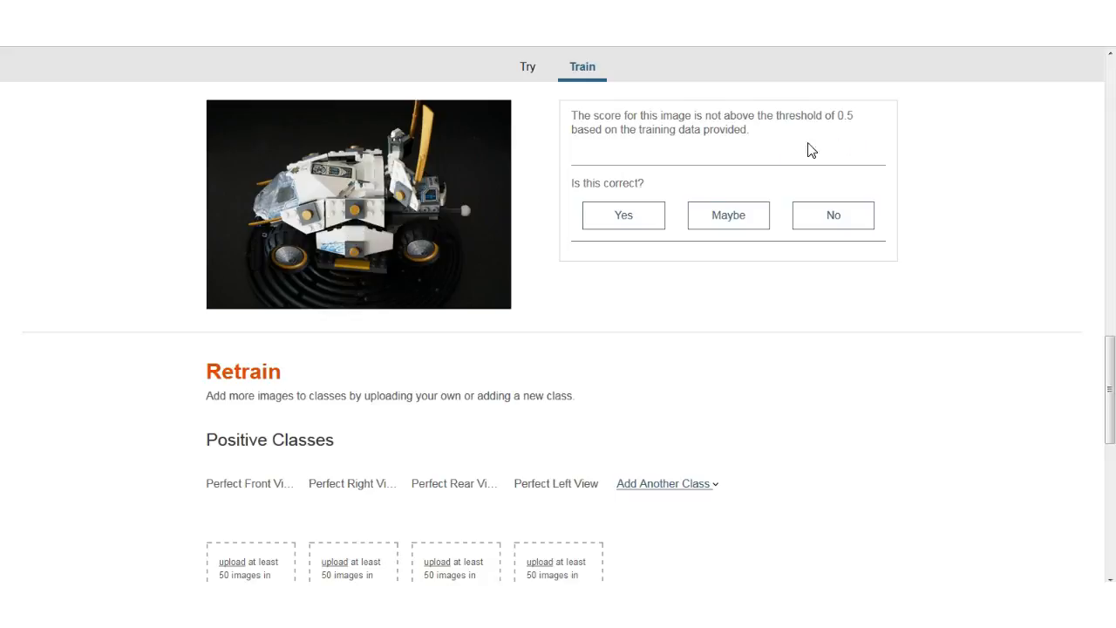
pyautogui.click(619, 232)
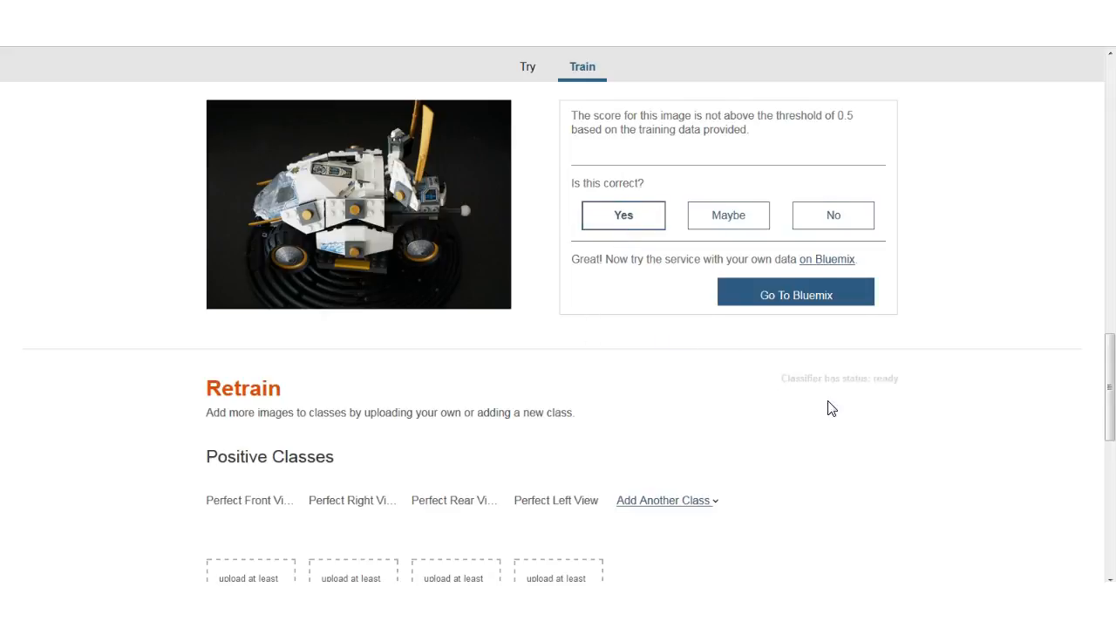
# Test the classifier with DSC08991 (800x533).jpg from the Correct resized Perfect Right View folder and examine the result's JSON output.
pyautogui.scroll(1, 829, 407)
pyautogui.scroll(2, 418, 207)
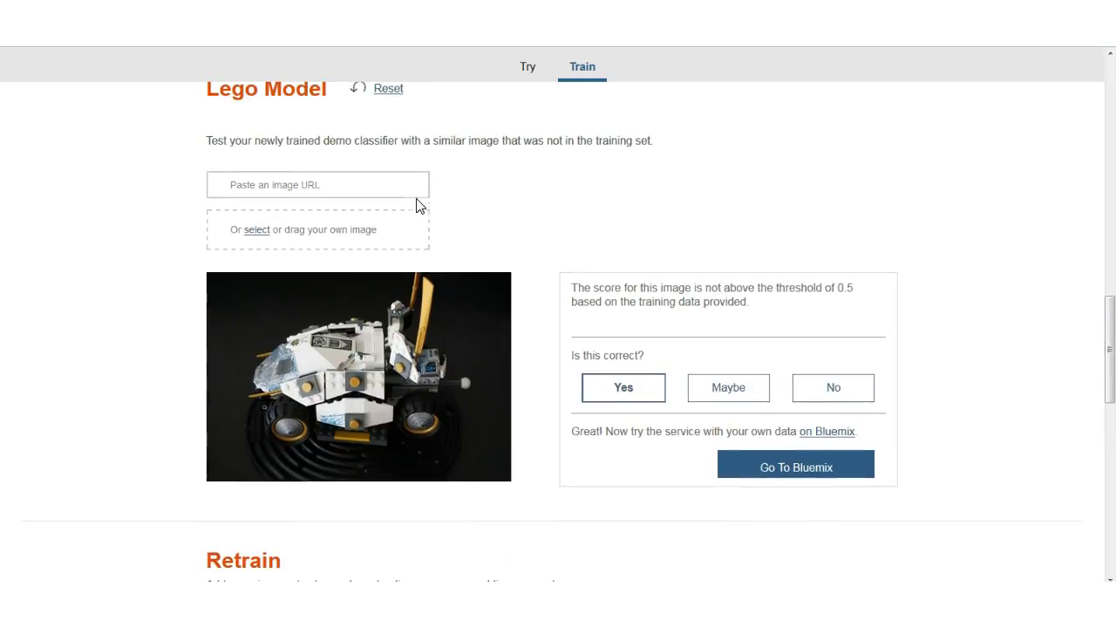
pyautogui.click(287, 235)
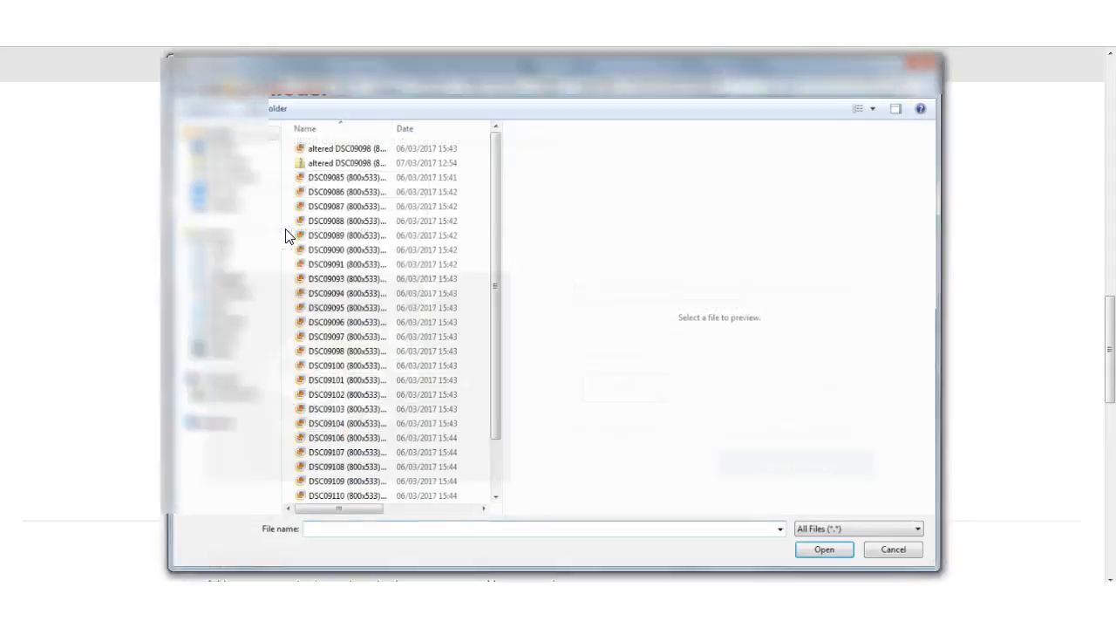
pyautogui.click(593, 87)
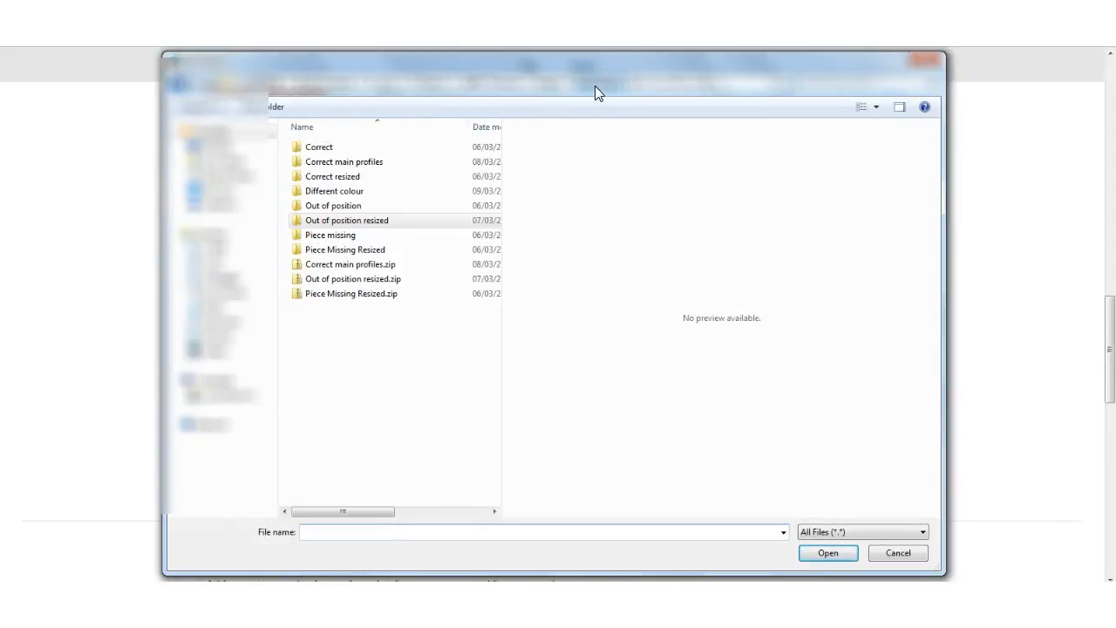
pyautogui.doubleClick(342, 179)
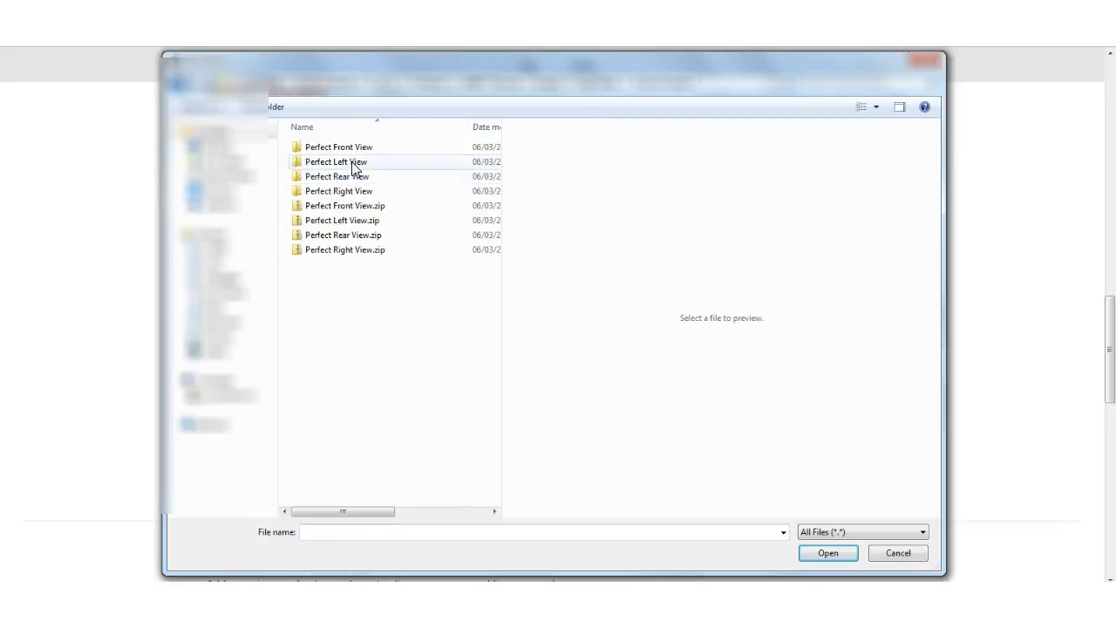
pyautogui.doubleClick(362, 192)
pyautogui.click(336, 147)
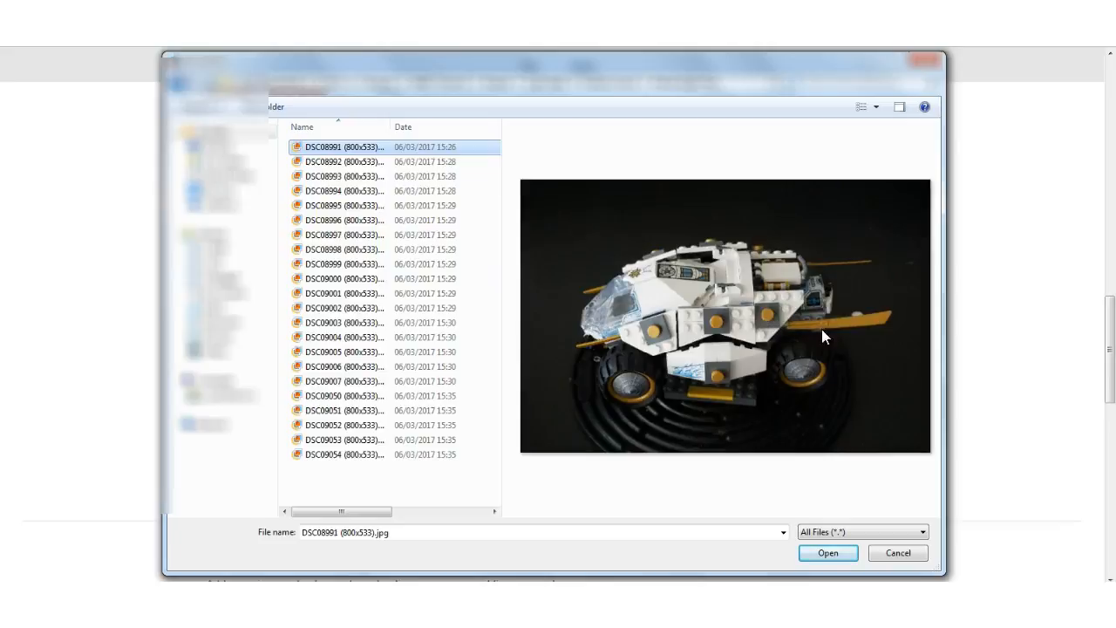
pyautogui.click(825, 553)
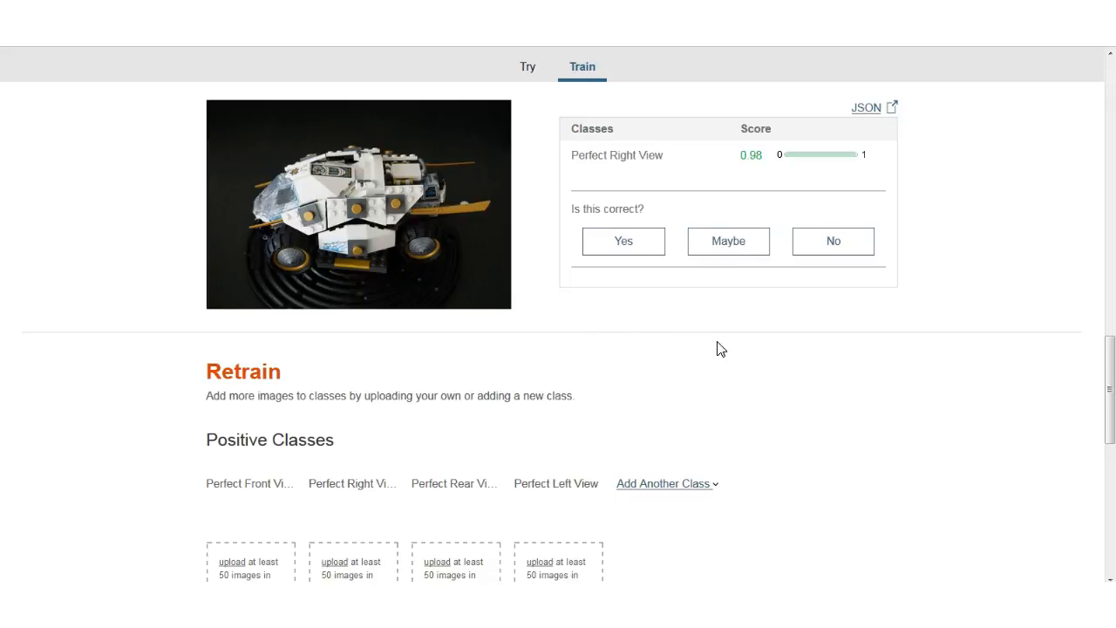
pyautogui.click(868, 110)
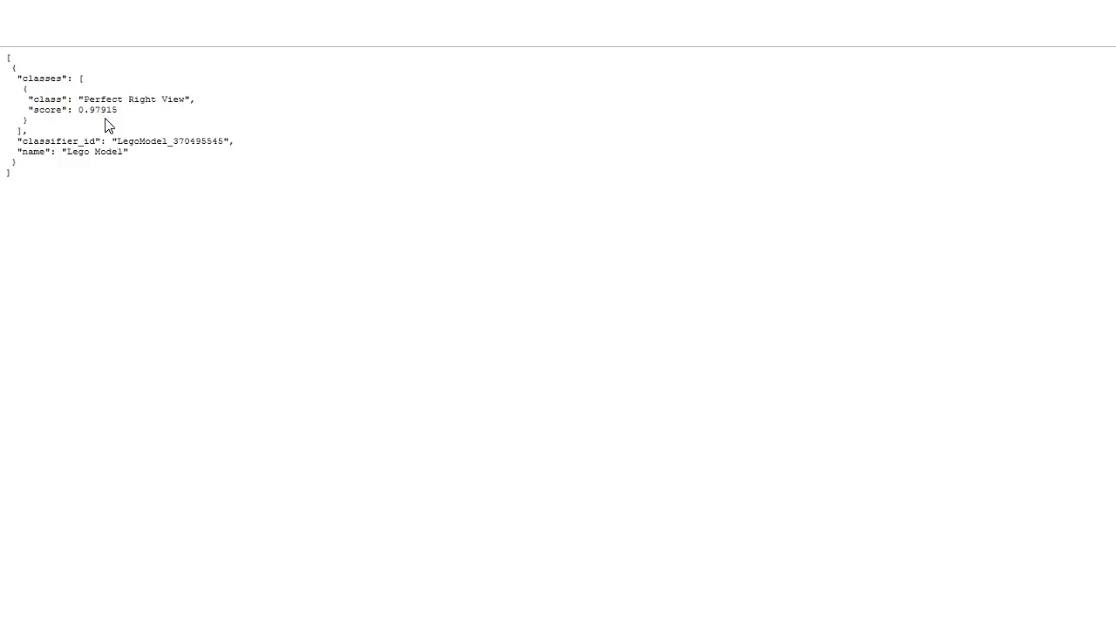
pyautogui.hotkey('ctrl', 'w')
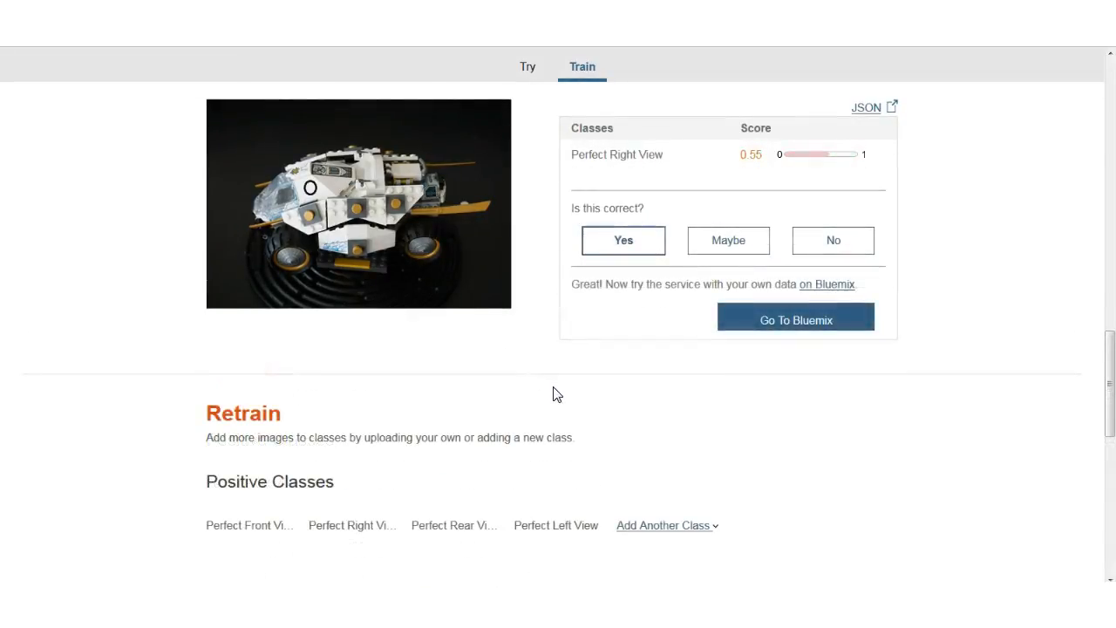
pyautogui.scroll(3, 554, 393)
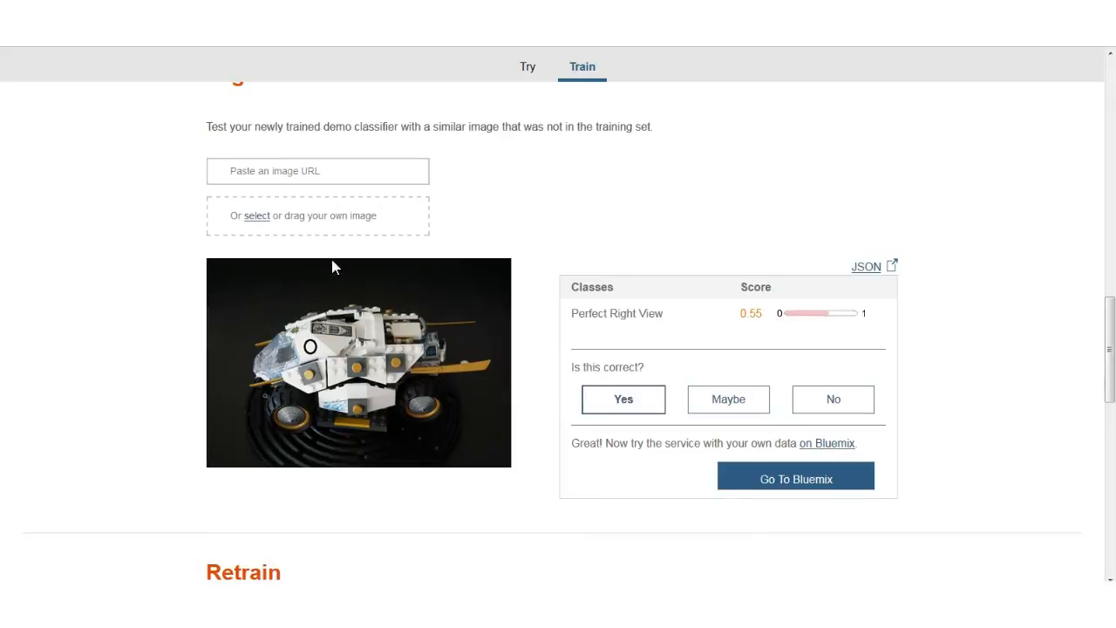
pyautogui.click(295, 177)
pyautogui.hotkey('ctrl', 'v')
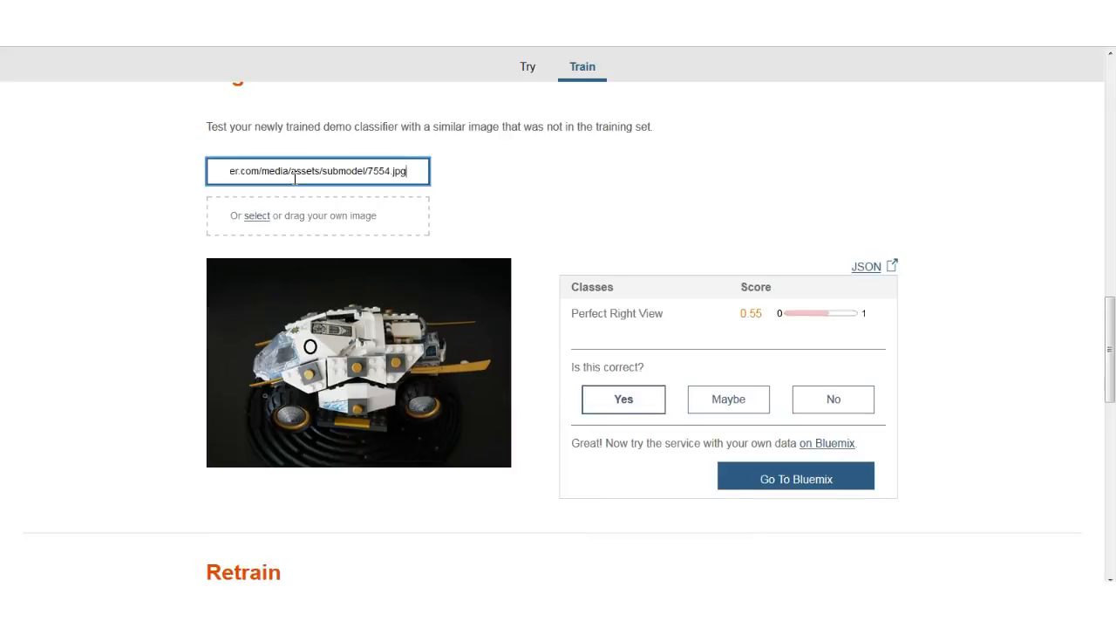
pyautogui.press('Return')
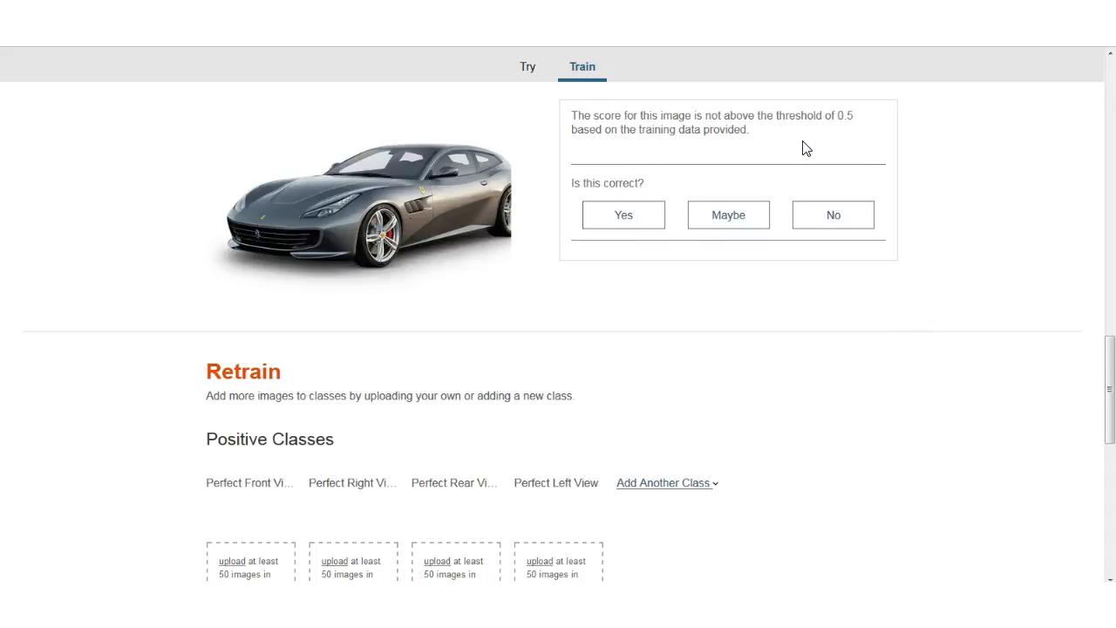
pyautogui.scroll(3, 947, 206)
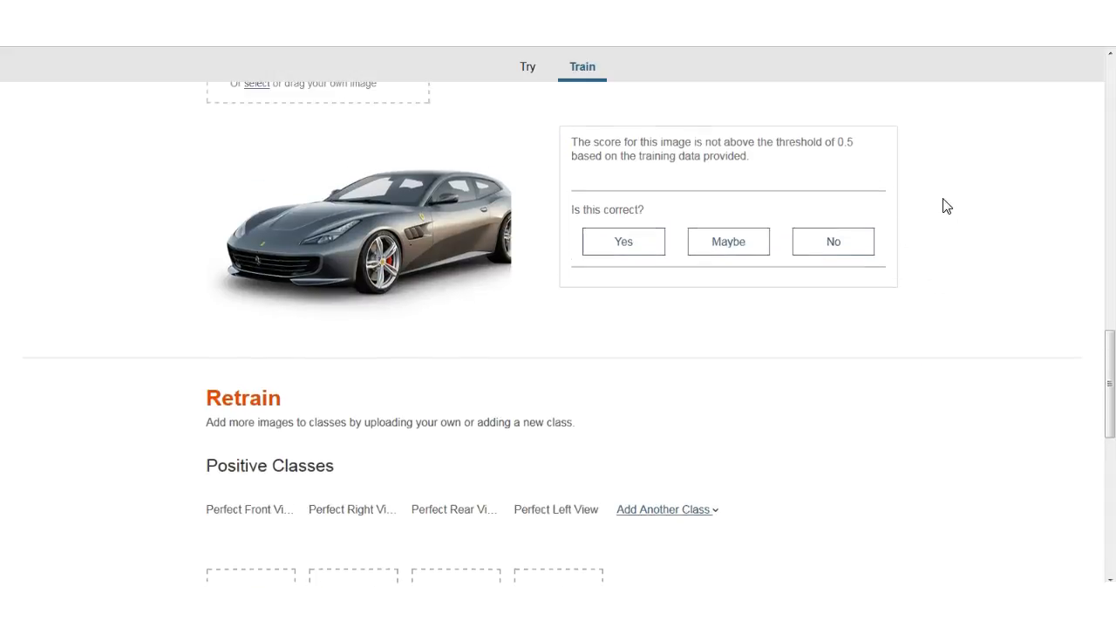